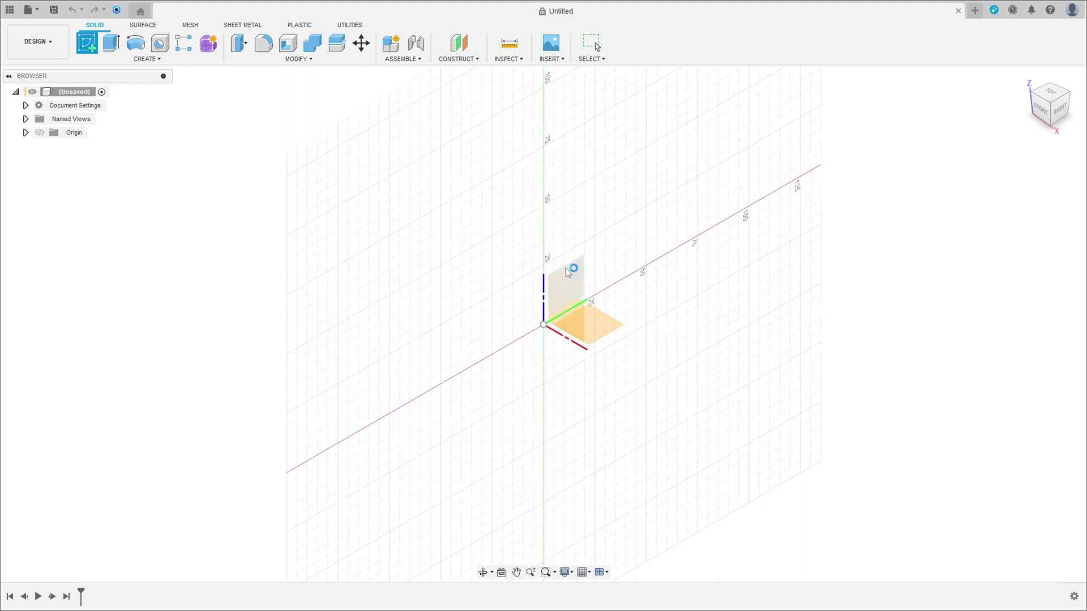
Step: On a vertical origin plane, draw a 60 mm vertical line and a 143 mm horizontal line
click(566, 267)
click(90, 47)
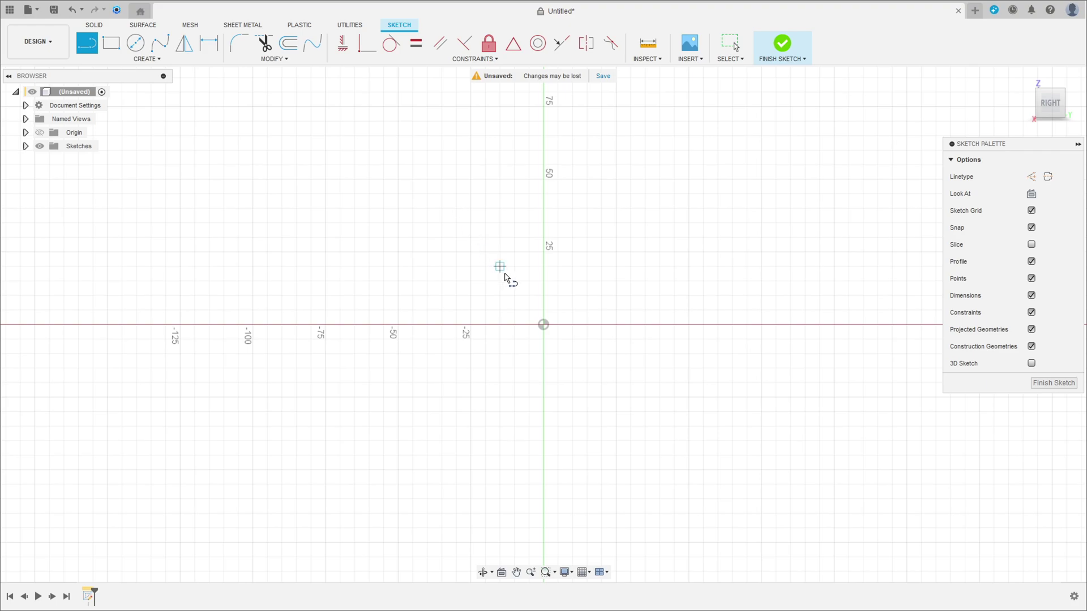
click(542, 325)
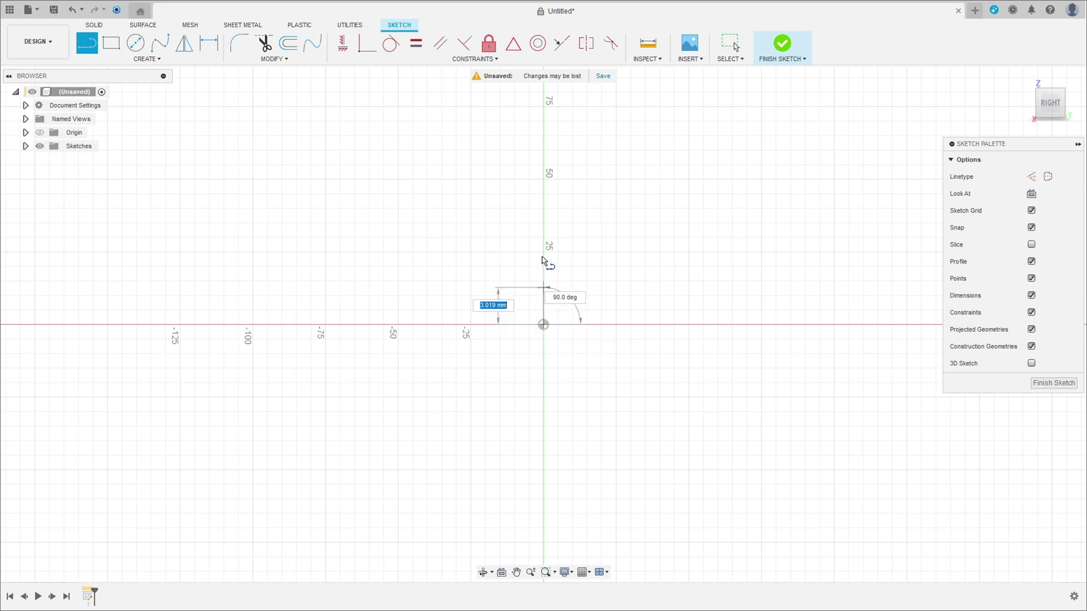
text(60)
key(Return)
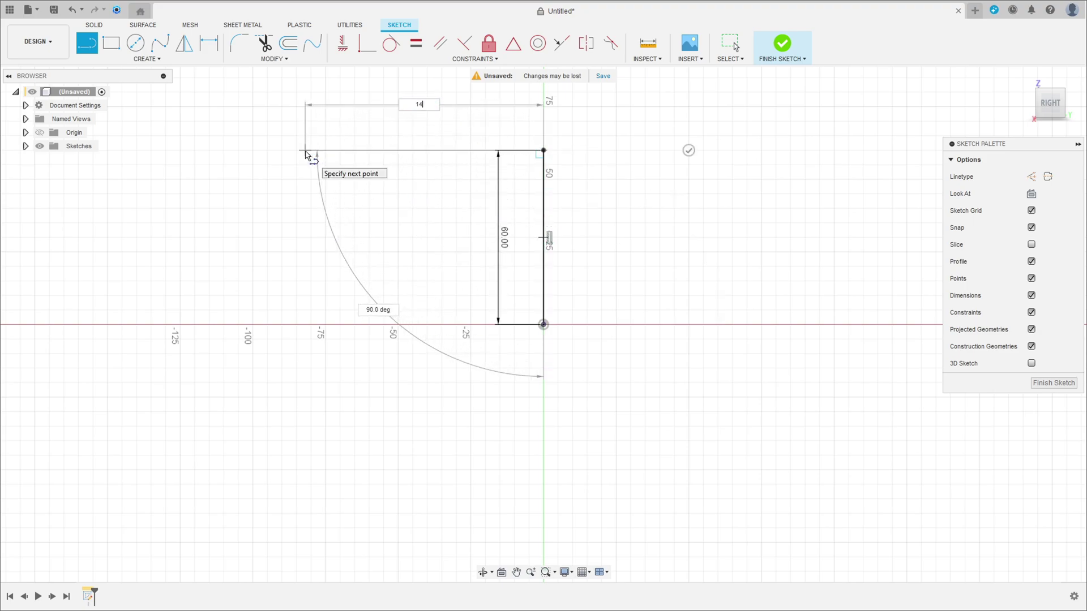
key(Return)
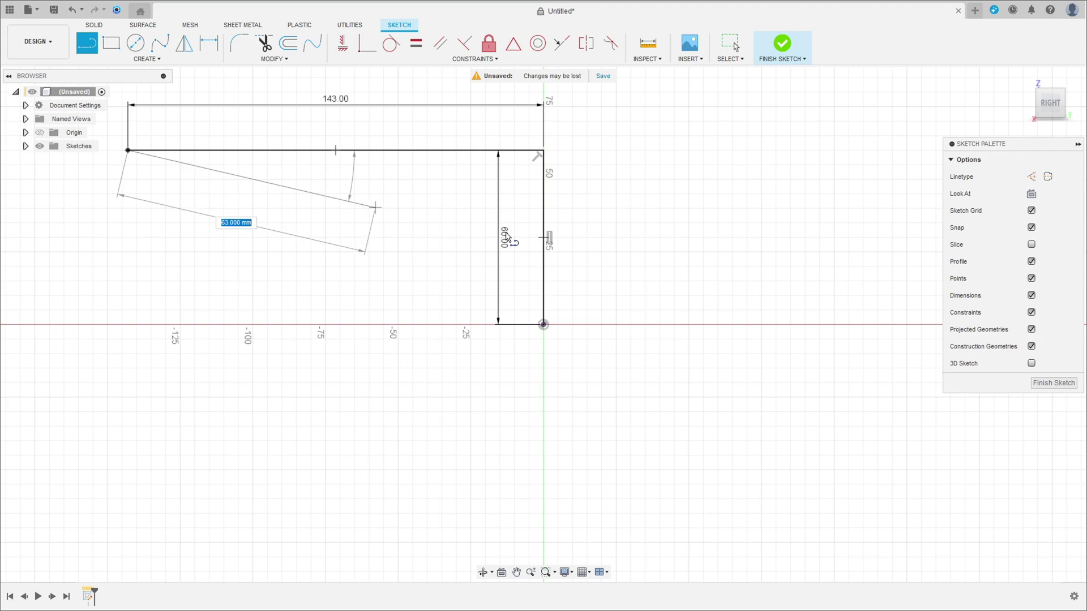
key(Escape)
drag(501, 240, 639, 244)
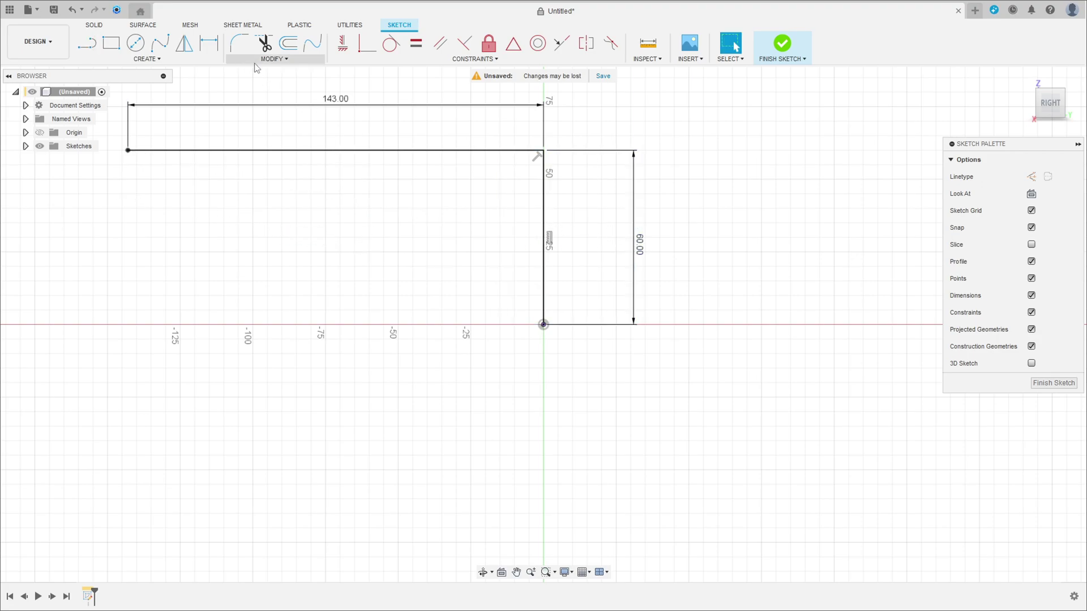
Step: Round the corner between the two lines with a 40 mm fillet and finish the sketch
click(239, 42)
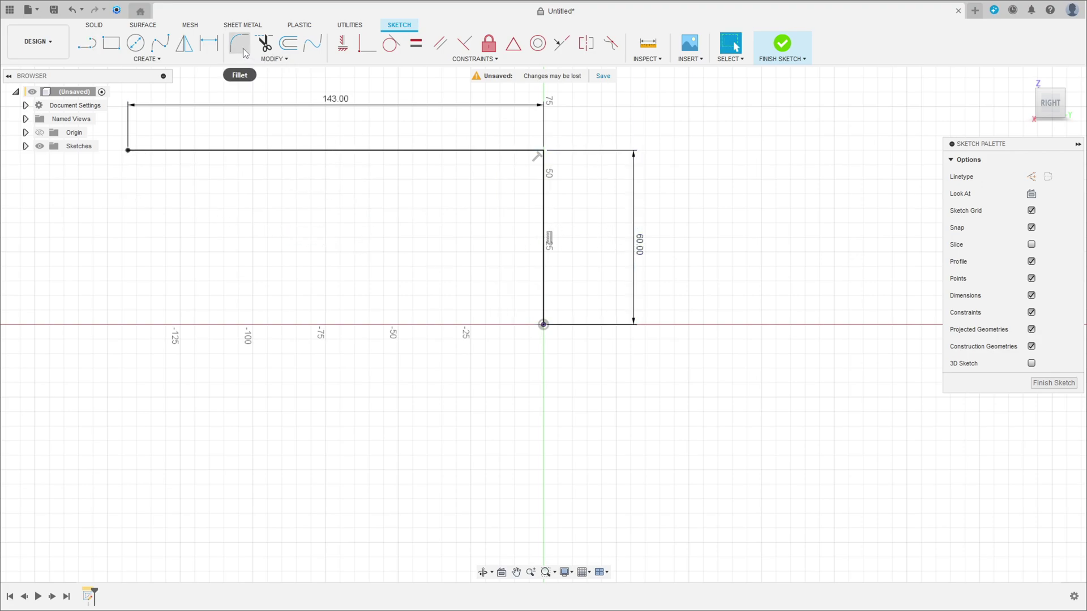
click(543, 152)
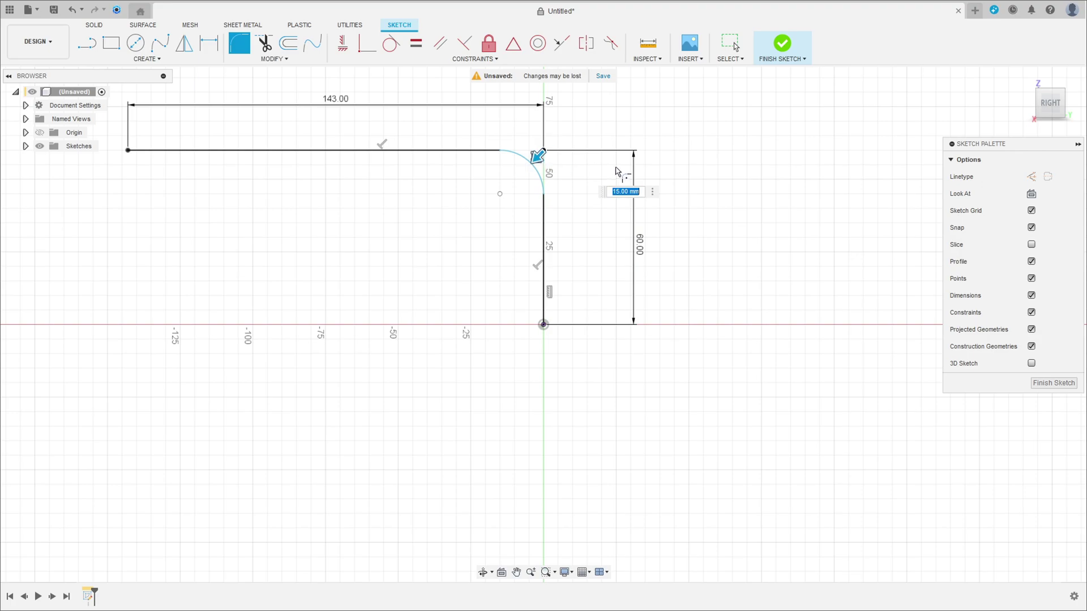
text(40)
key(Return)
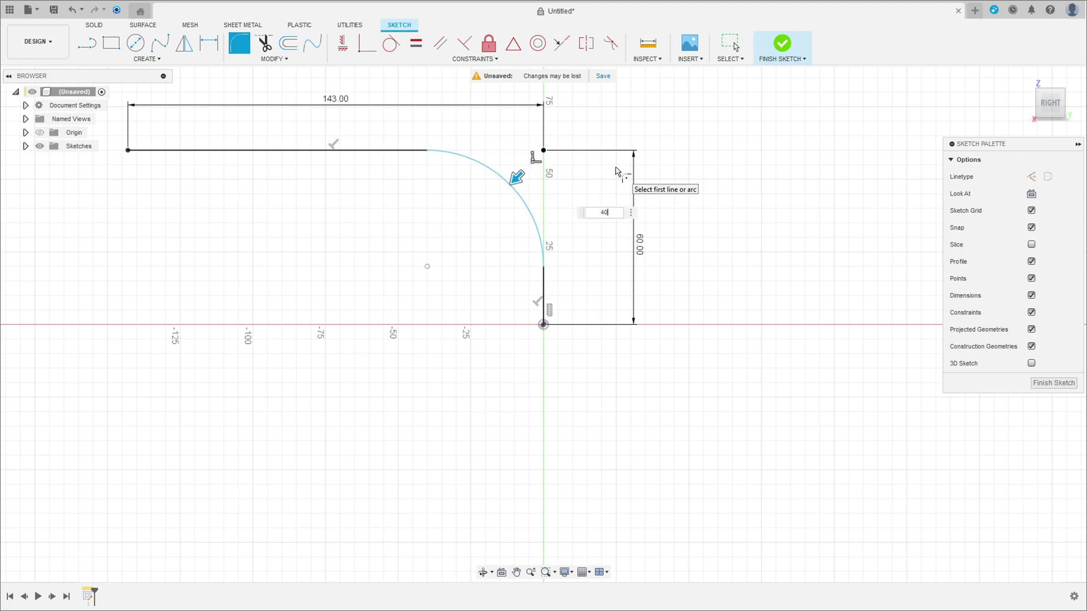
key(Escape)
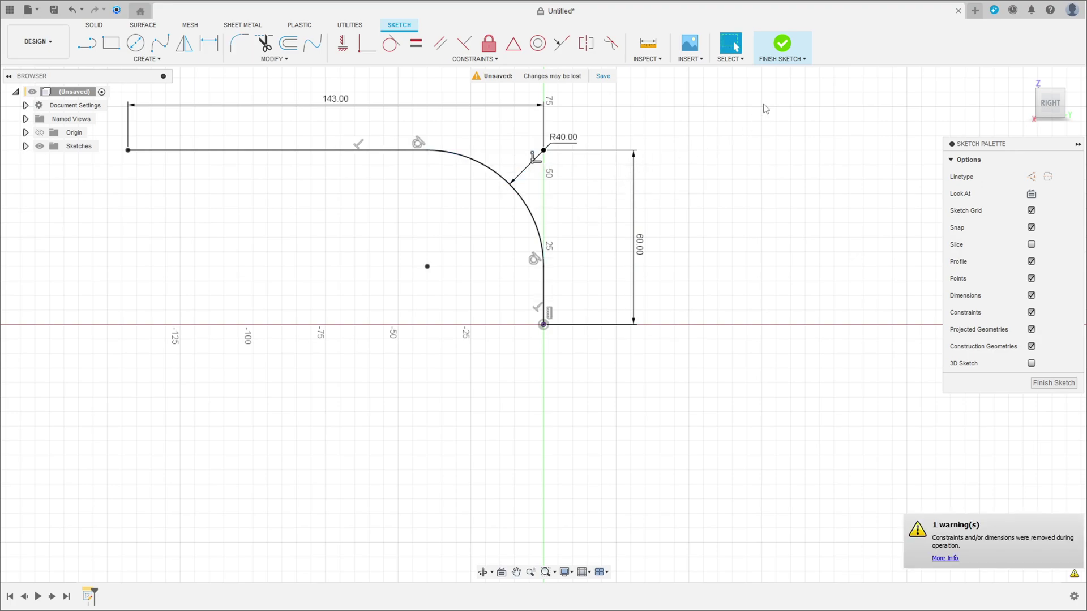
click(782, 43)
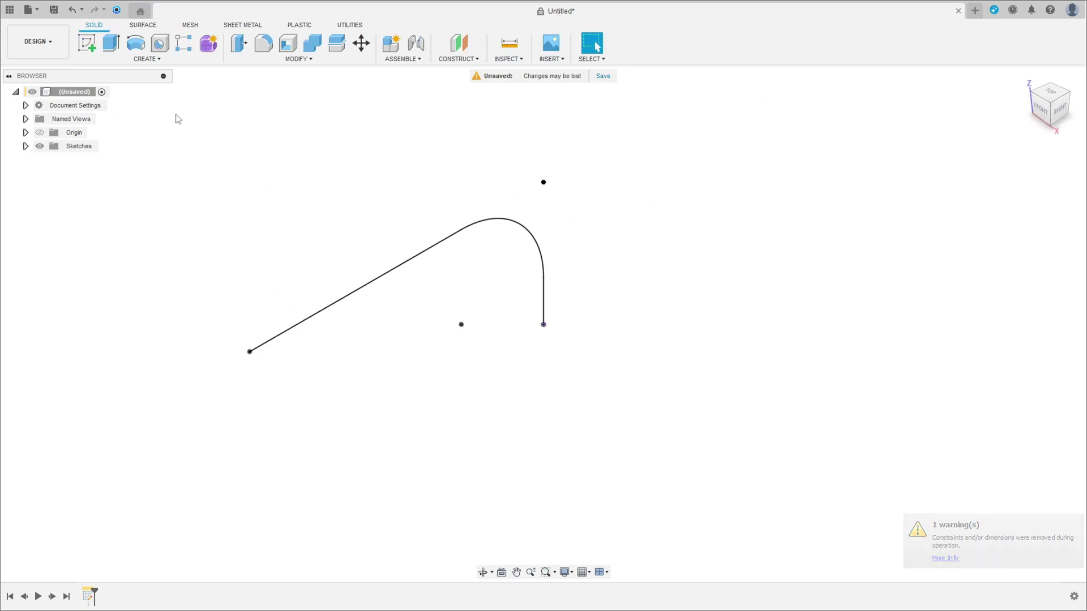
Step: Sweep a 40 mm pipe along the bent sketch curve as a New Body
click(146, 59)
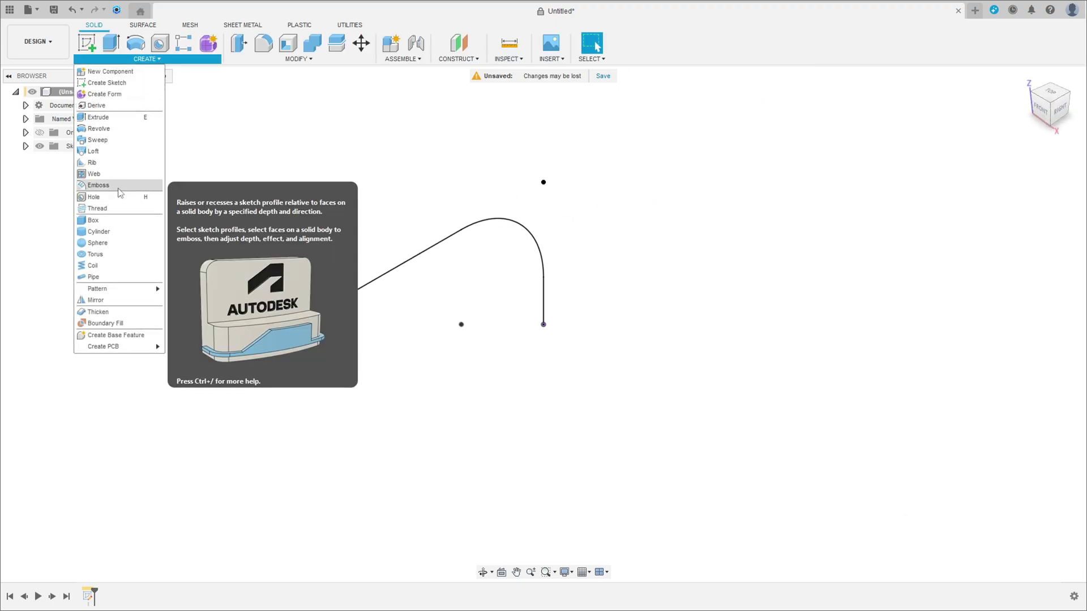
click(106, 276)
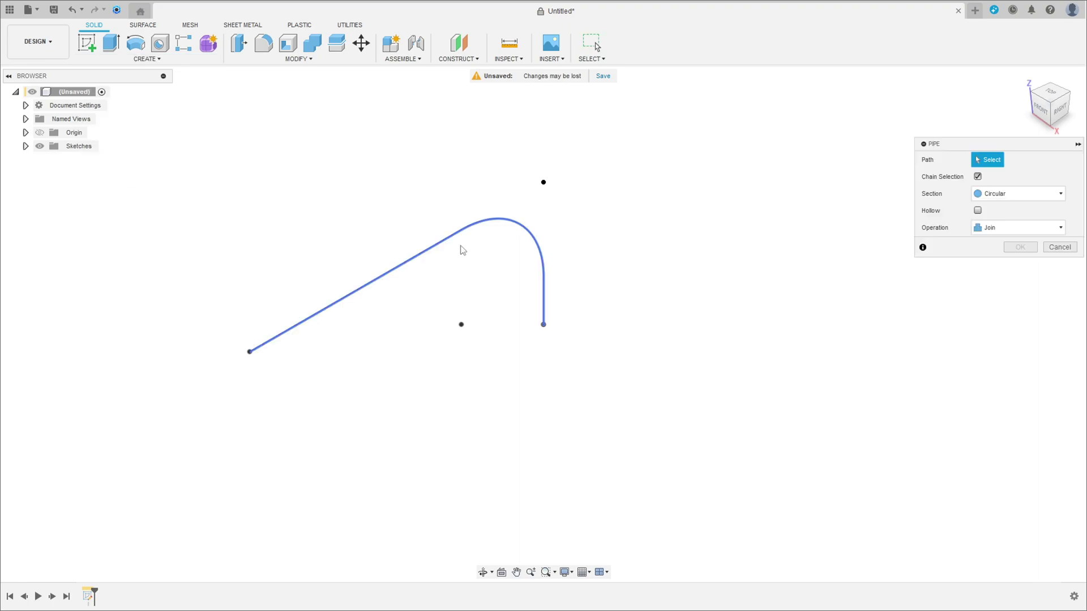
click(412, 259)
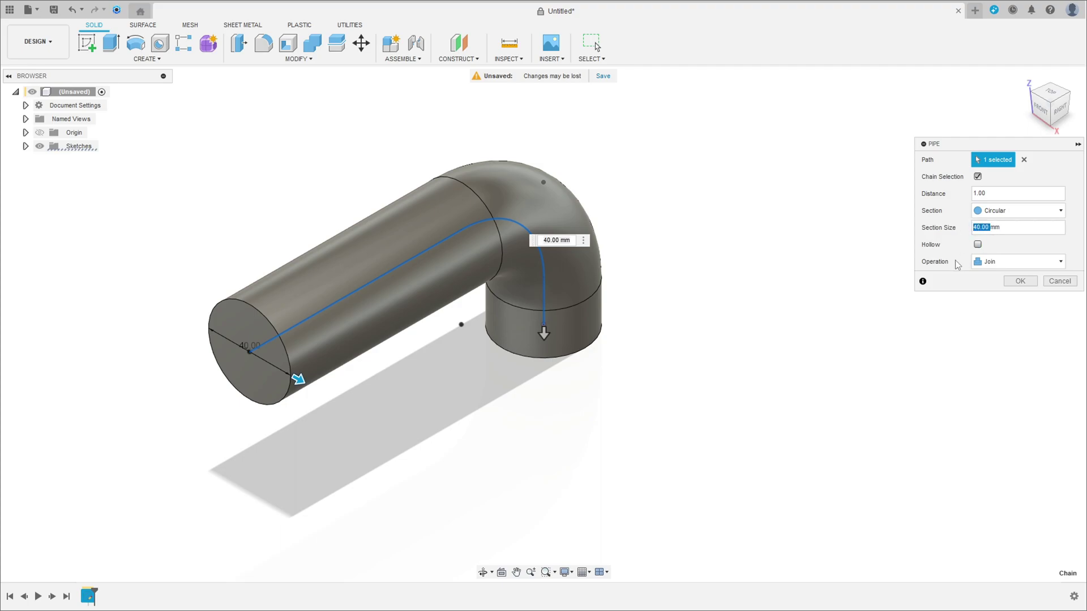
click(997, 261)
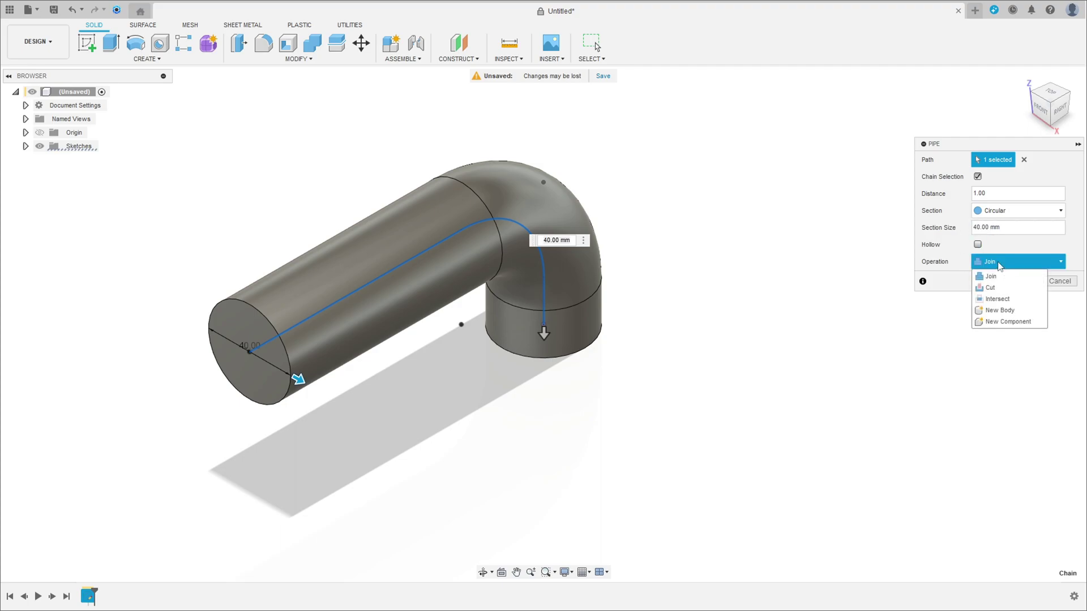
click(999, 310)
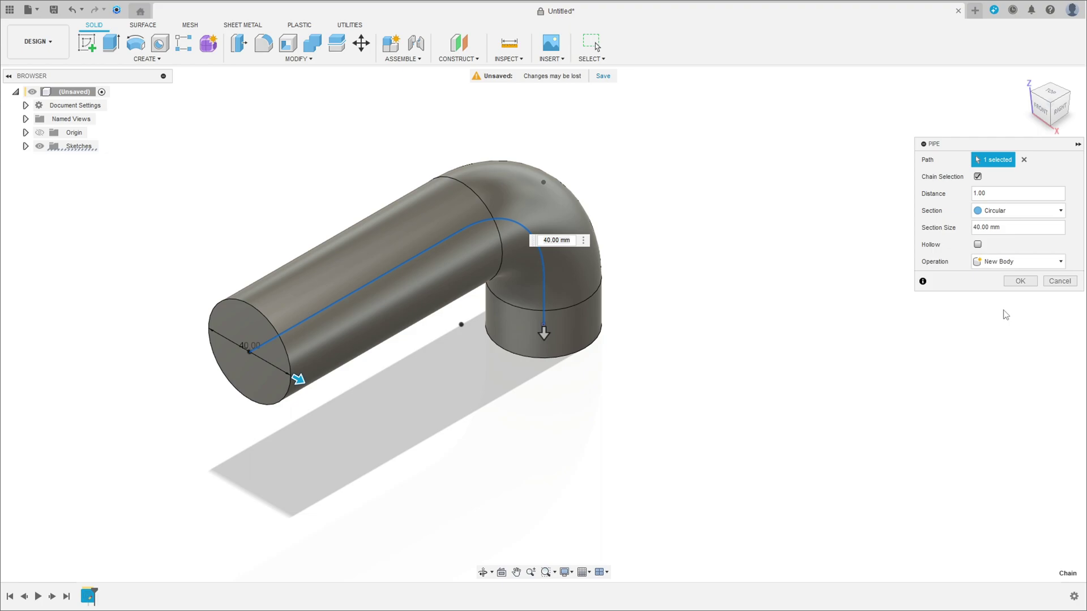
click(1021, 281)
mouse_move(690, 245)
shift+middle_down()
mouse_move(674, 220)
mouse_move(634, 218)
shift+middle_up()
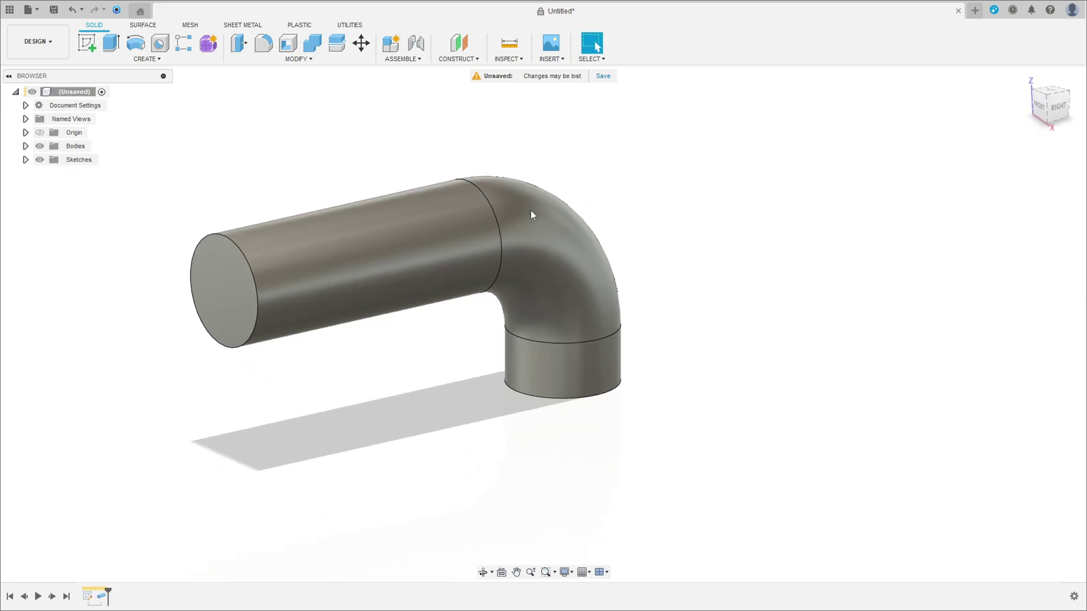
Step: Start a sketch on the horizontal plane at the pipe end and hide the pipe body
click(86, 43)
click(629, 381)
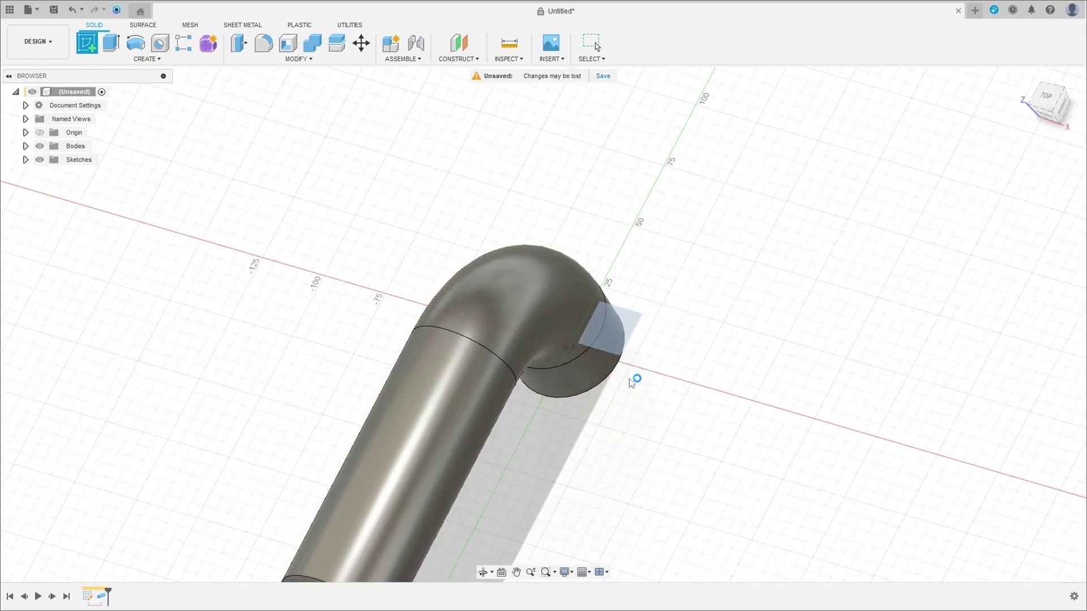
click(25, 160)
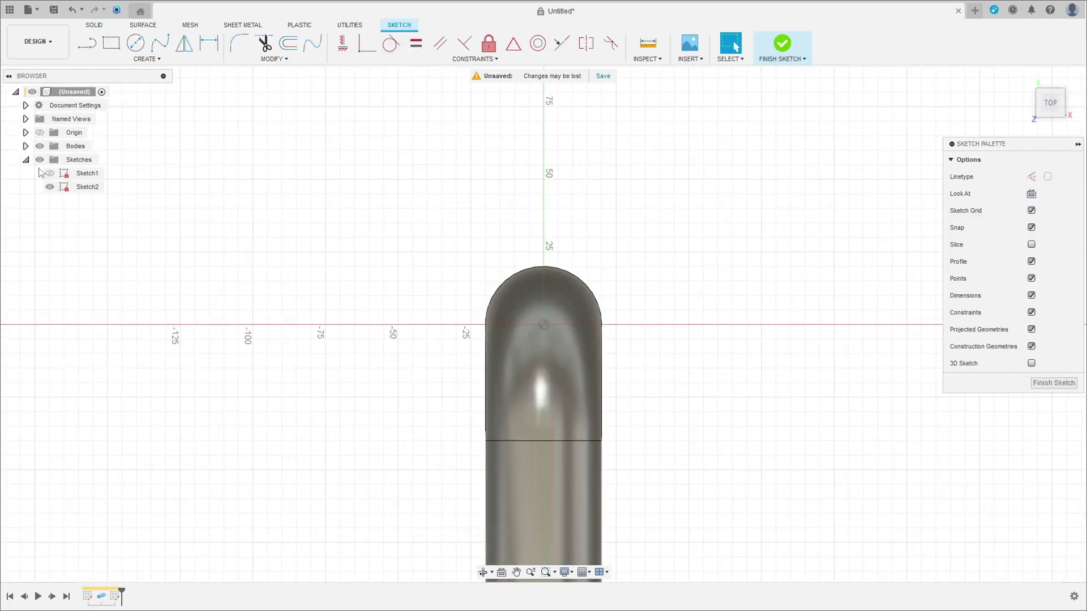
click(51, 190)
click(40, 147)
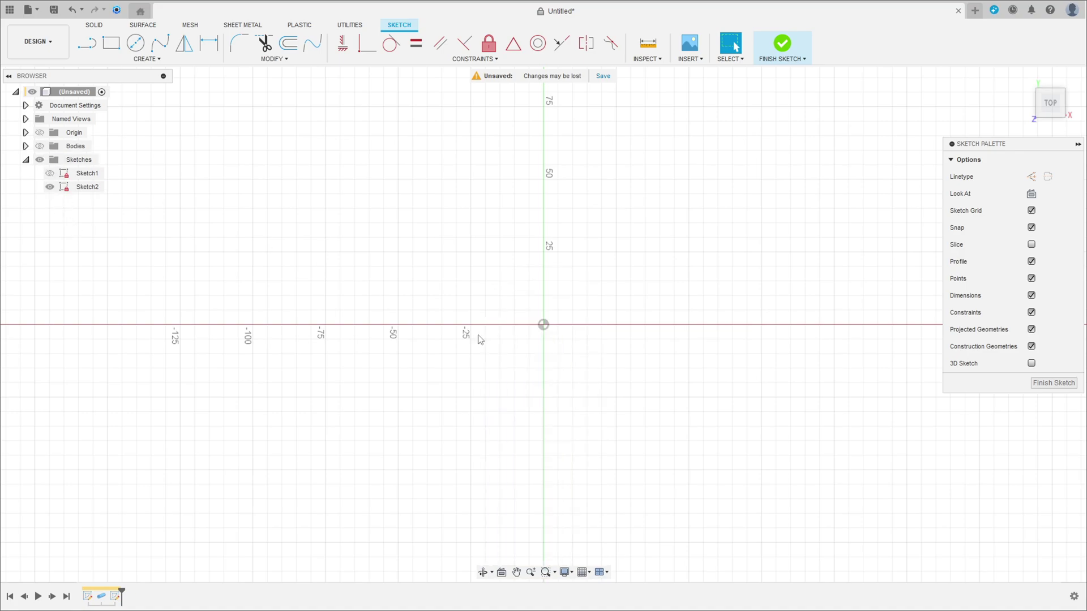
Step: Draw a vertical construction line below the origin and a 91 mm diagonal line from the origin
click(86, 43)
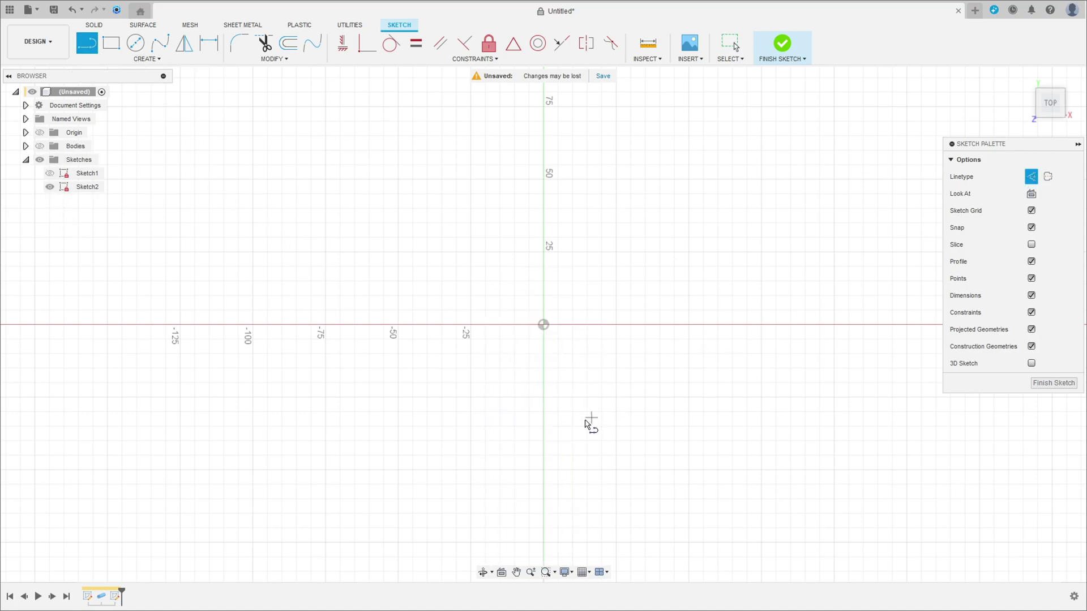
middle_drag(591, 423, 582, 342)
click(534, 243)
click(535, 344)
key(Escape)
click(534, 243)
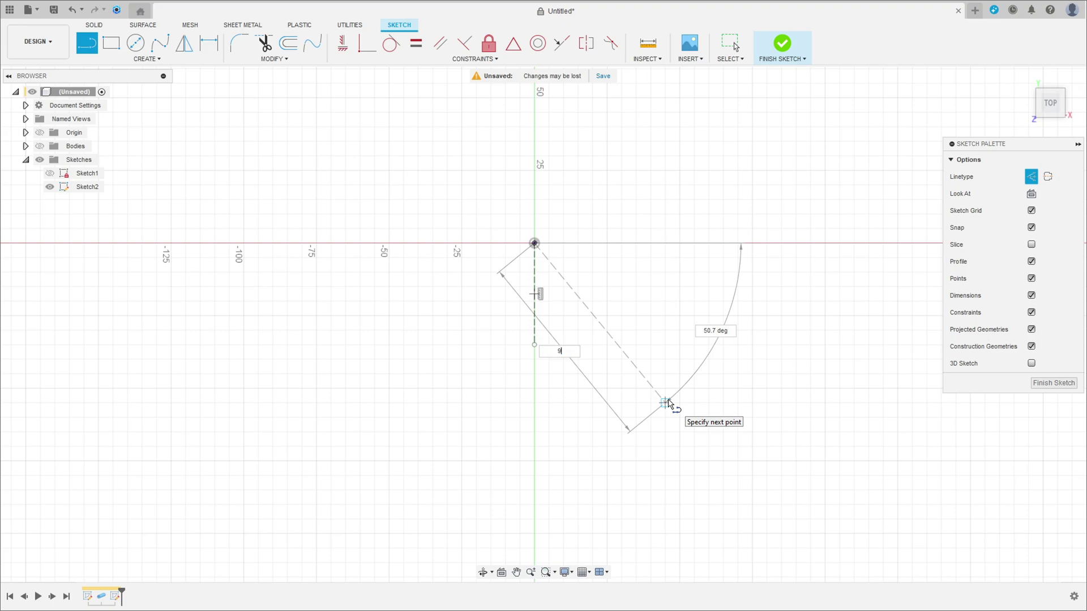
key(Return)
key(Escape)
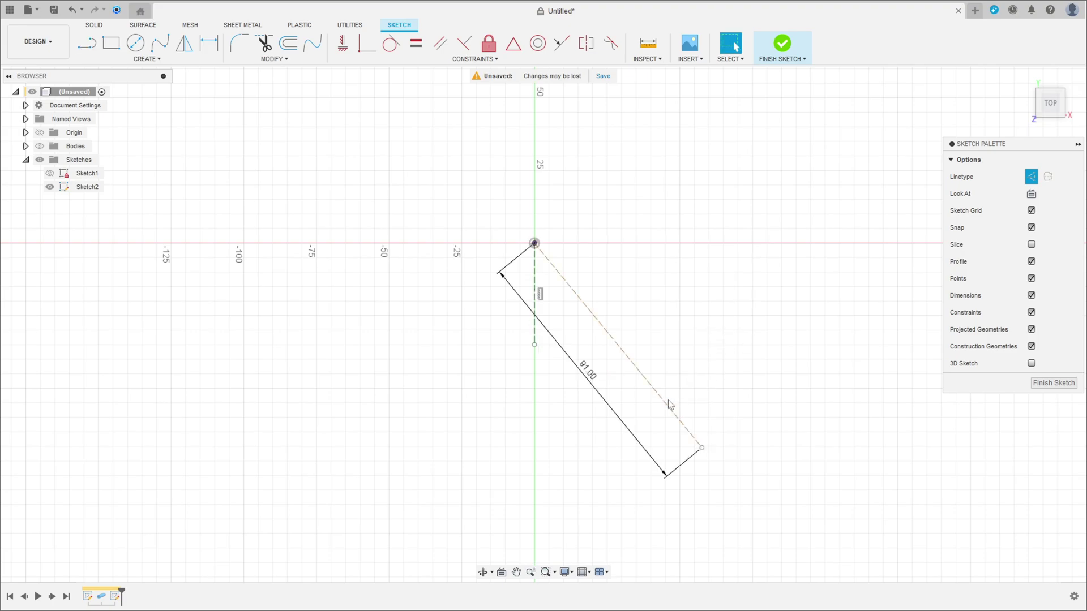
Step: Dimension the diagonal at 30° from the vertical line and finish the sketch
click(209, 45)
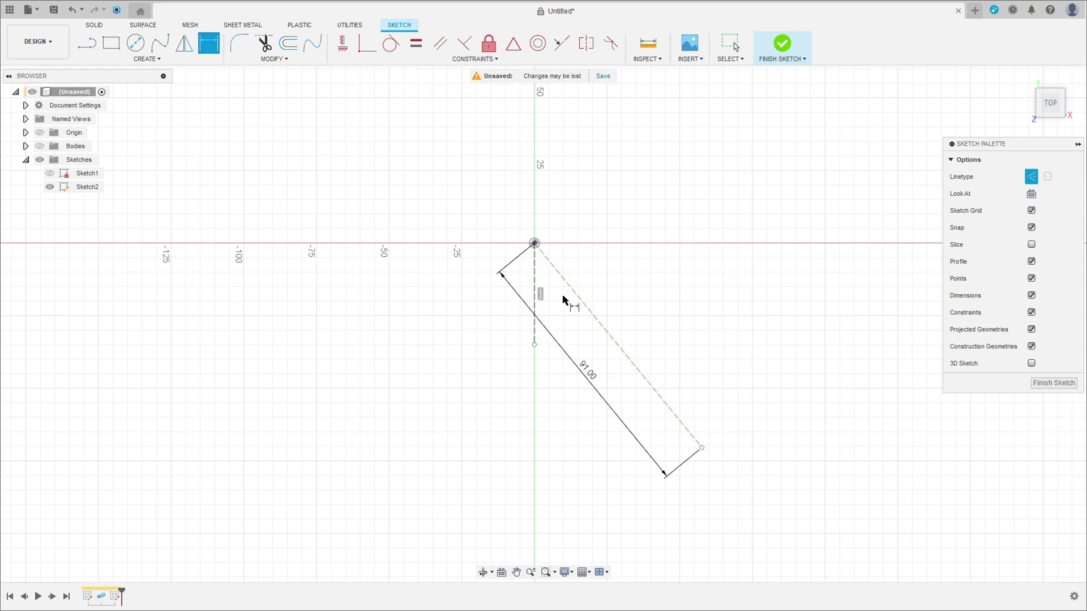
click(585, 305)
click(535, 315)
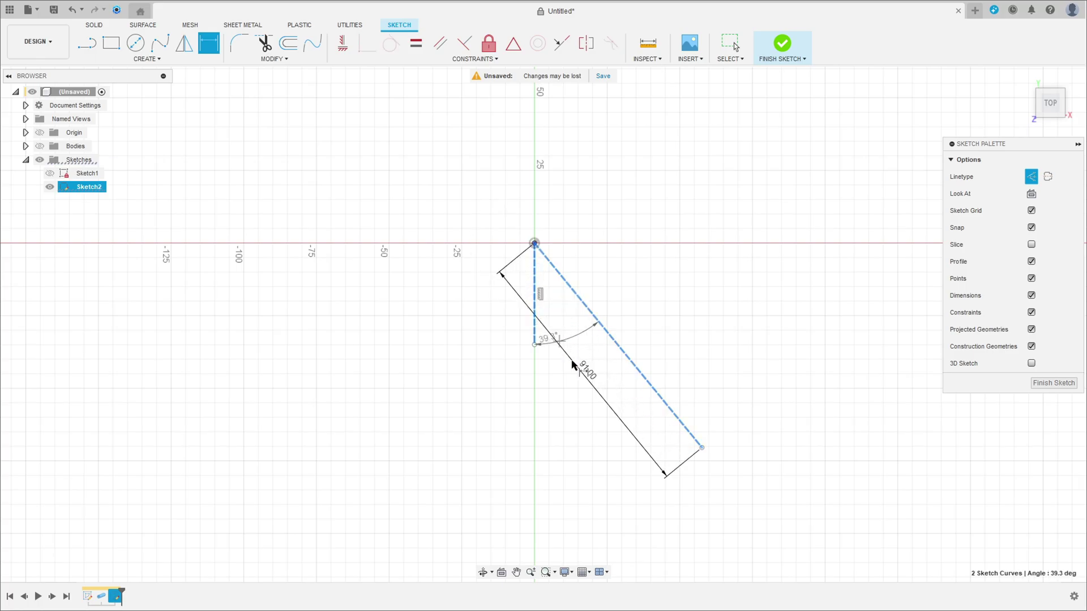
click(589, 425)
text(30)
key(Return)
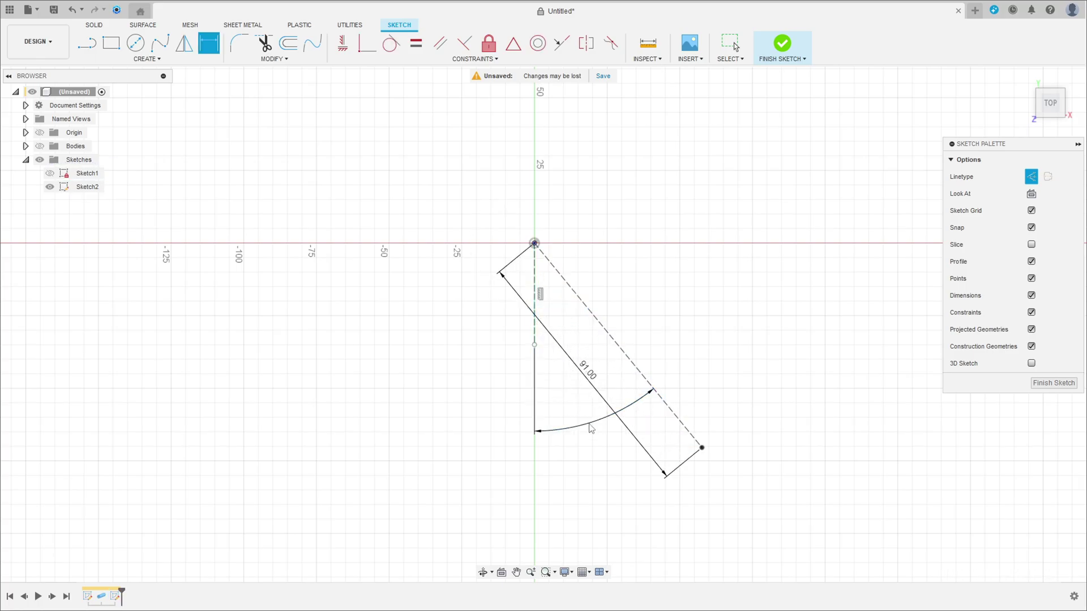
drag(614, 374, 659, 354)
shift+middle_drag(704, 389, 770, 362)
click(781, 45)
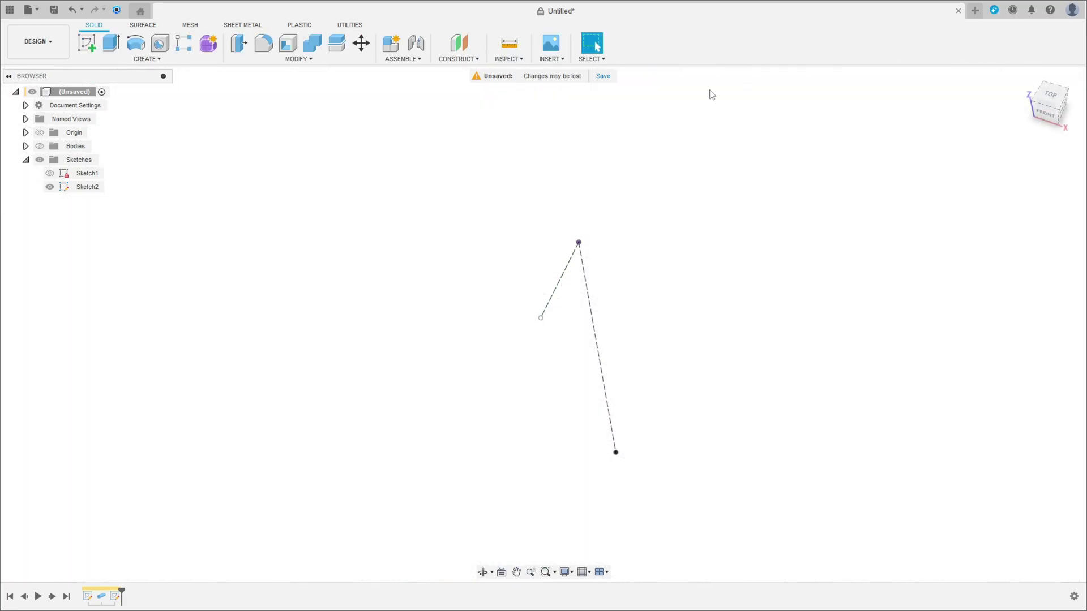
Step: Create an offset plane from the XZ plane To Object at the sketch point, 78.808 mm away
click(462, 59)
click(470, 73)
shift+middle_drag(676, 225, 657, 257)
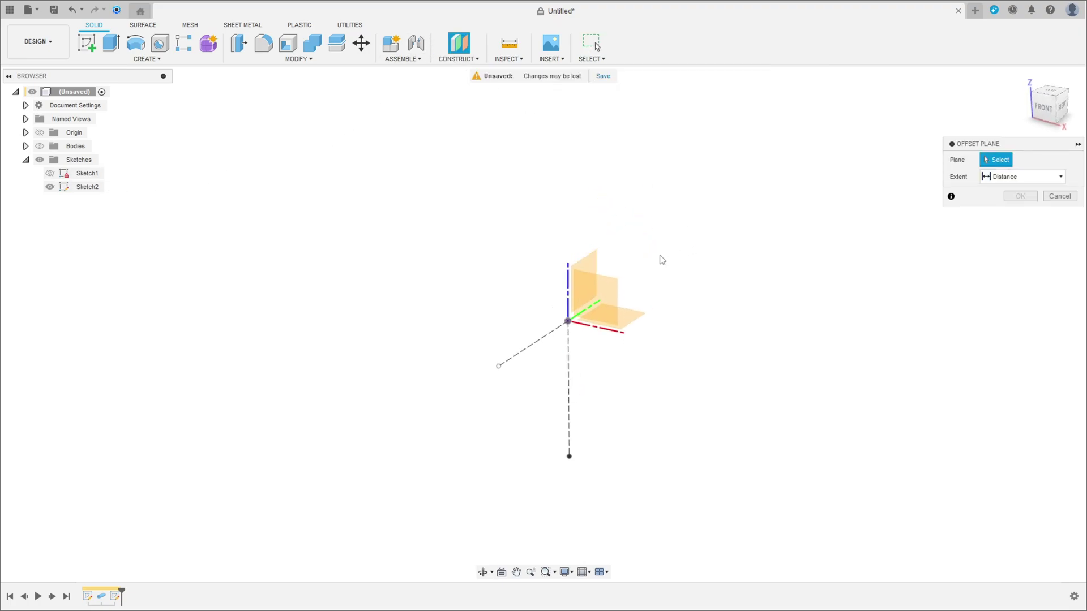
click(605, 296)
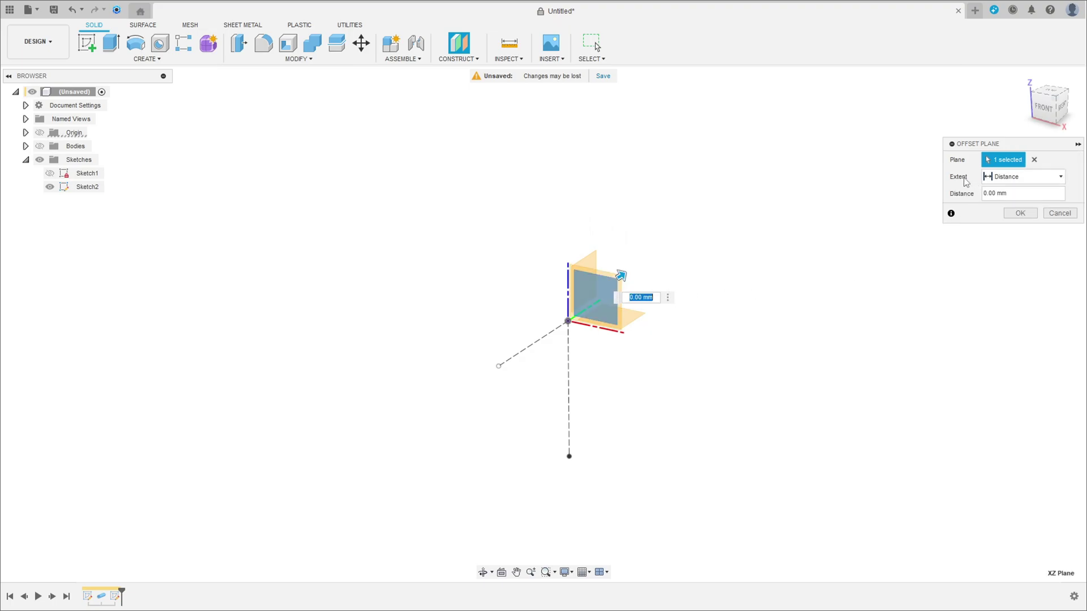
click(998, 177)
click(1006, 206)
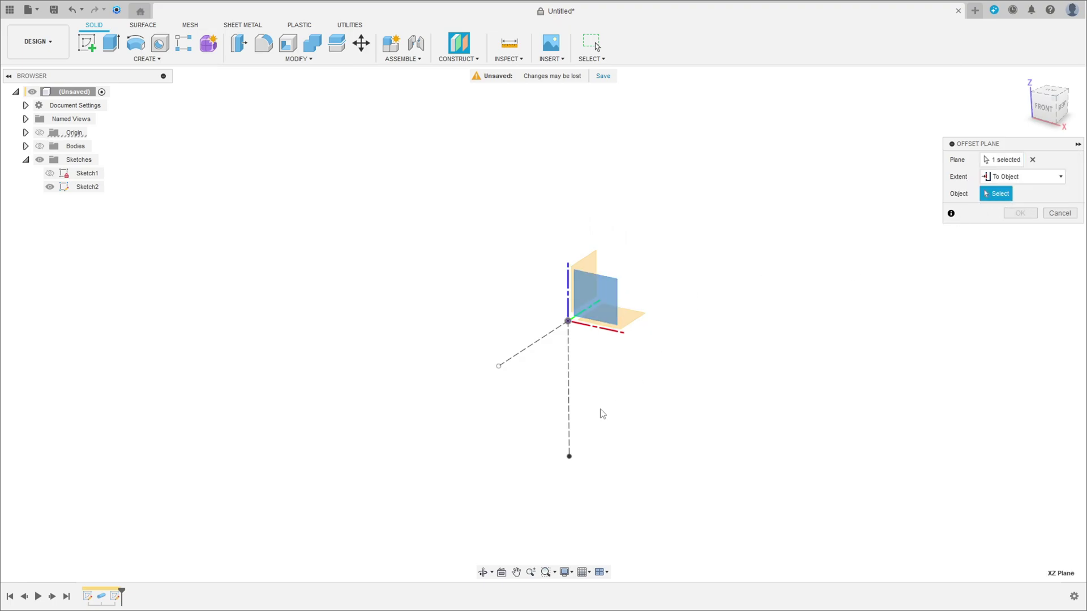
click(569, 456)
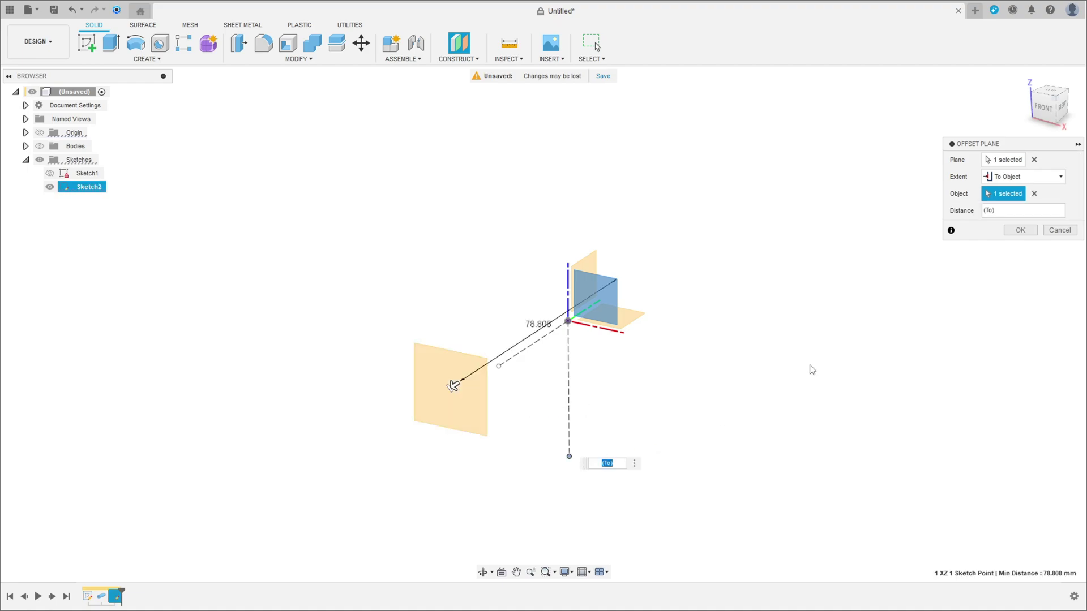
click(1021, 231)
shift+middle_drag(648, 377, 652, 375)
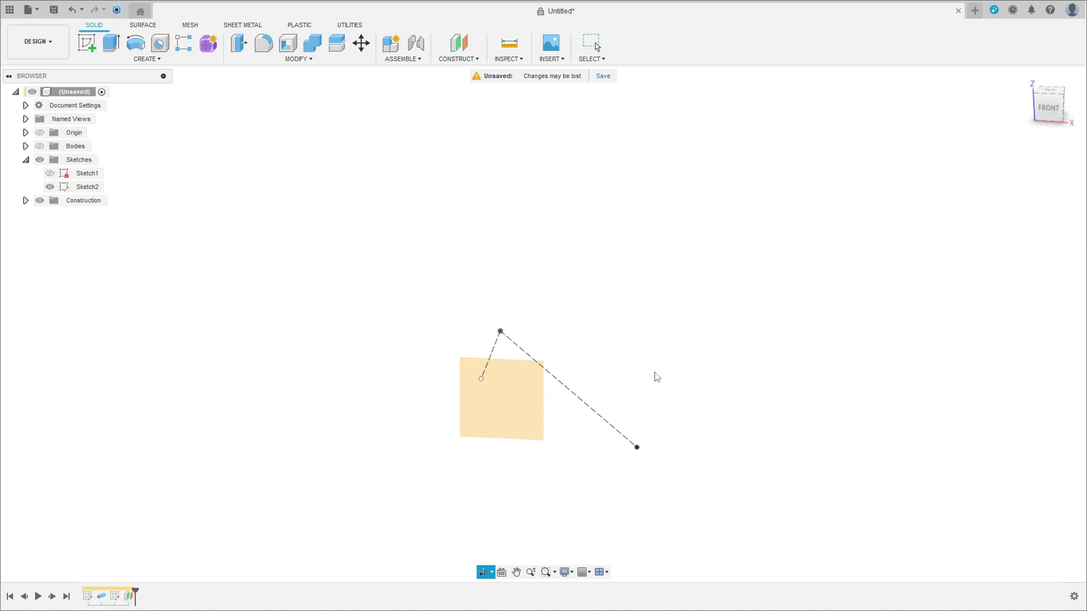
Step: Start a sketch on the offset plane, show the cylinder, and project the sketch point
click(87, 42)
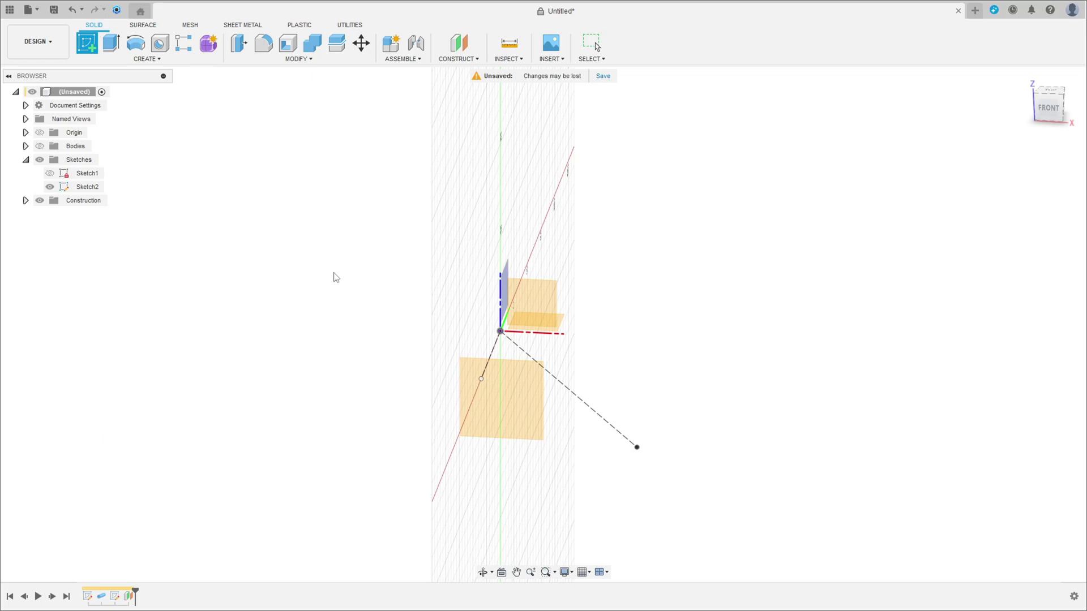
click(515, 401)
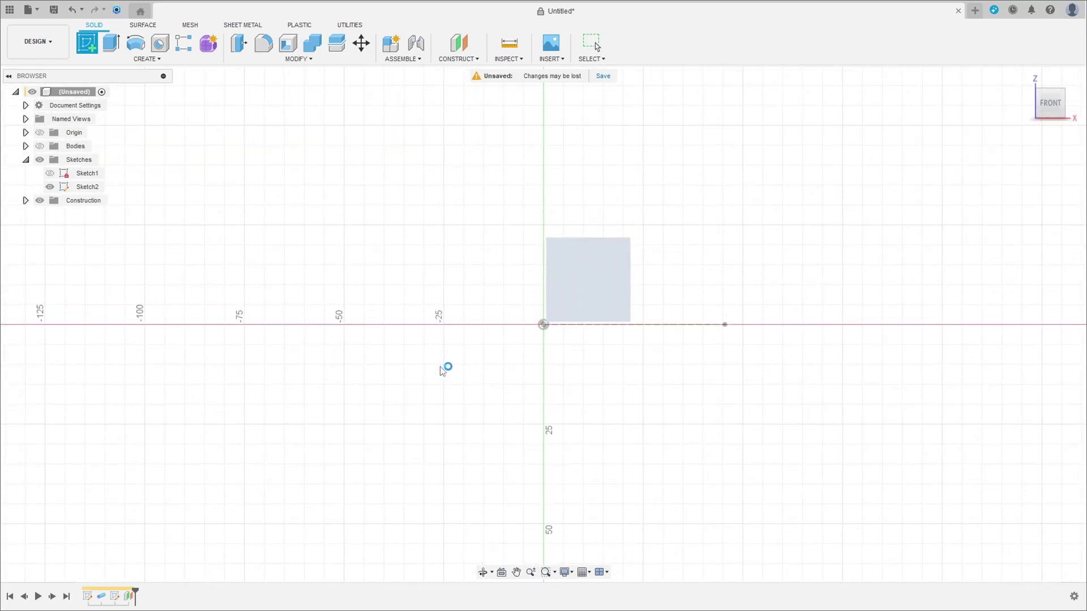
click(40, 146)
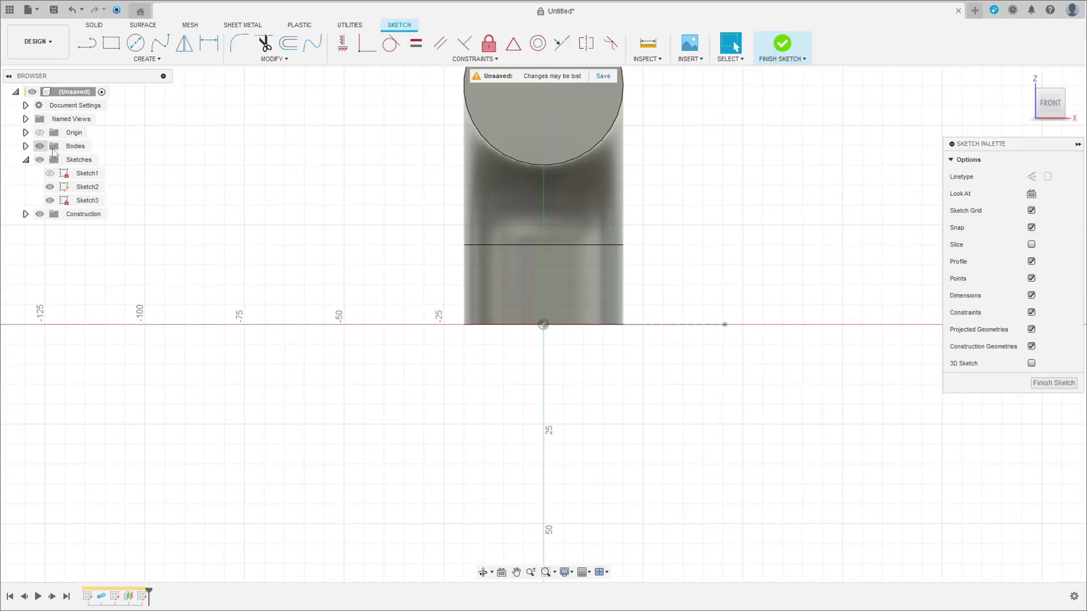
middle_drag(613, 259, 443, 415)
click(147, 59)
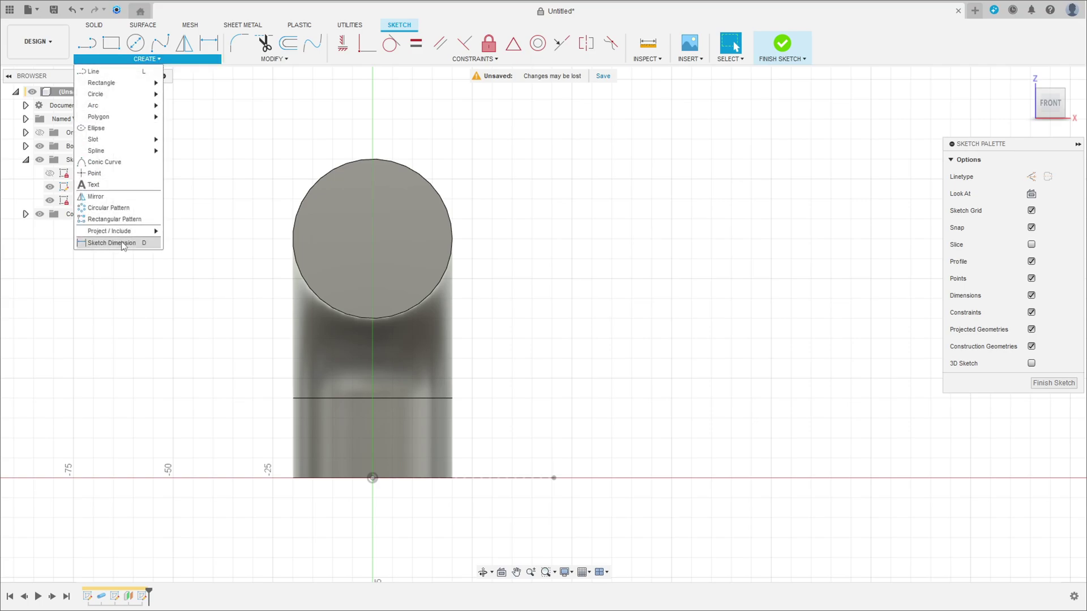
mouse_move(119, 231)
click(180, 231)
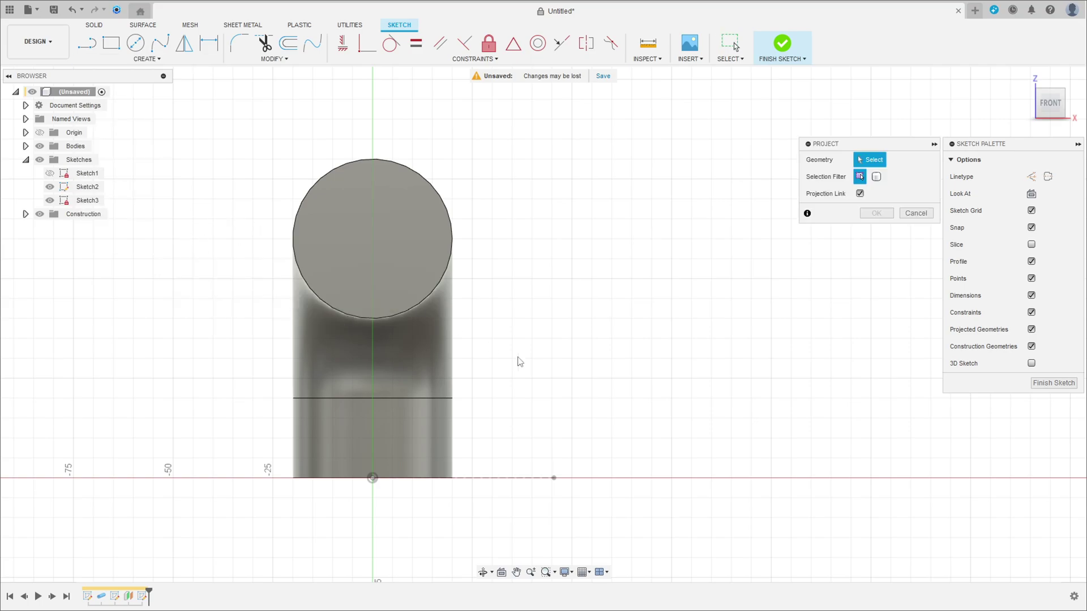
click(554, 478)
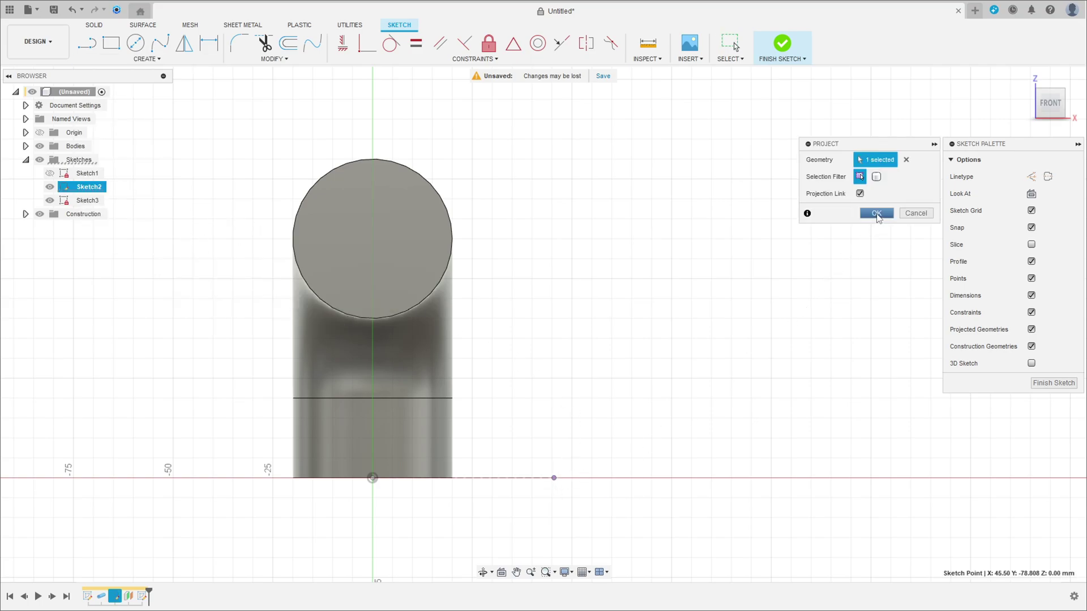
click(876, 214)
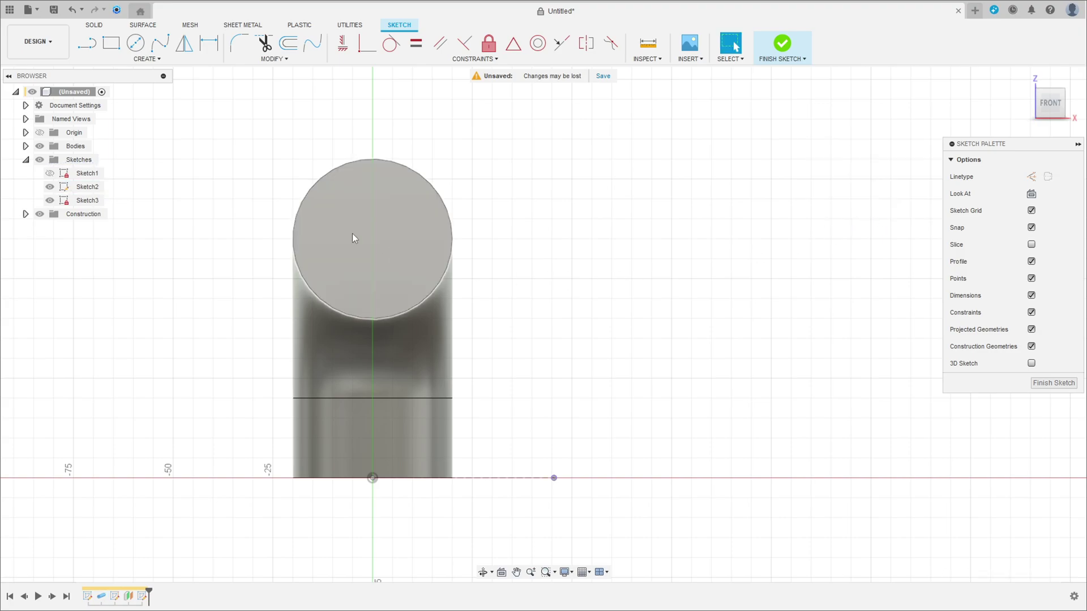
Step: Draw an 85 mm vertical line up from the projected point
click(97, 50)
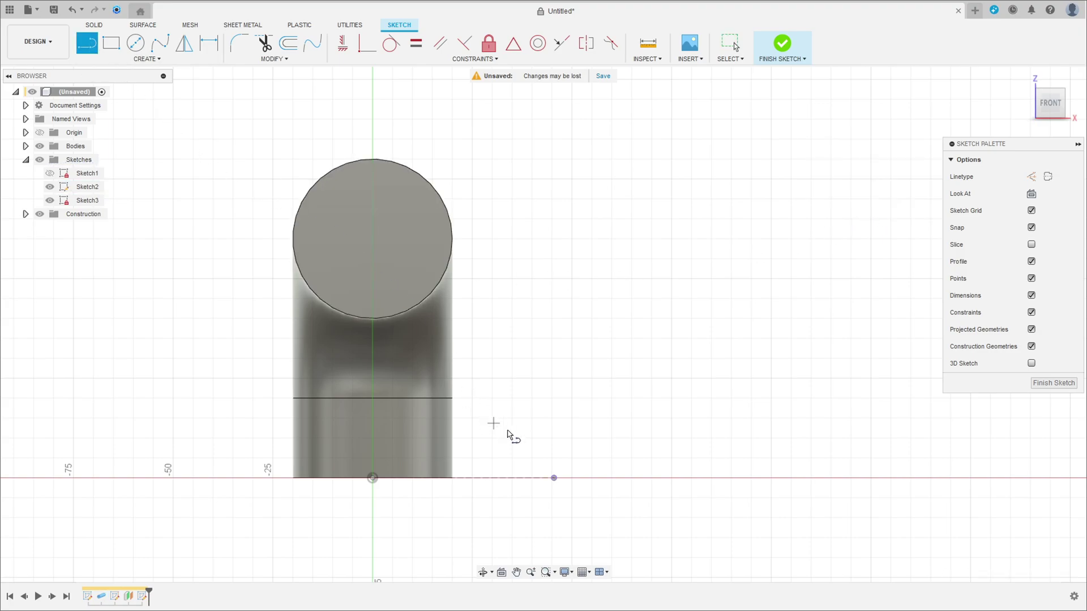
click(554, 479)
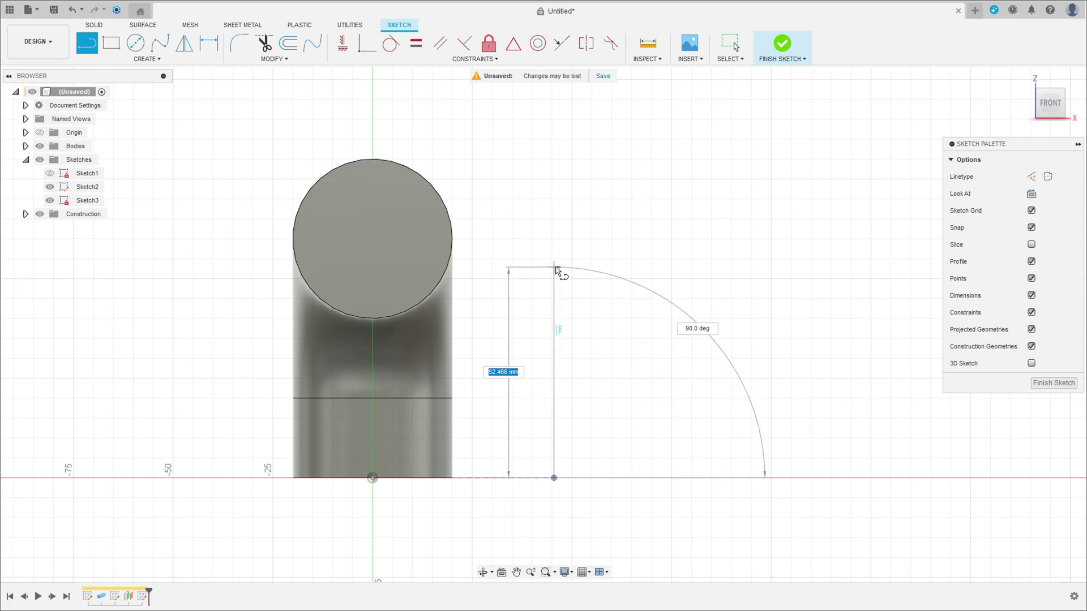
text(85)
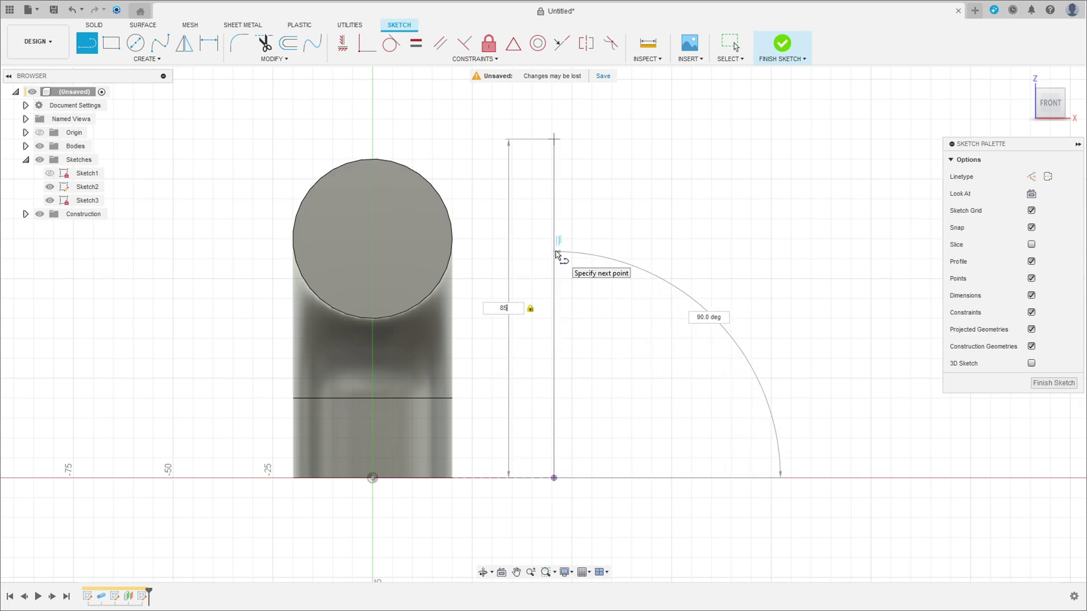
key(Return)
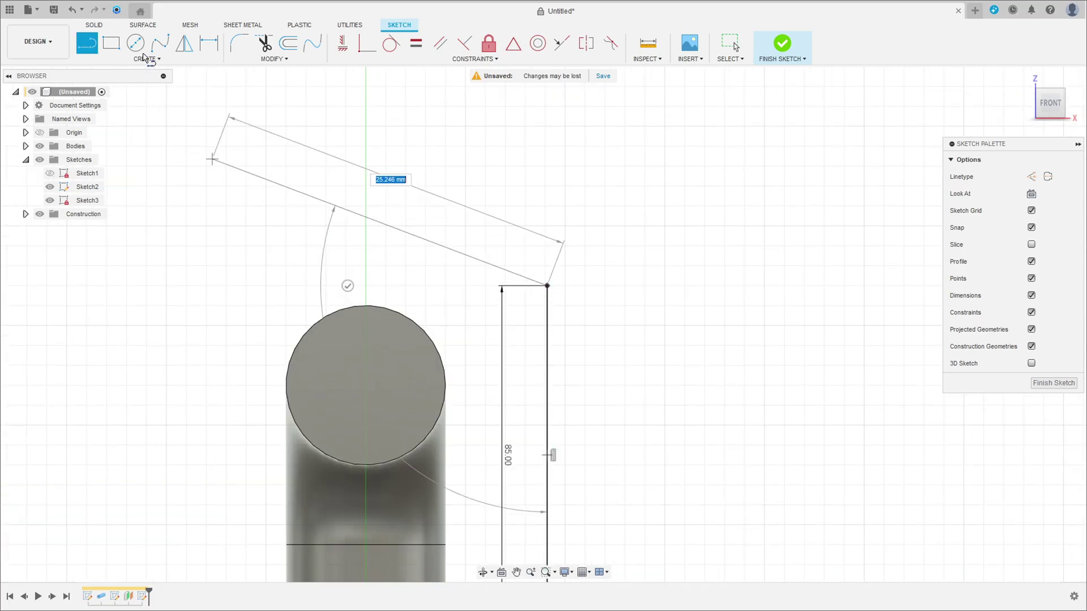
Step: Add a three-point arc over to the cylinder's centre line and a line down to the circle's centre
click(147, 59)
mouse_move(121, 105)
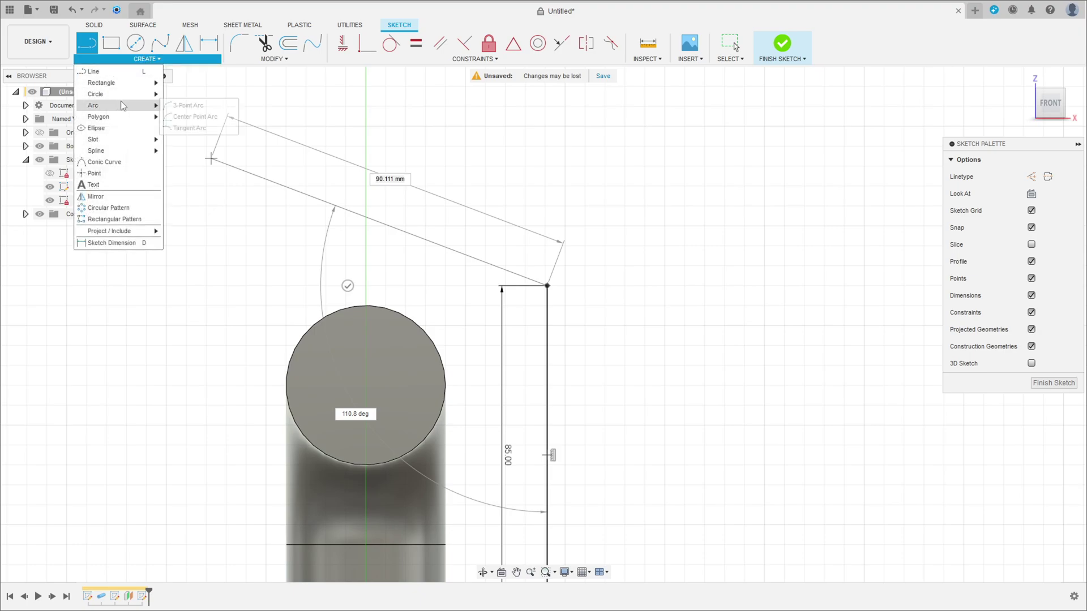
click(188, 106)
click(548, 286)
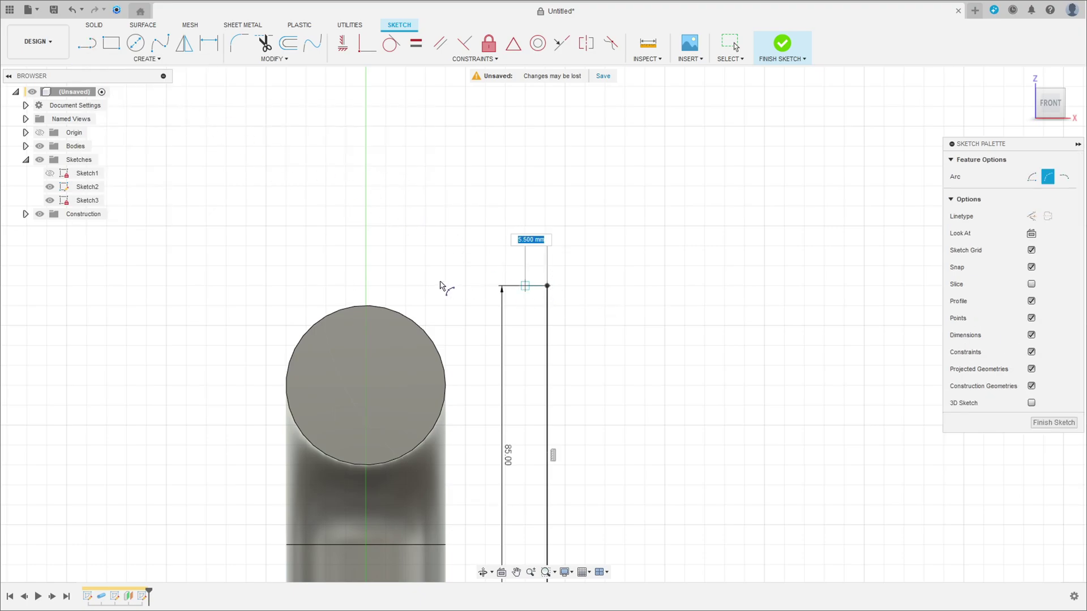
click(366, 286)
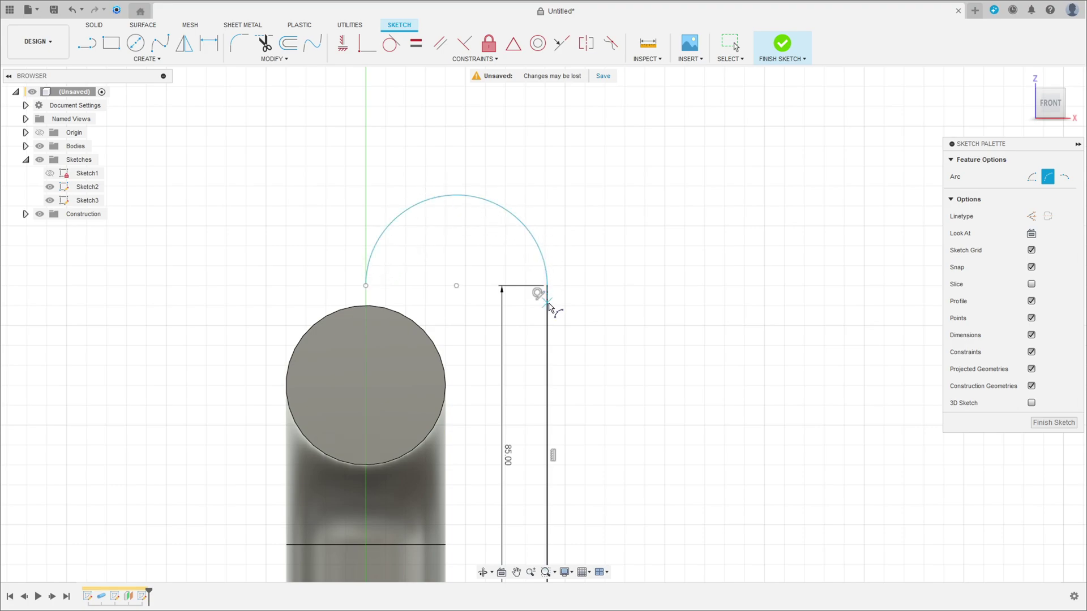
click(88, 47)
click(366, 287)
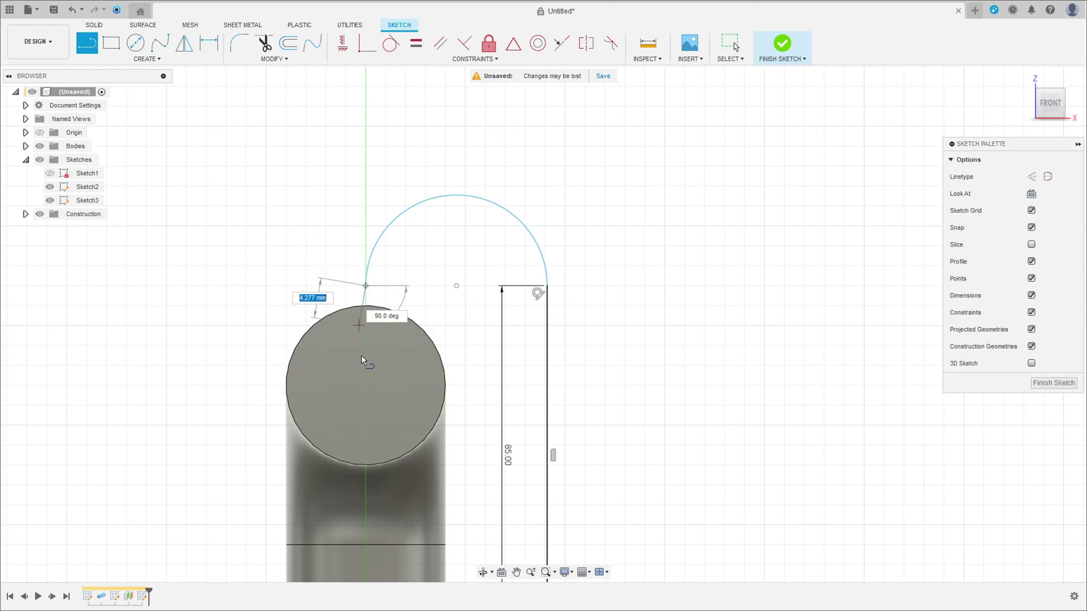
click(365, 388)
key(Escape)
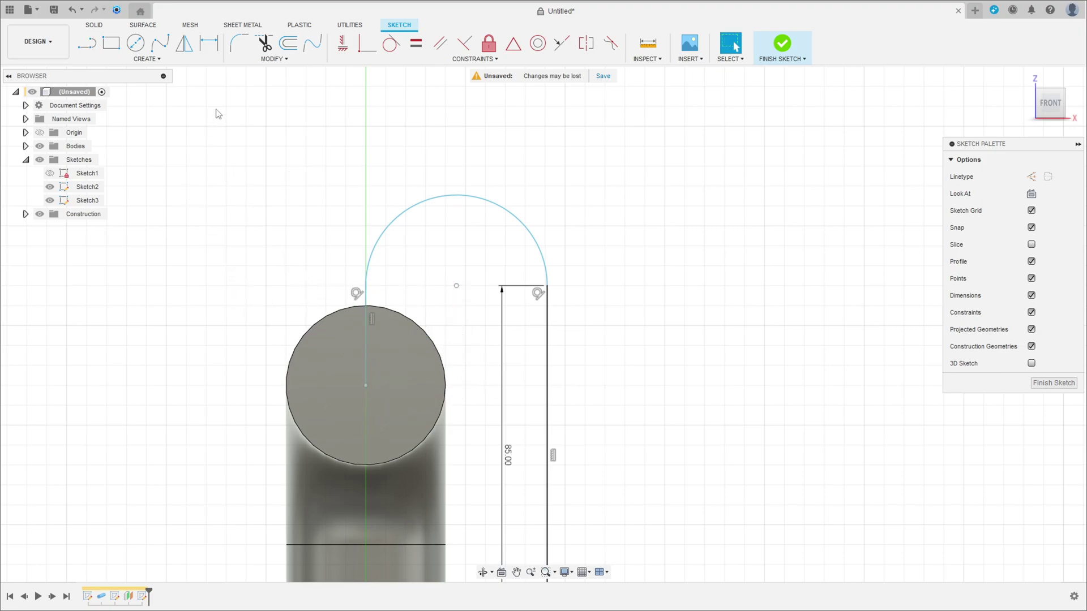
Step: Dimension the drop line to 25 mm and the arc to R22.75, then finish the sketch
click(210, 52)
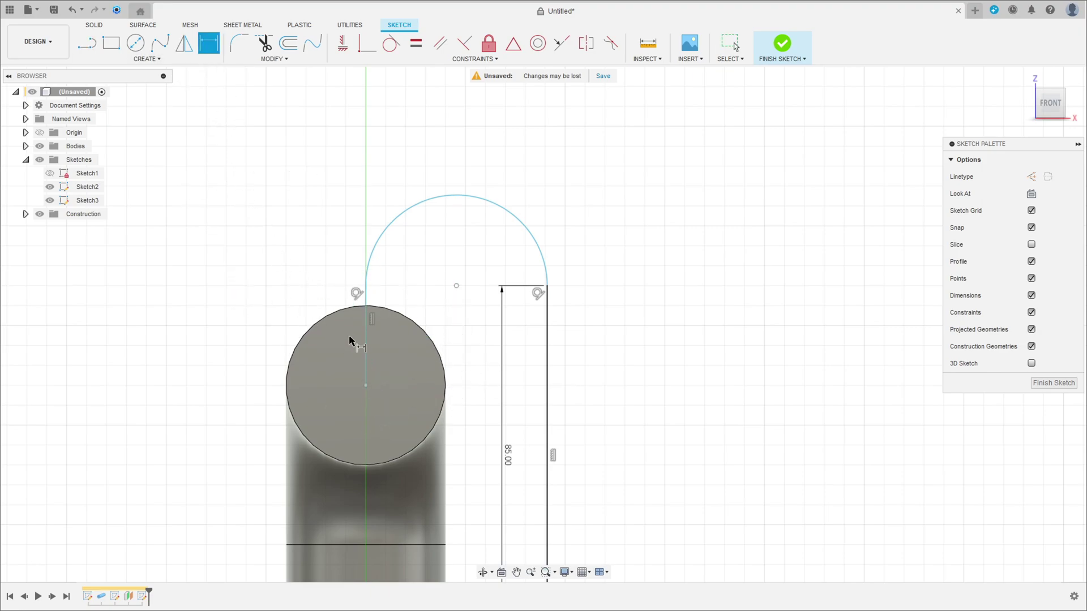
click(365, 345)
click(230, 338)
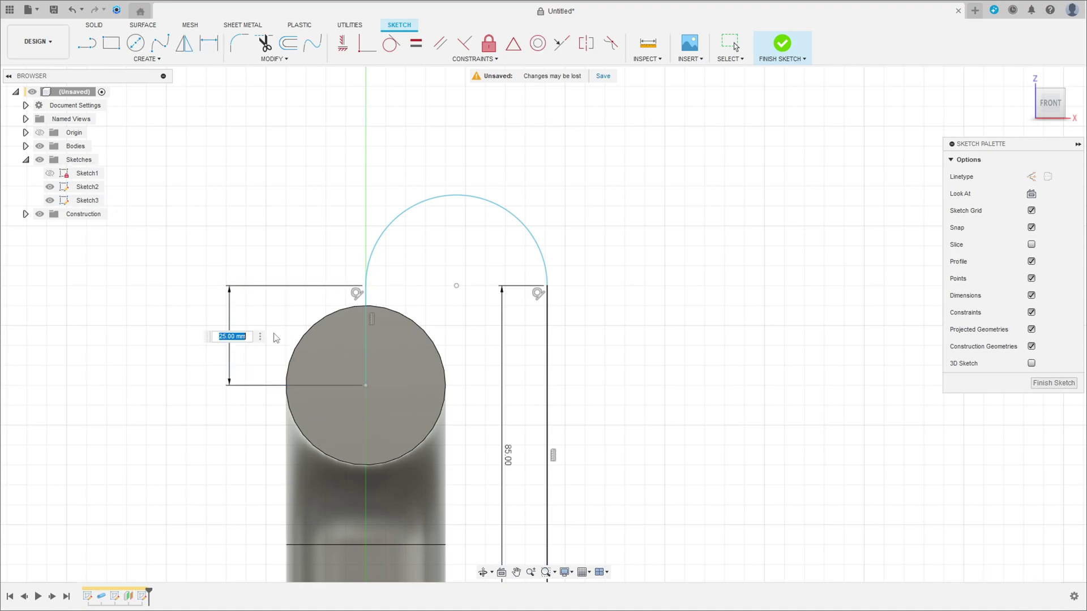
key(Return)
click(484, 199)
click(487, 159)
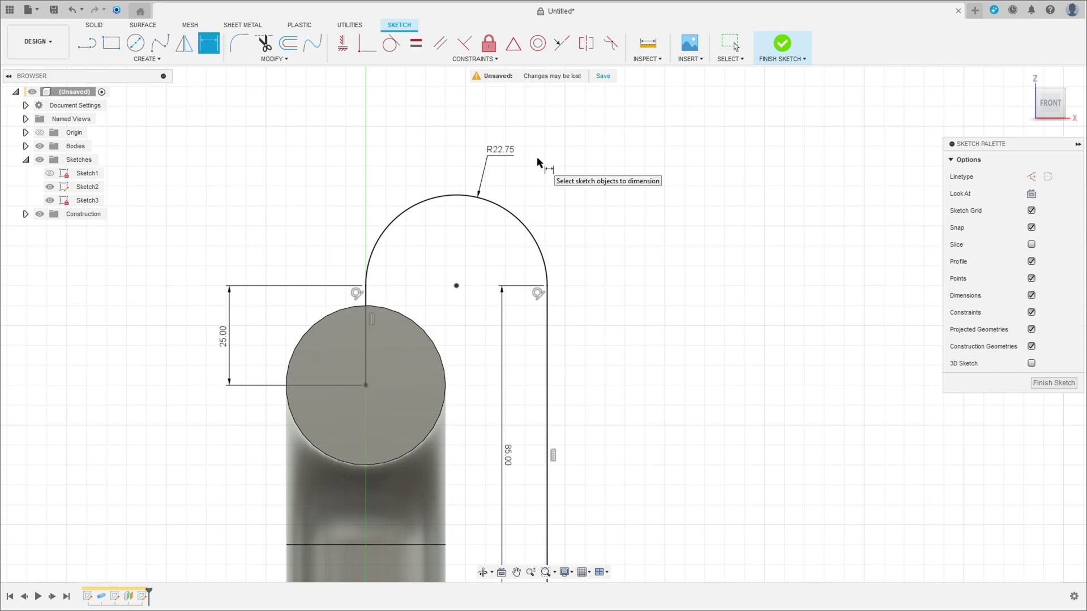
key(Escape)
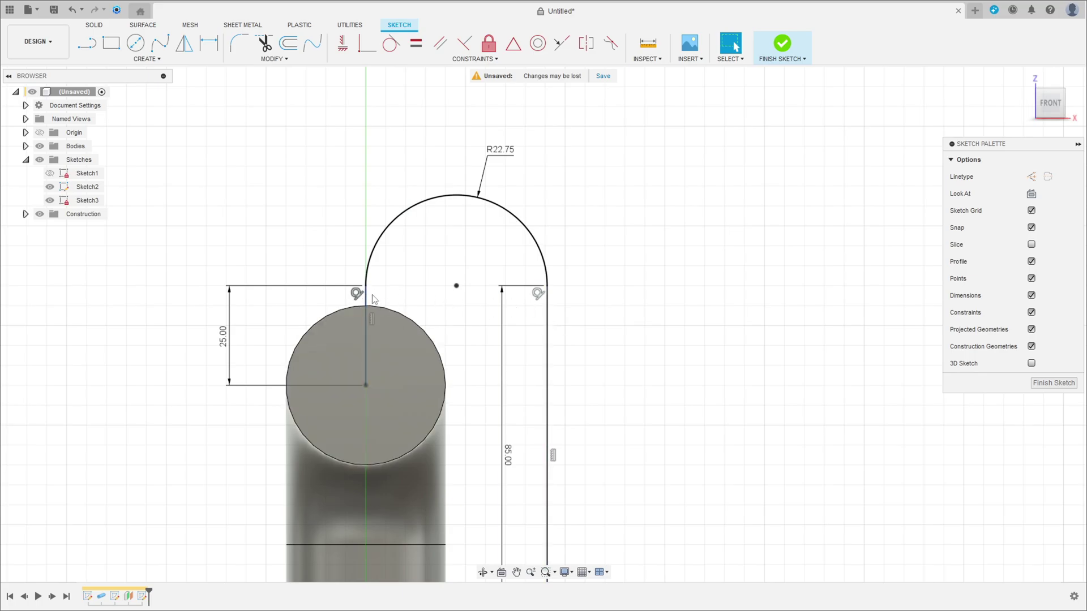
shift+middle_drag(570, 382, 689, 186)
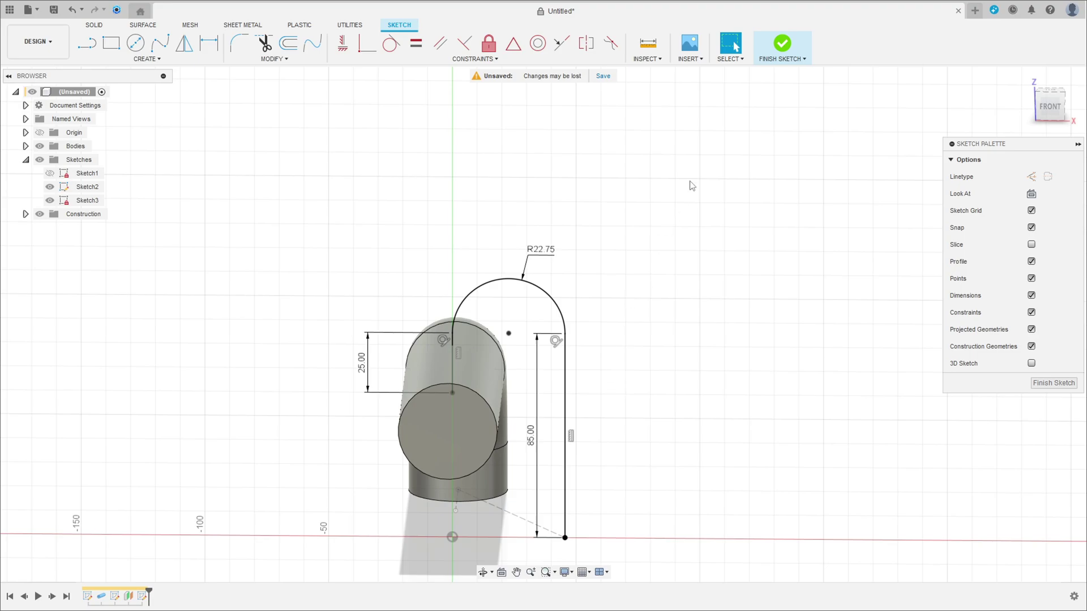
click(780, 53)
Step: Sweep a 40 mm pipe along the Sketch3 path, joined to the existing cylinder
click(144, 59)
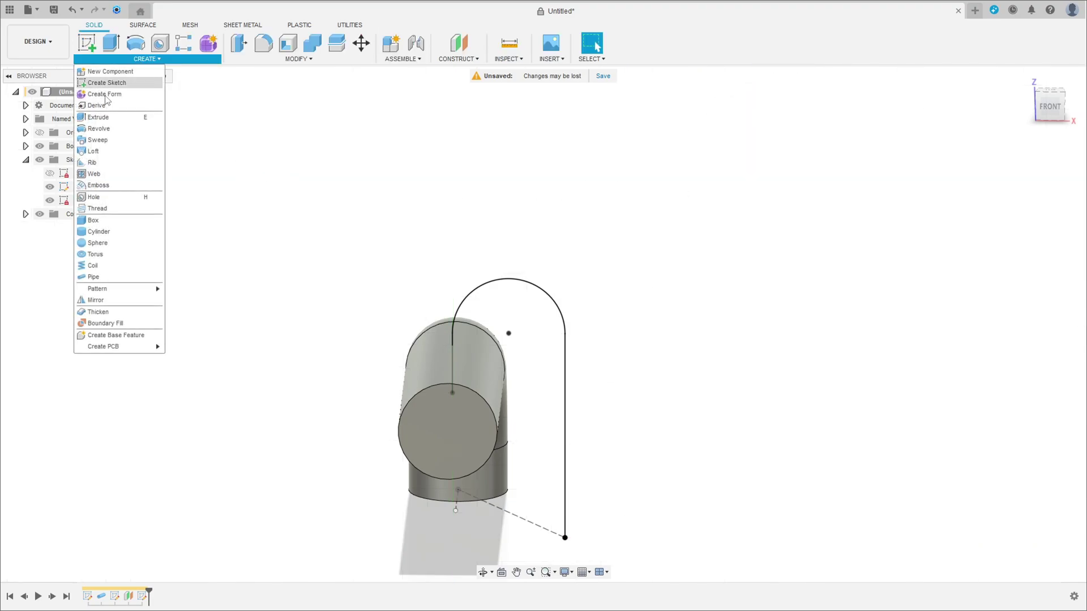
click(94, 277)
click(563, 340)
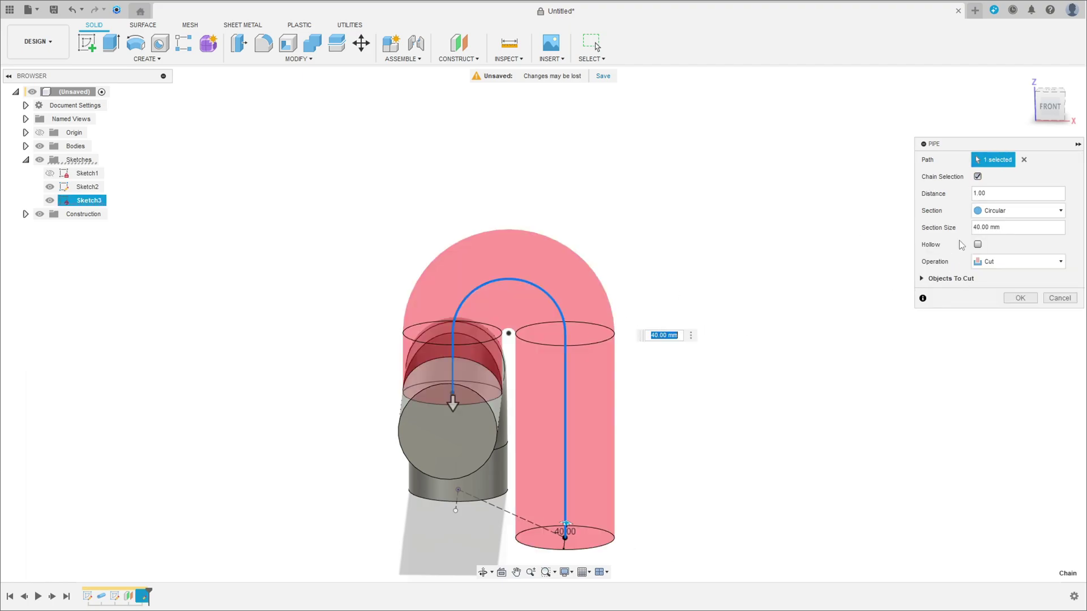
click(1006, 263)
click(997, 275)
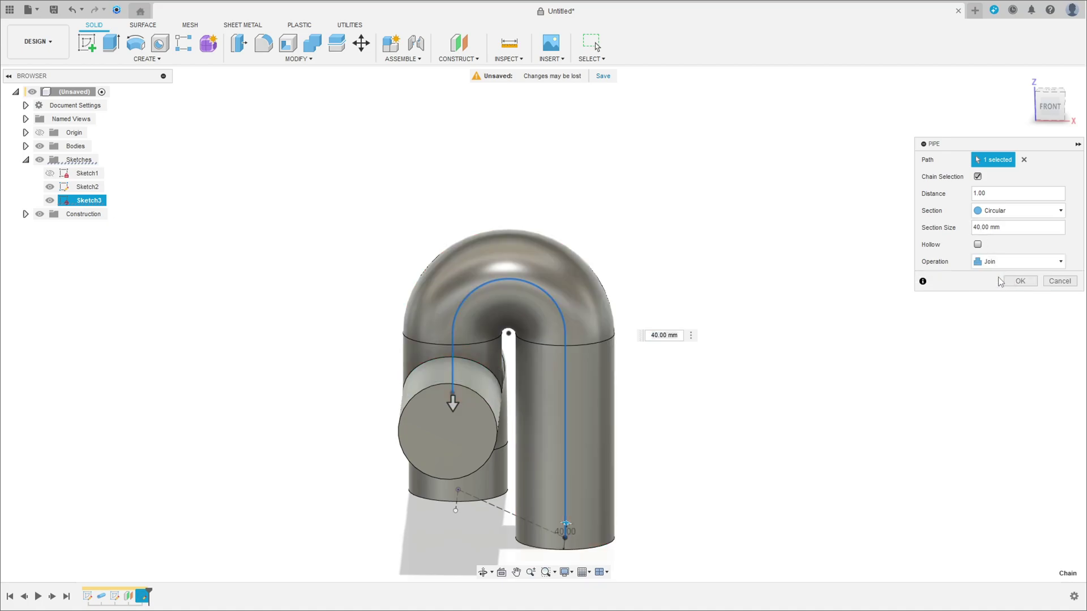
click(1018, 282)
mouse_move(734, 348)
shift+middle_down()
mouse_move(633, 323)
mouse_move(549, 331)
shift+middle_up()
Step: Hide Sketch2 and Sketch3 in the browser
click(50, 200)
click(50, 200)
click(50, 186)
mouse_move(308, 362)
shift+middle_down()
mouse_move(394, 367)
mouse_move(65, 371)
mouse_move(339, 330)
mouse_move(304, 97)
shift+middle_up()
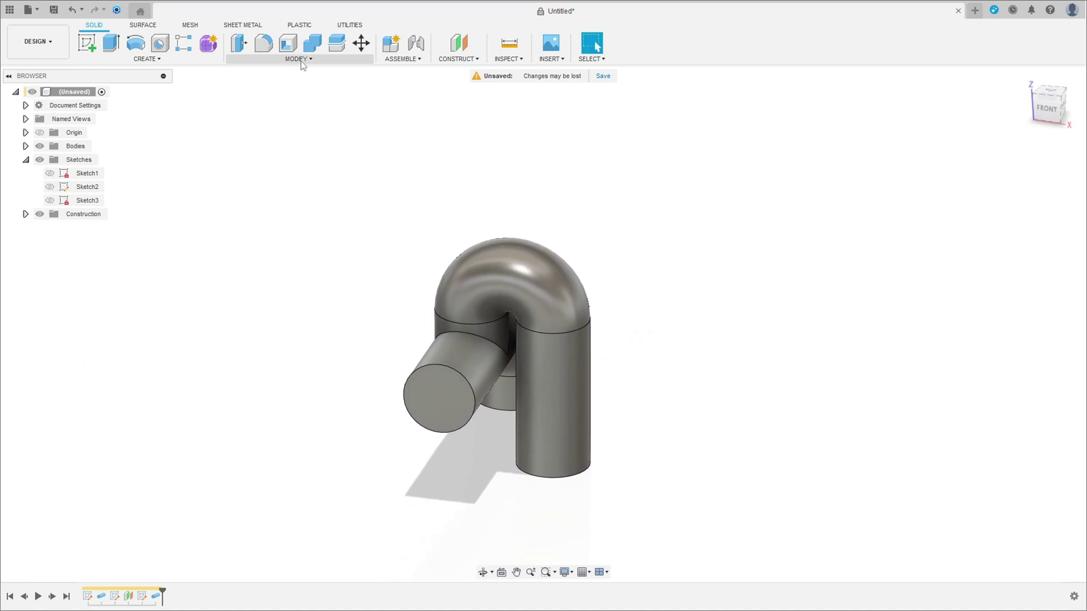
click(288, 42)
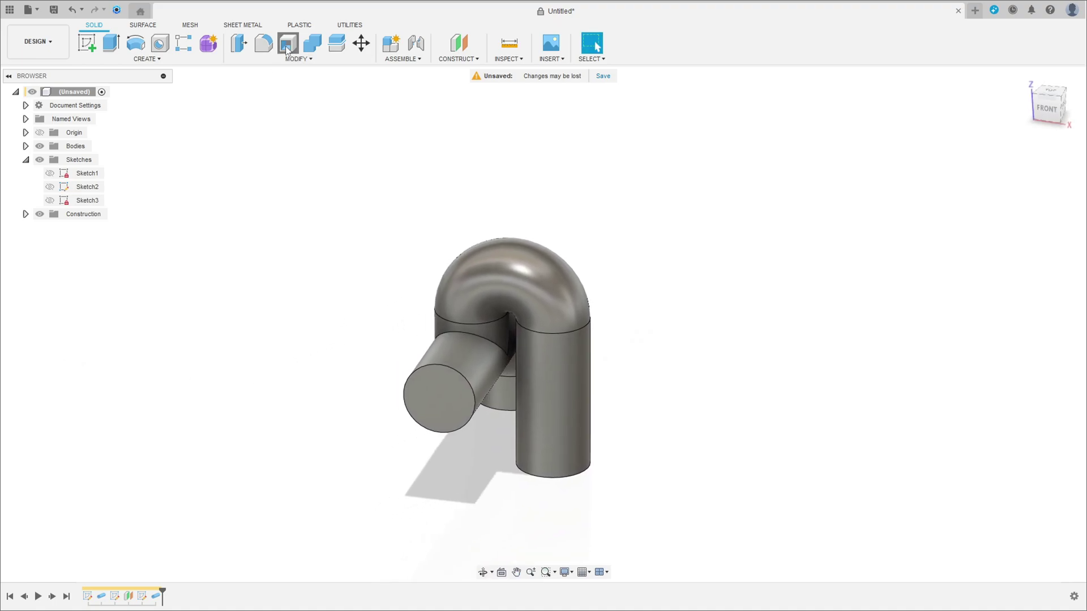
click(440, 403)
shift+middle_drag(440, 403, 553, 377)
click(552, 377)
click(509, 504)
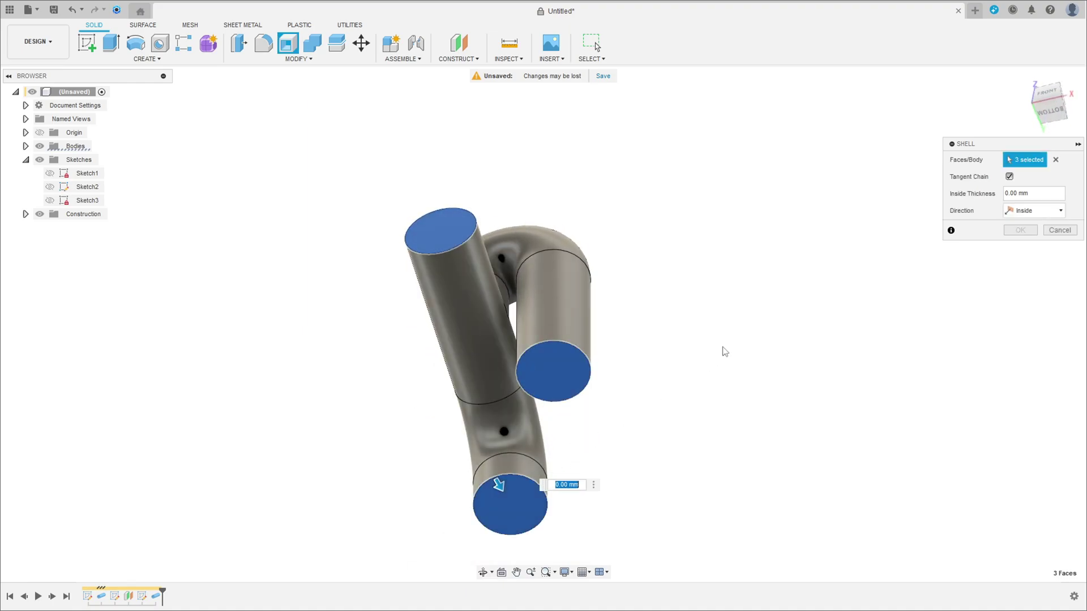
shift+middle_drag(720, 351, 749, 362)
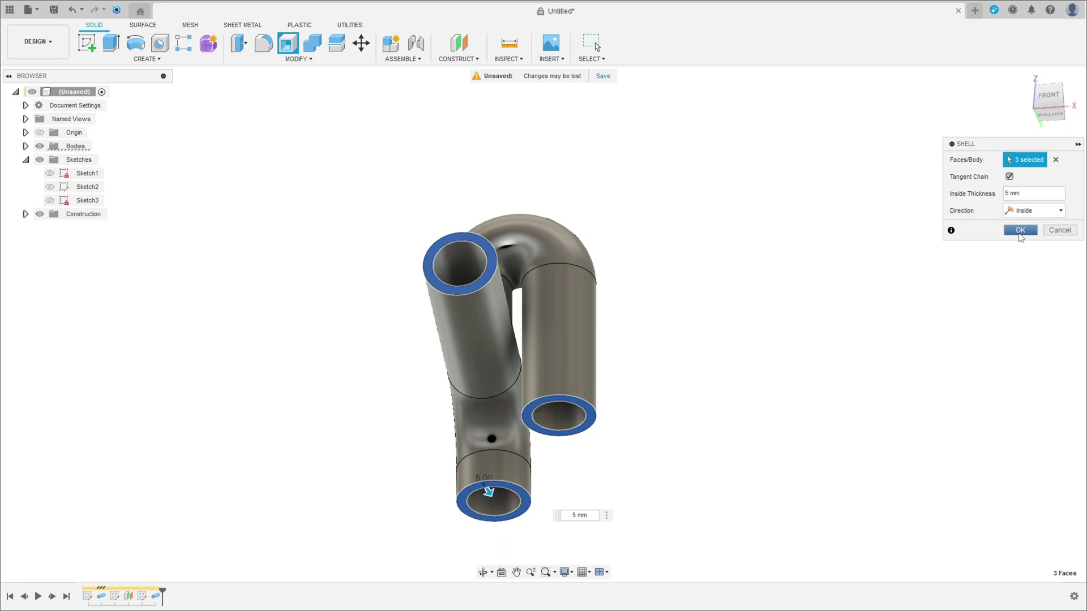
click(1018, 232)
shift+middle_drag(723, 233, 687, 306)
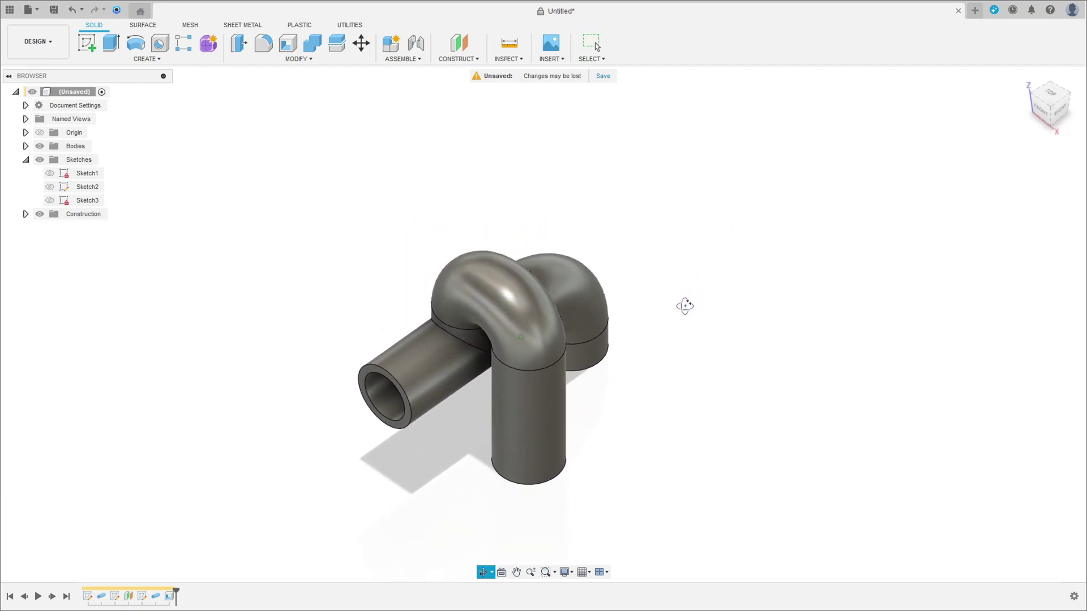
Step: On the pipe's open end face, draw a 60 × 60 mm center rectangle centred on the pipe axis
click(87, 42)
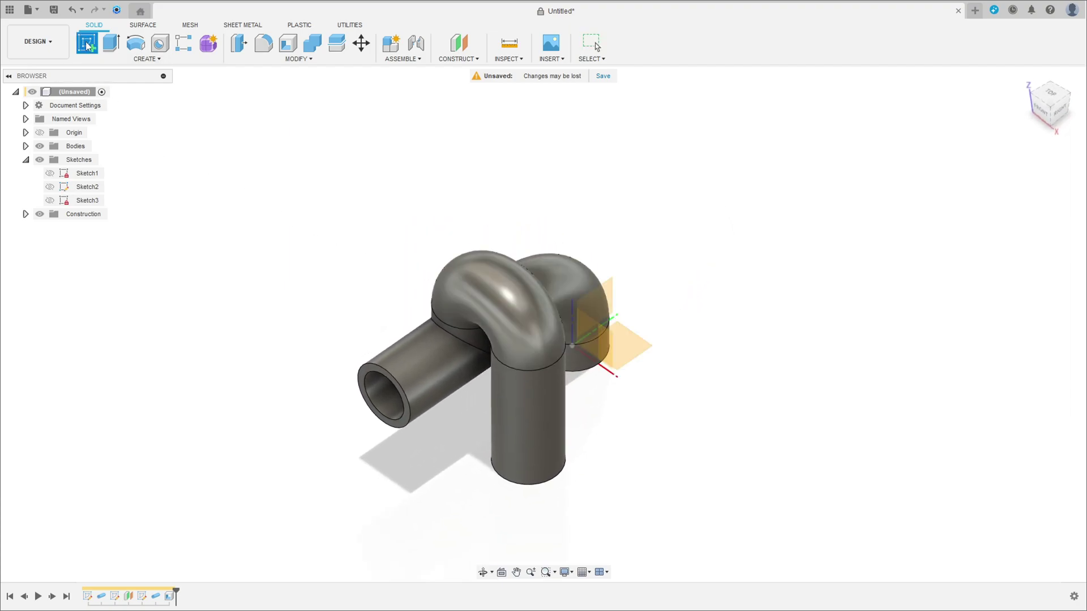
scroll(308, 352, up, 2)
click(433, 404)
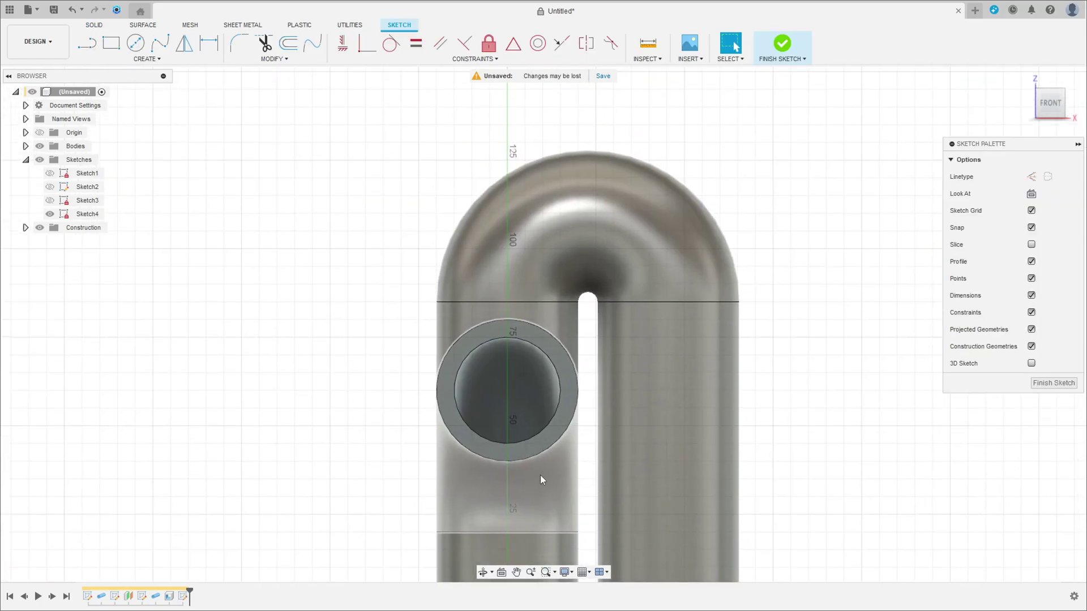
click(111, 43)
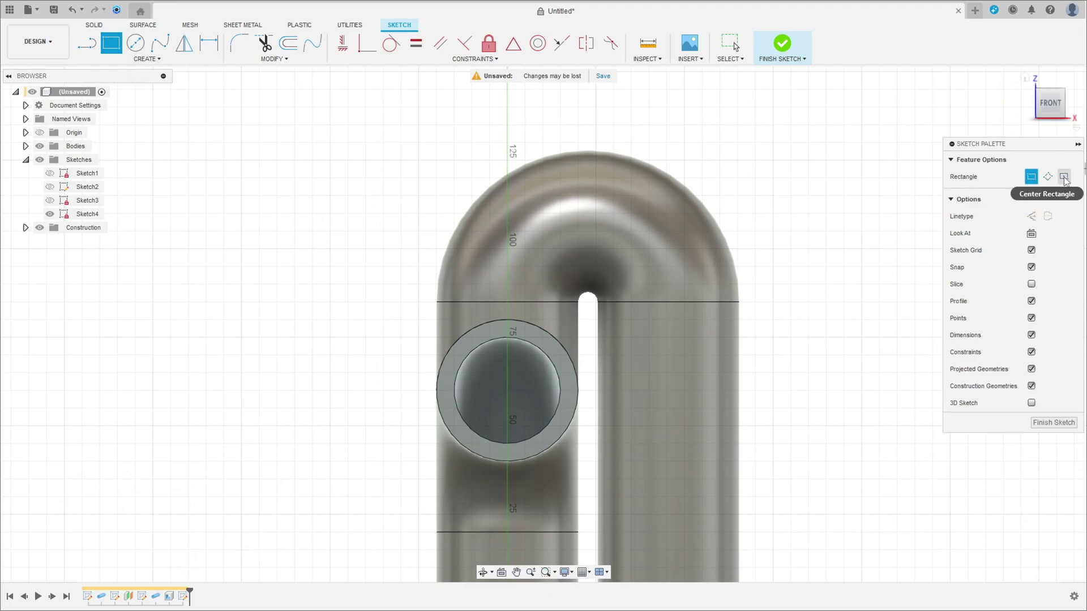
click(1064, 177)
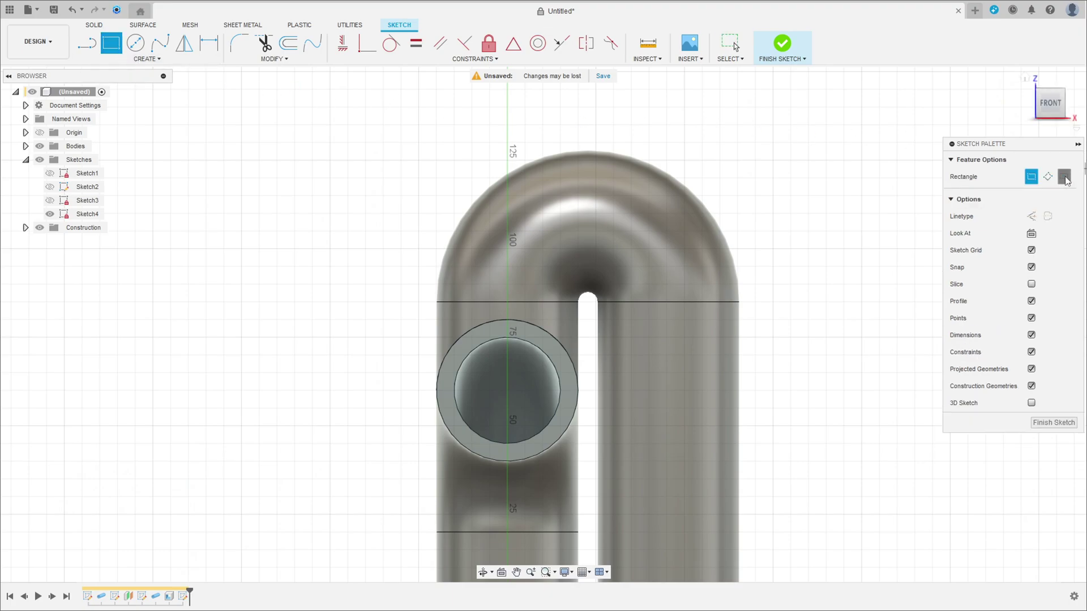
click(507, 390)
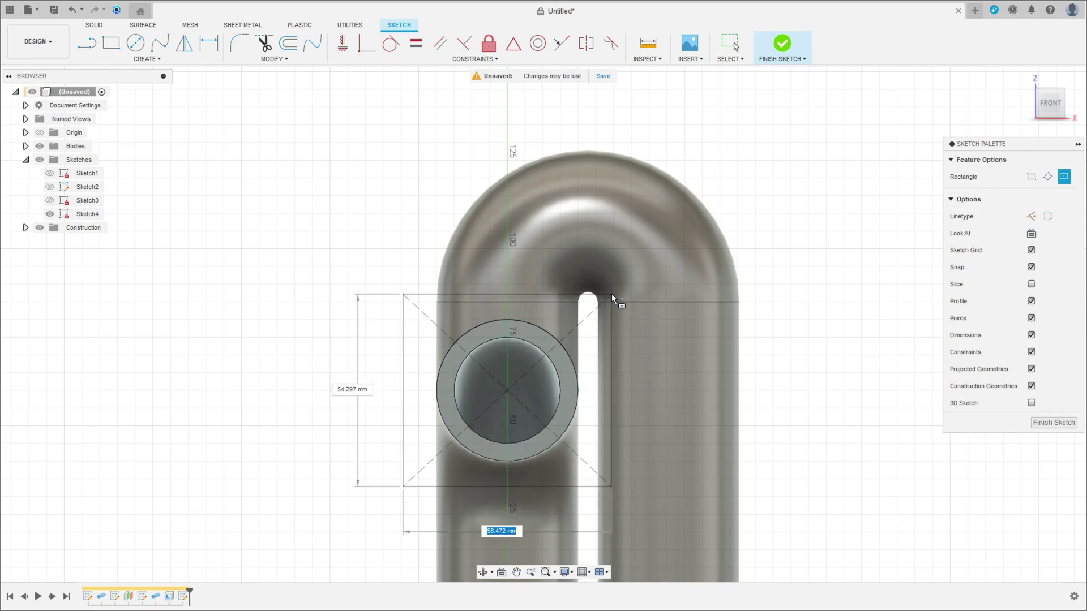
text(60)
key(Tab)
text(60)
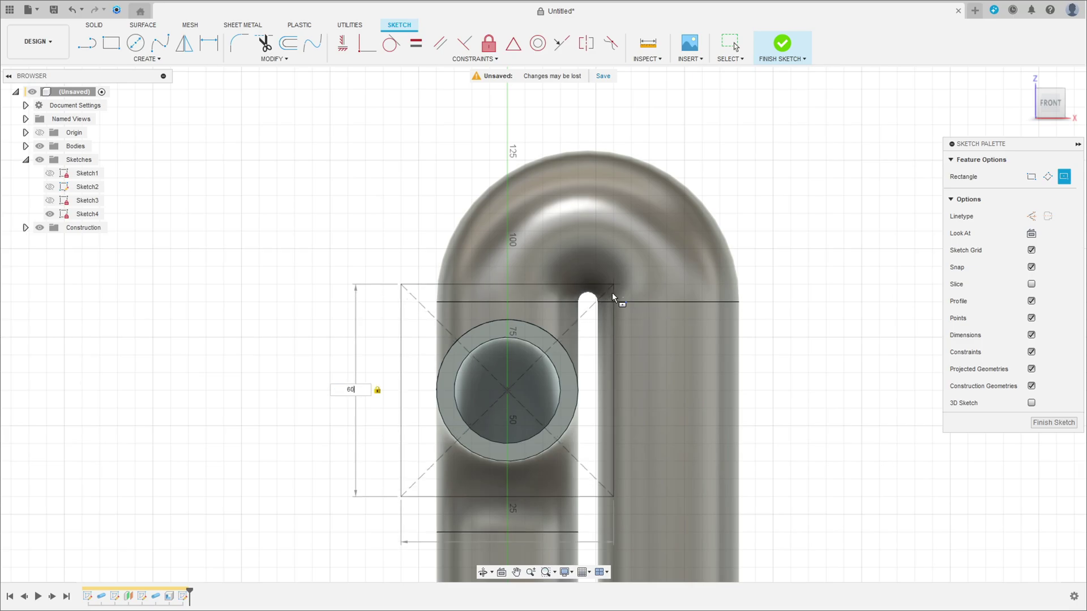
key(Return)
key(Escape)
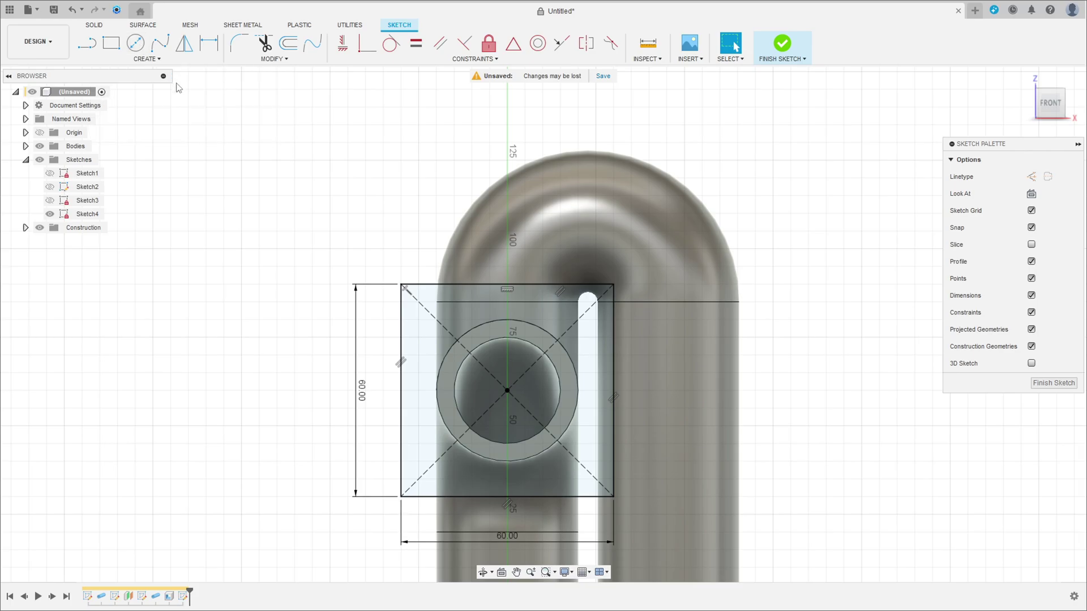
Step: Fillet the top-left, top-right, bottom-right and bottom-left corners of the square at 8 mm
click(240, 46)
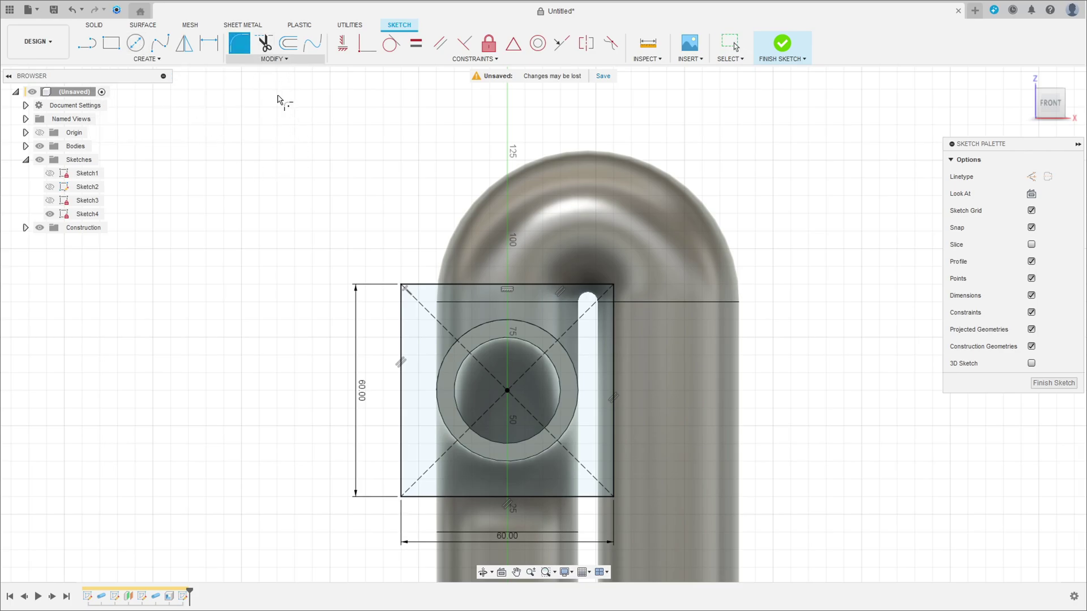
click(407, 286)
click(409, 289)
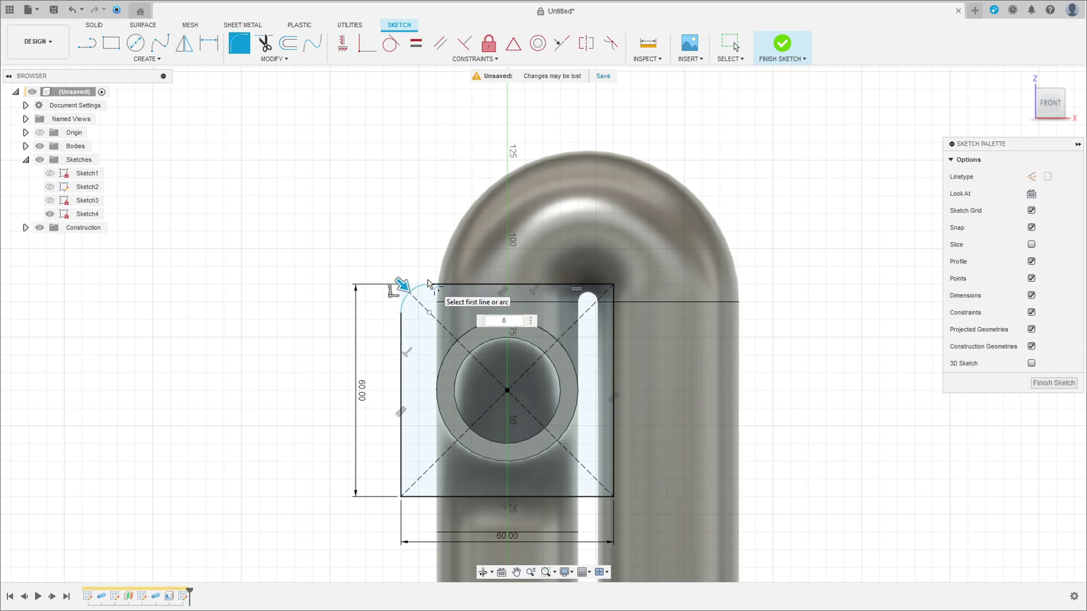
click(595, 289)
click(613, 302)
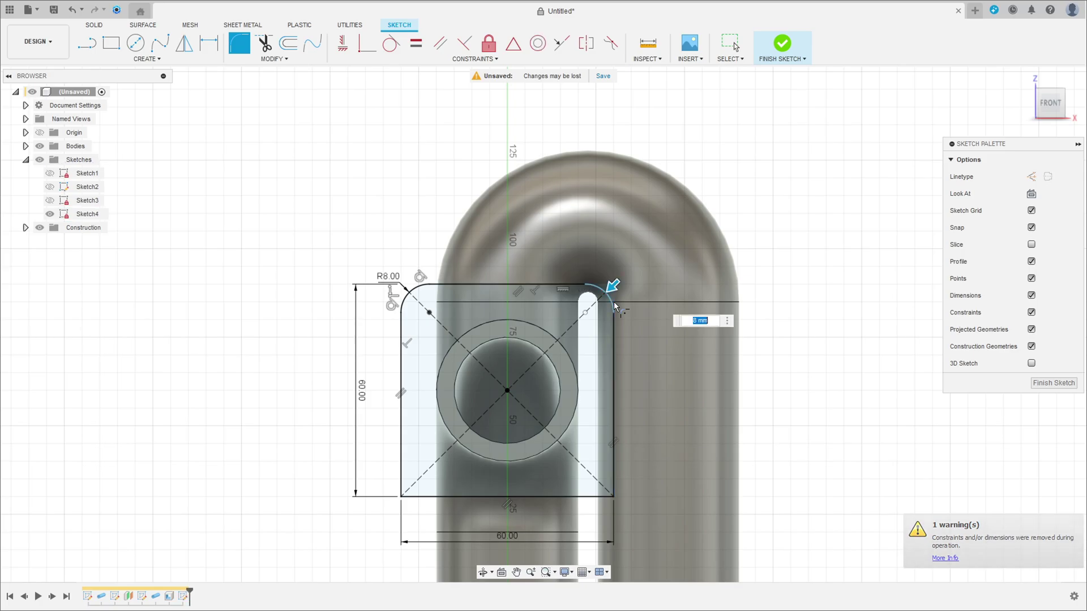
click(614, 487)
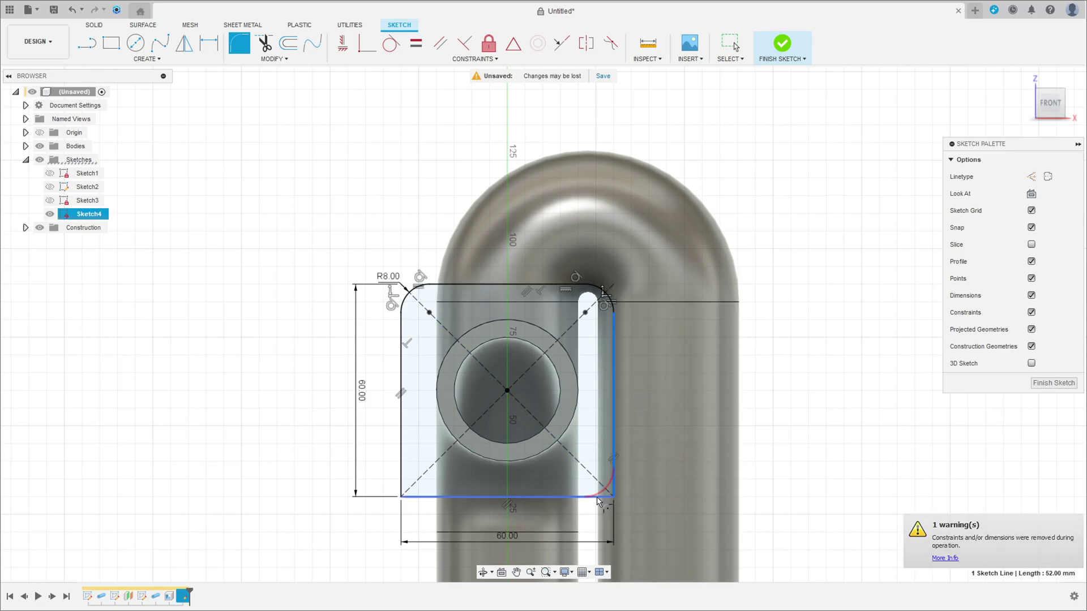
click(440, 497)
click(440, 498)
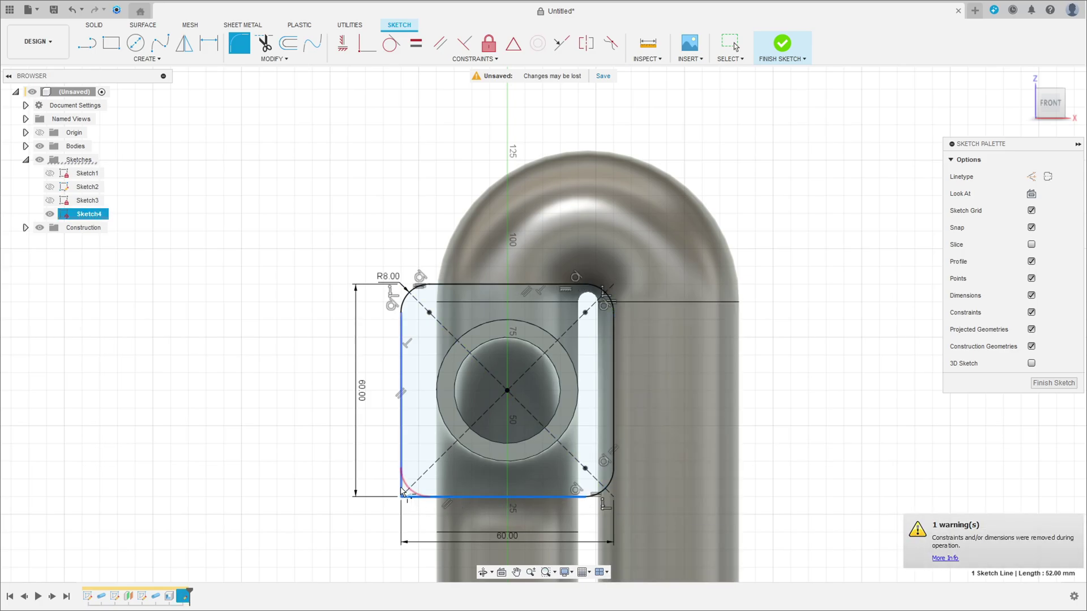
click(402, 461)
key(Return)
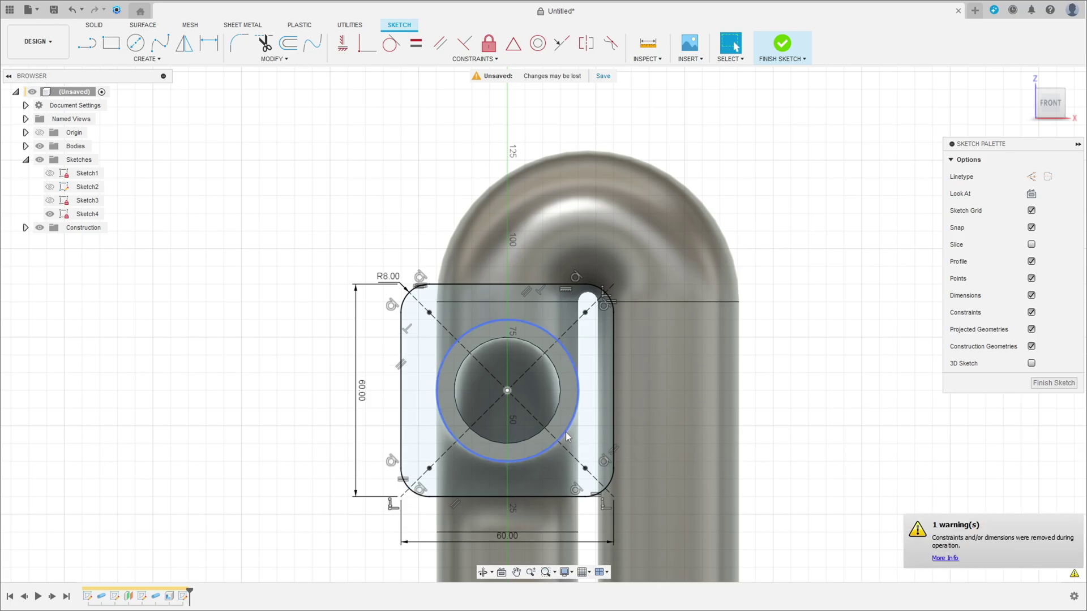
key(Escape)
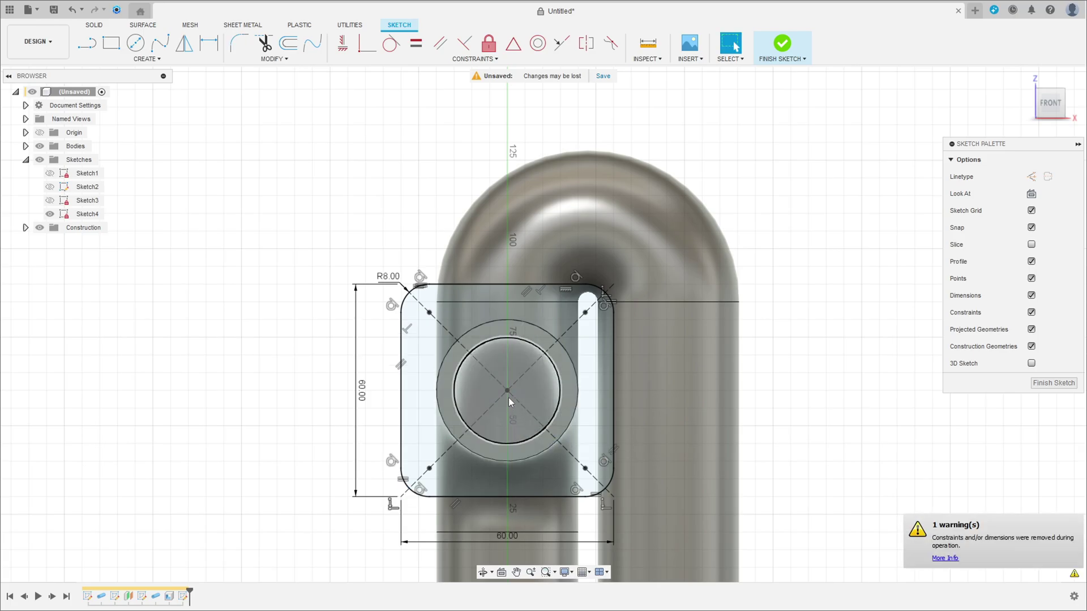
Step: Place four 8 mm diameter circles on the square's corner construction points
click(136, 44)
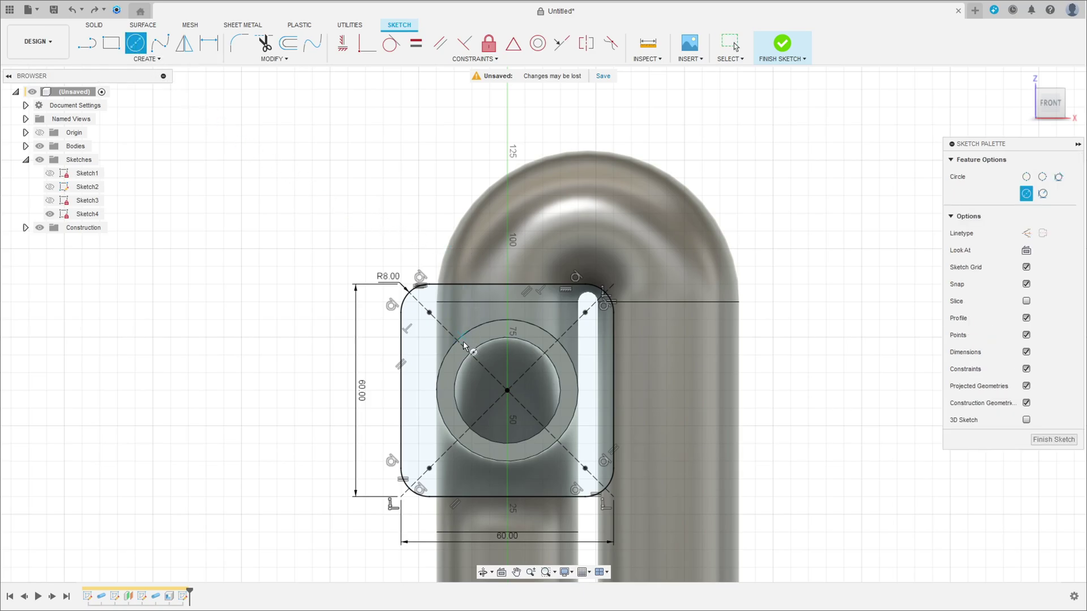
click(428, 312)
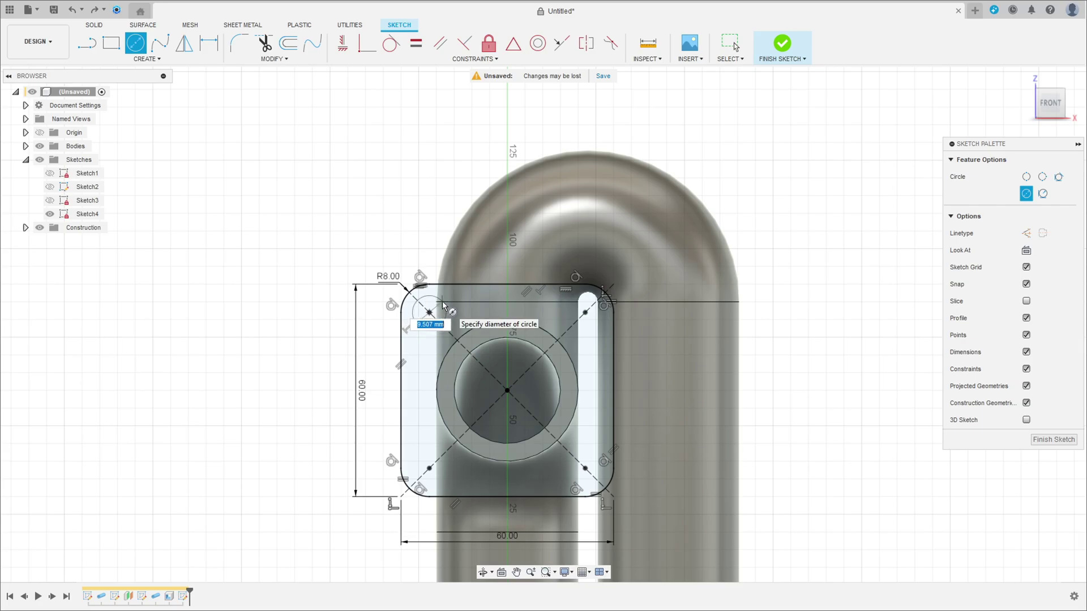
text(8)
key(Return)
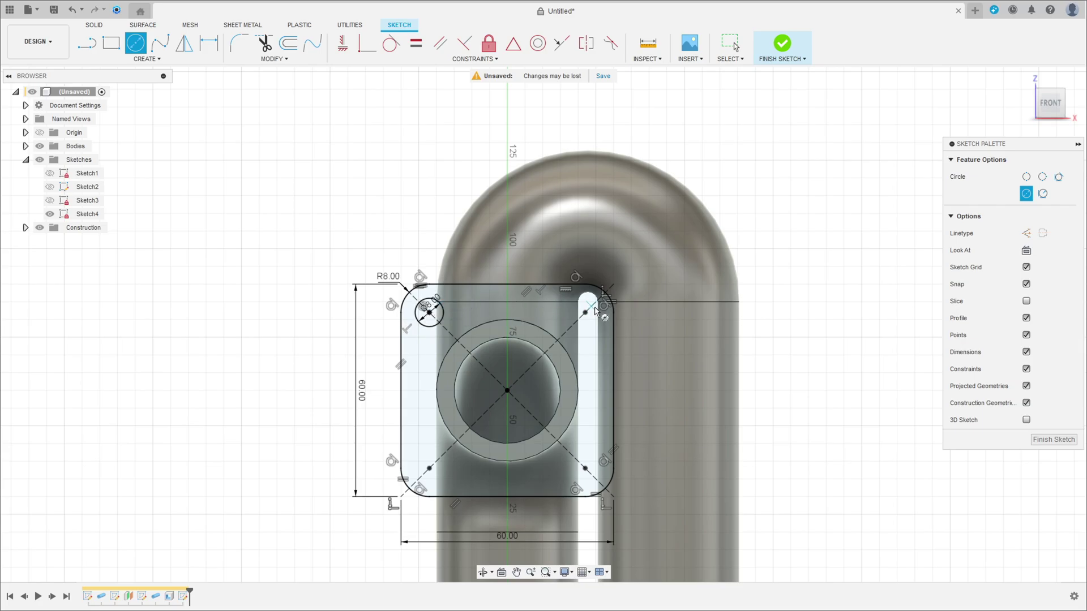
click(585, 313)
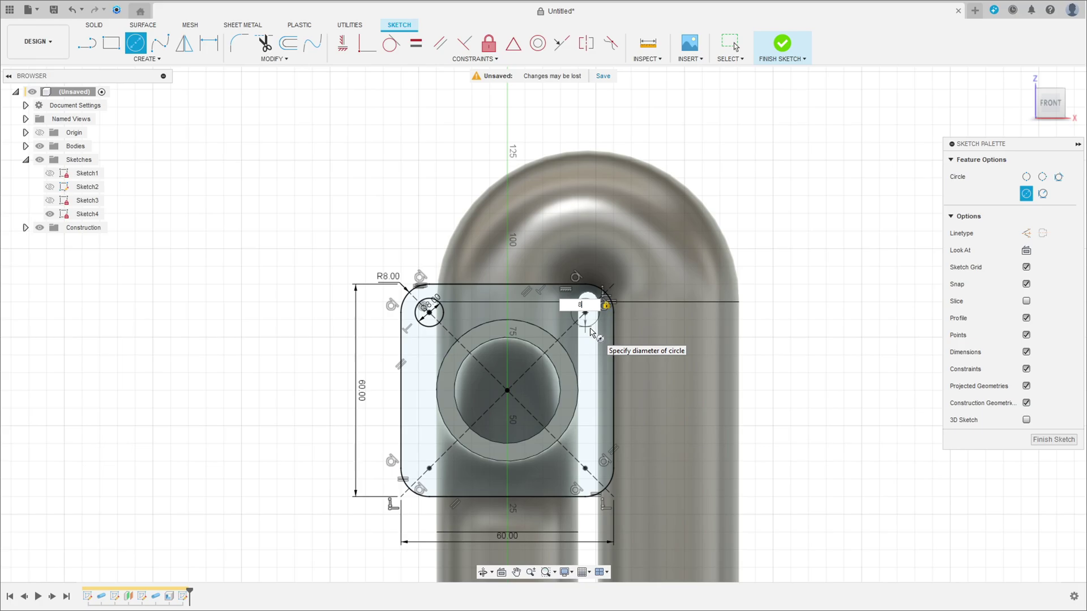
text(8)
key(Return)
click(586, 469)
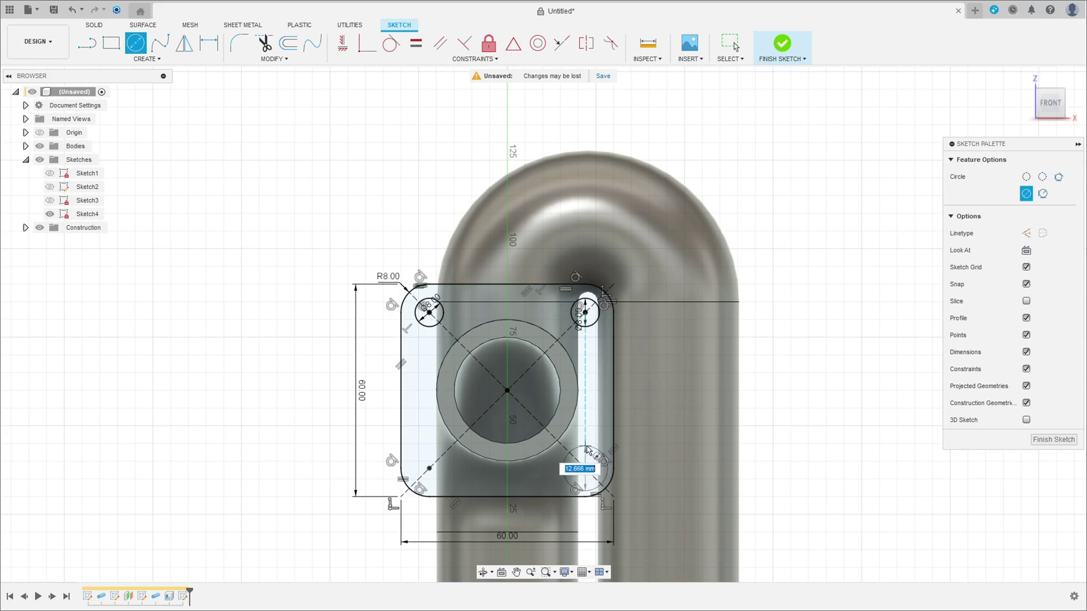
text(8)
key(Return)
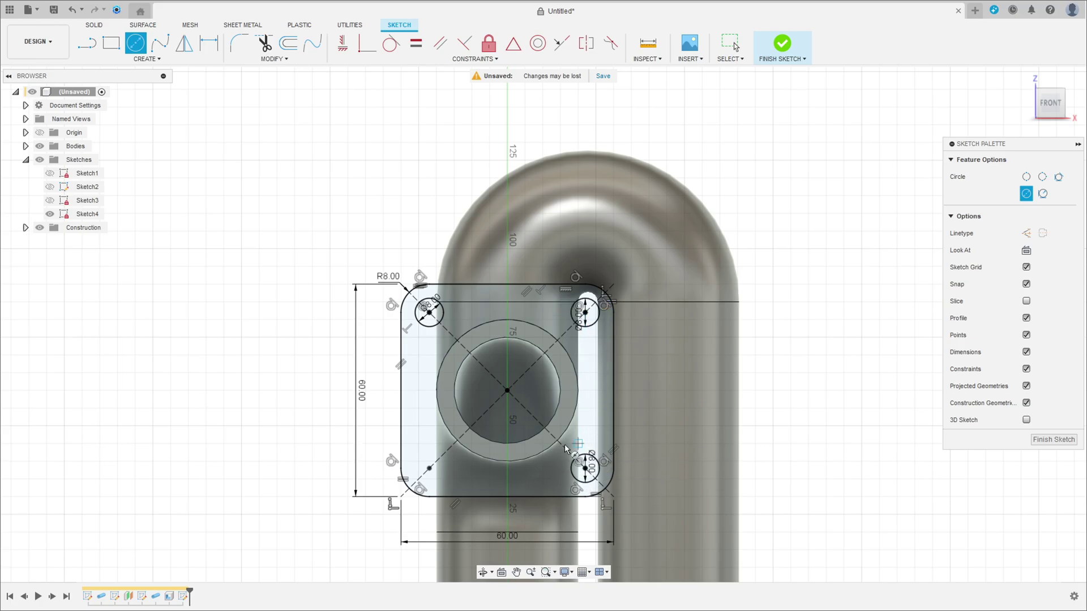
click(428, 469)
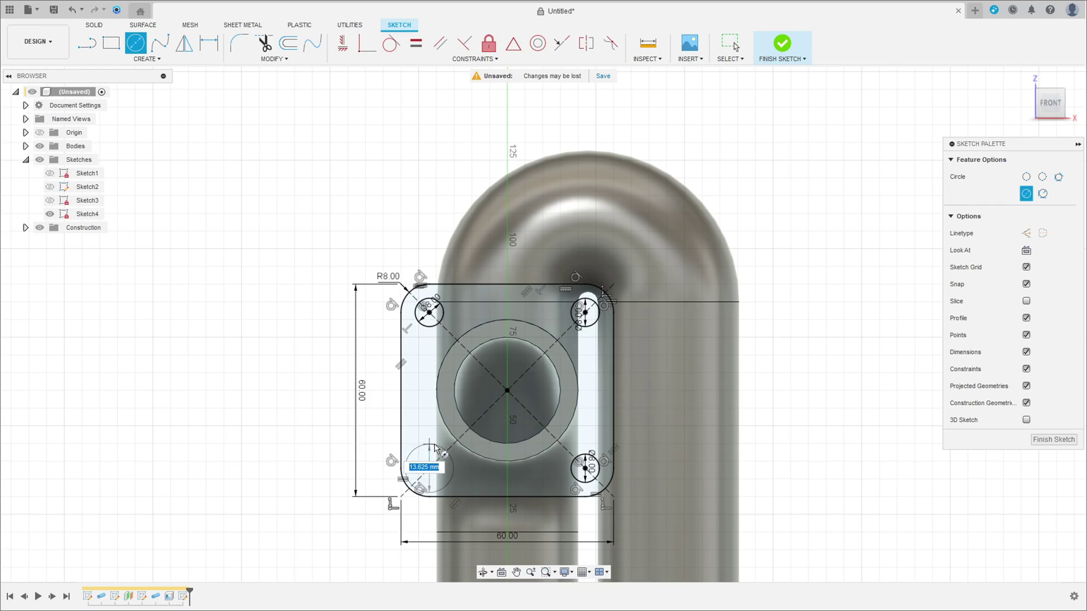
text(8)
key(Return)
key(Escape)
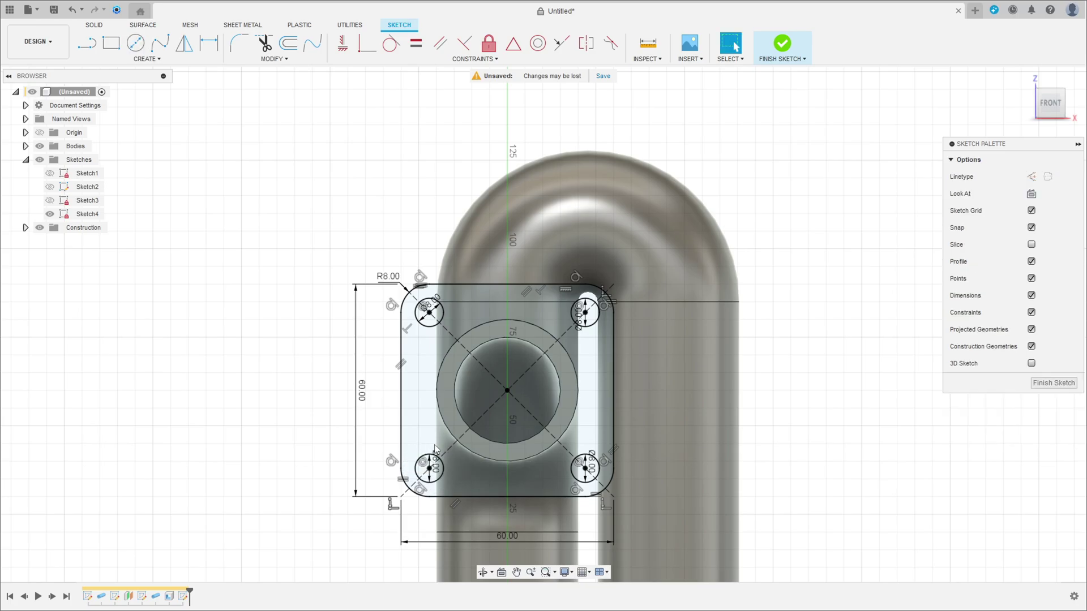
shift+middle_drag(786, 429, 775, 424)
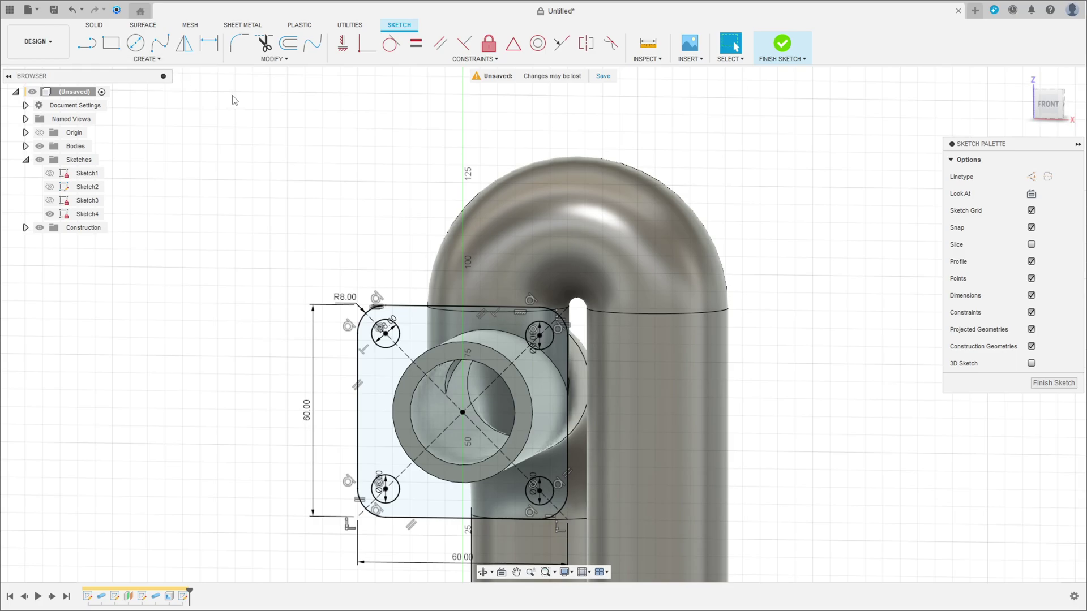
Step: Project the pipe's ring face into the flange sketch and finish the sketch
click(164, 59)
mouse_move(134, 231)
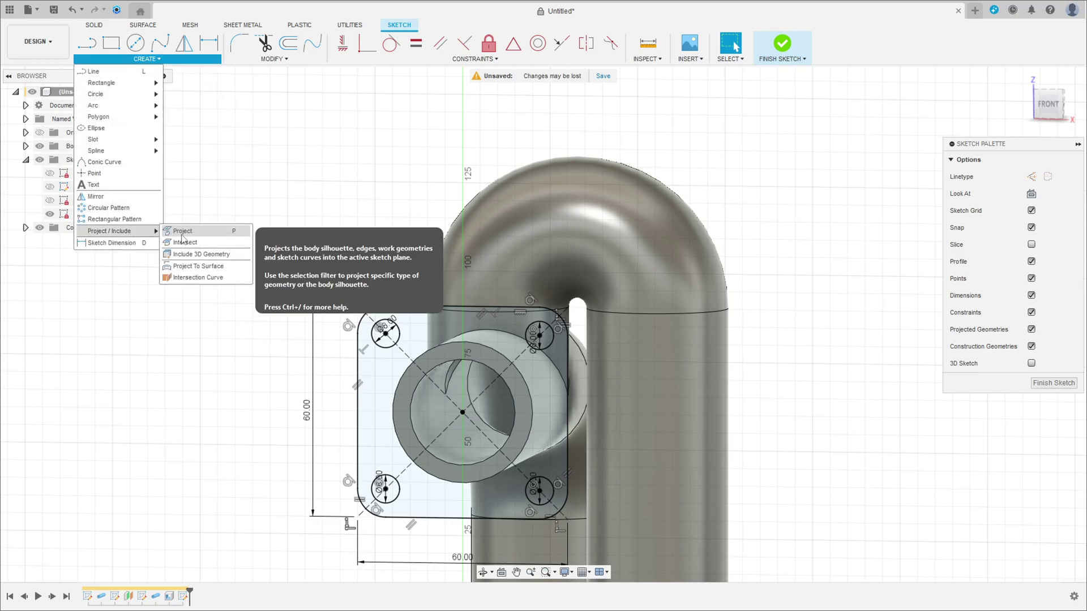
click(181, 231)
click(453, 351)
click(876, 214)
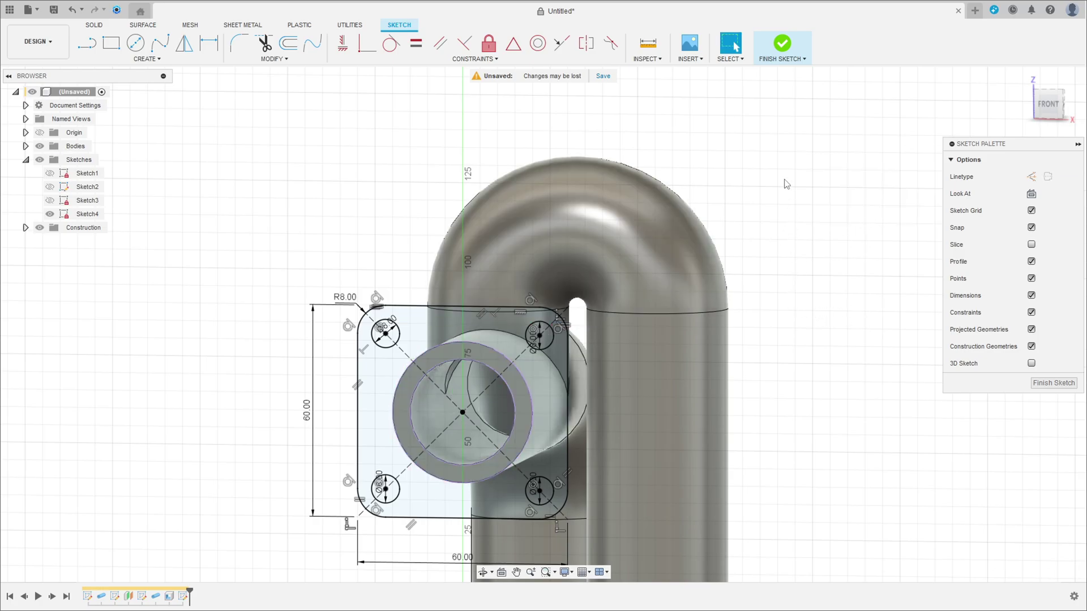
click(782, 44)
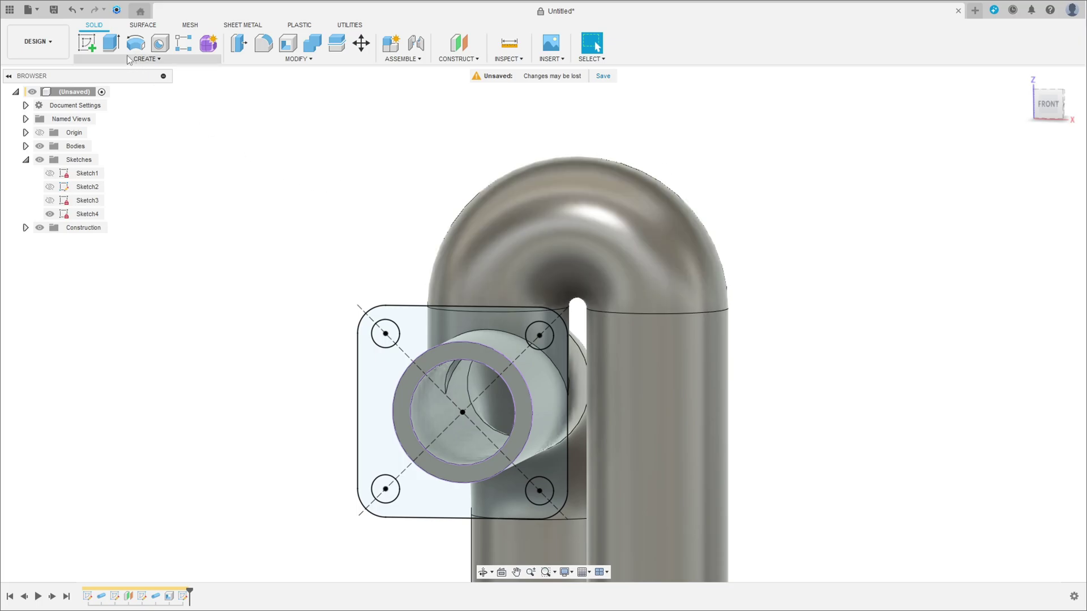
Step: Extrude the flange plate profile one side, starting from a negative offset
click(112, 47)
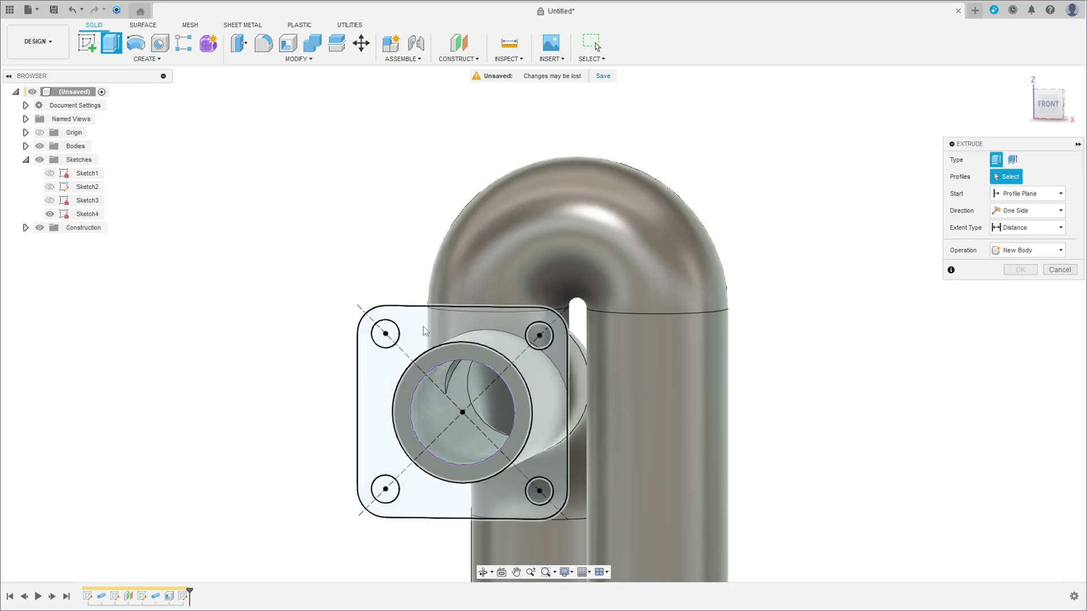
click(445, 336)
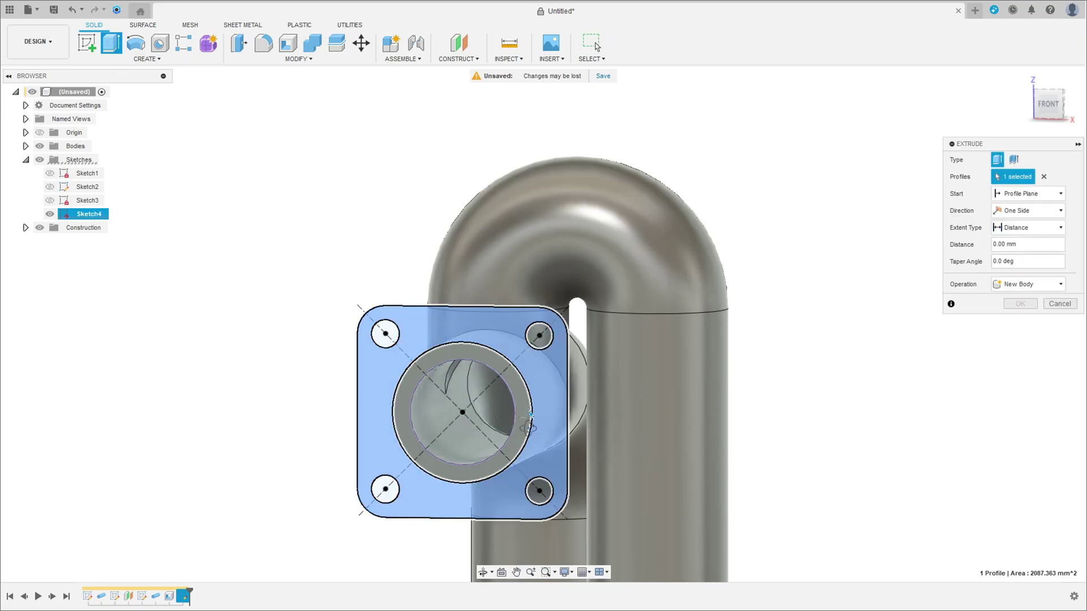
shift+middle_drag(478, 396, 479, 451)
mouse_move(433, 463)
mouse_down()
mouse_move(368, 487)
mouse_move(358, 505)
mouse_move(433, 463)
mouse_up()
click(1034, 194)
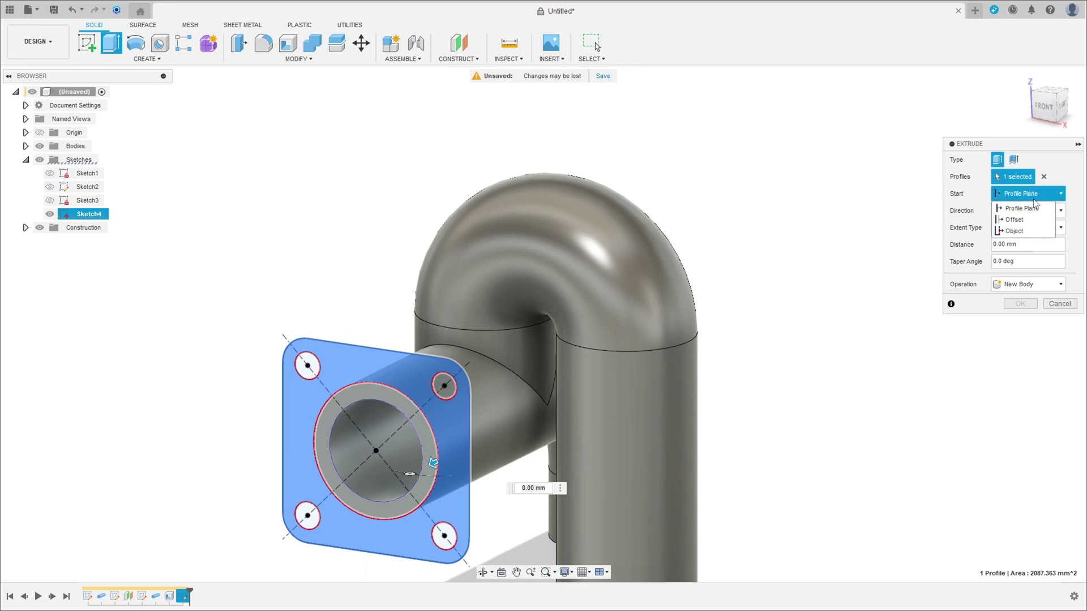
click(1025, 220)
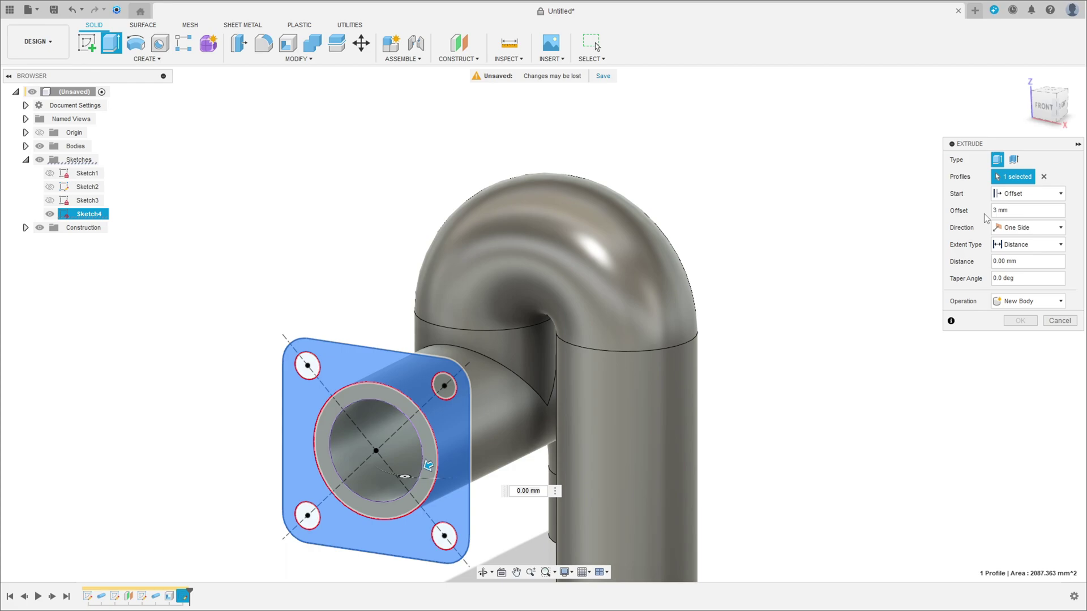
click(1022, 227)
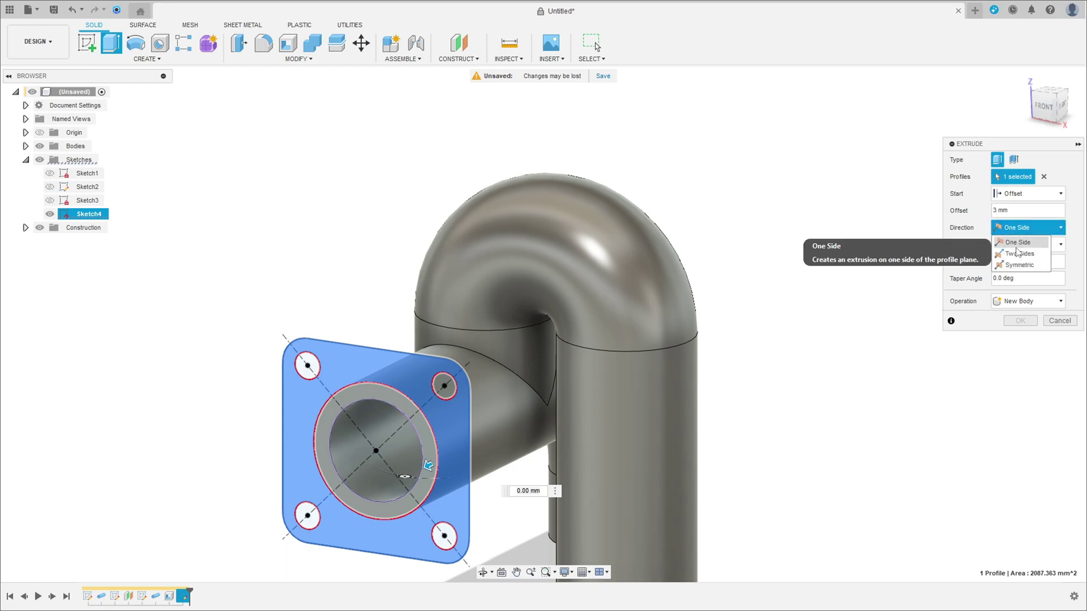
click(1013, 242)
click(994, 211)
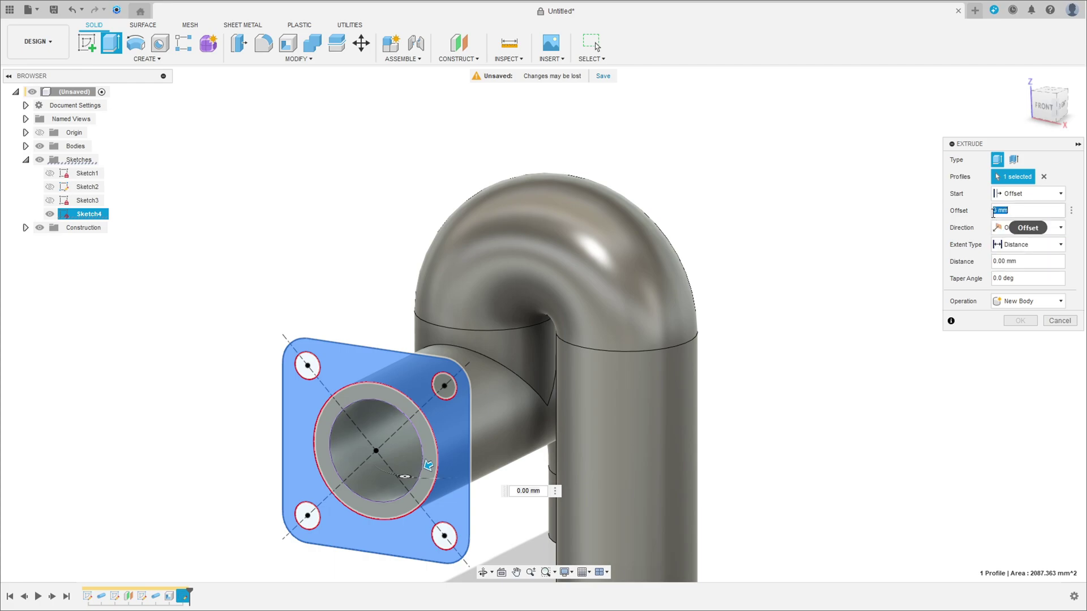
text(-)
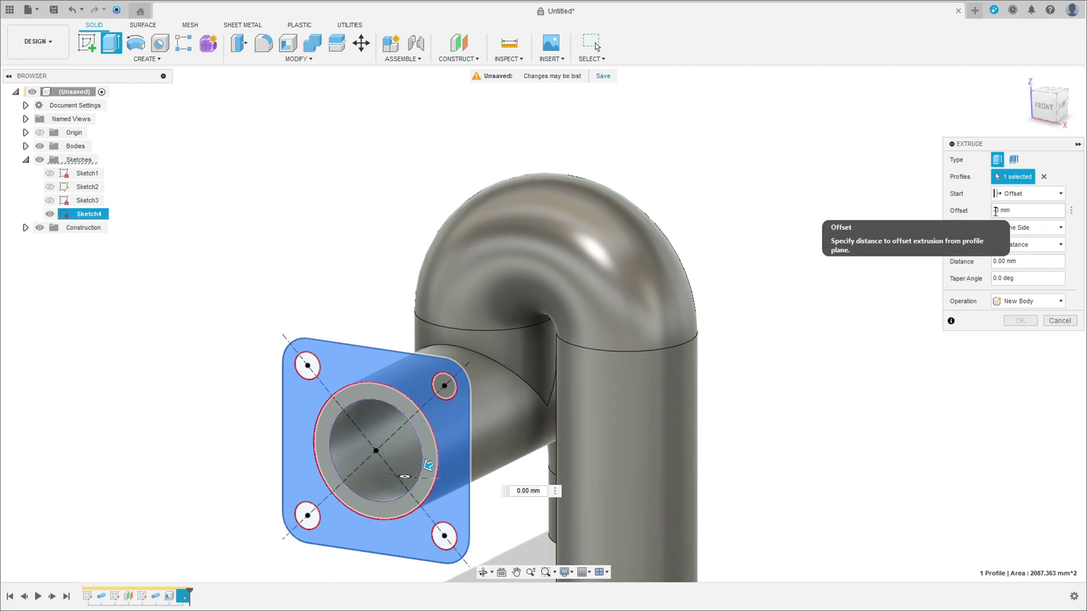
key(Return)
Step: Set the flange extrusion to offset -3 mm and distance -11 mm, joined to the pipe
shift+middle_drag(759, 342, 645, 340)
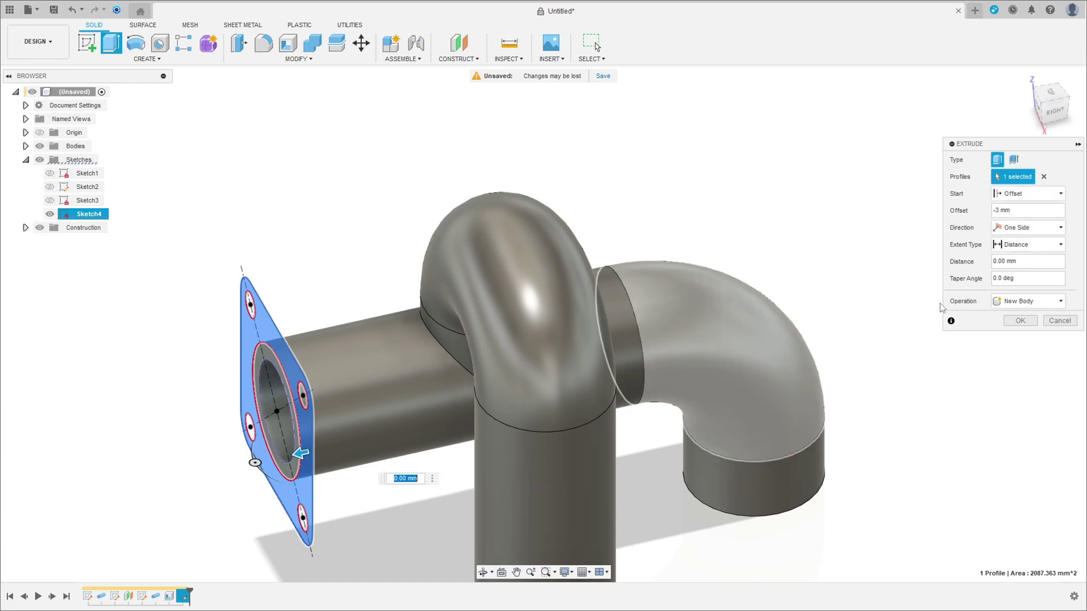
click(1005, 261)
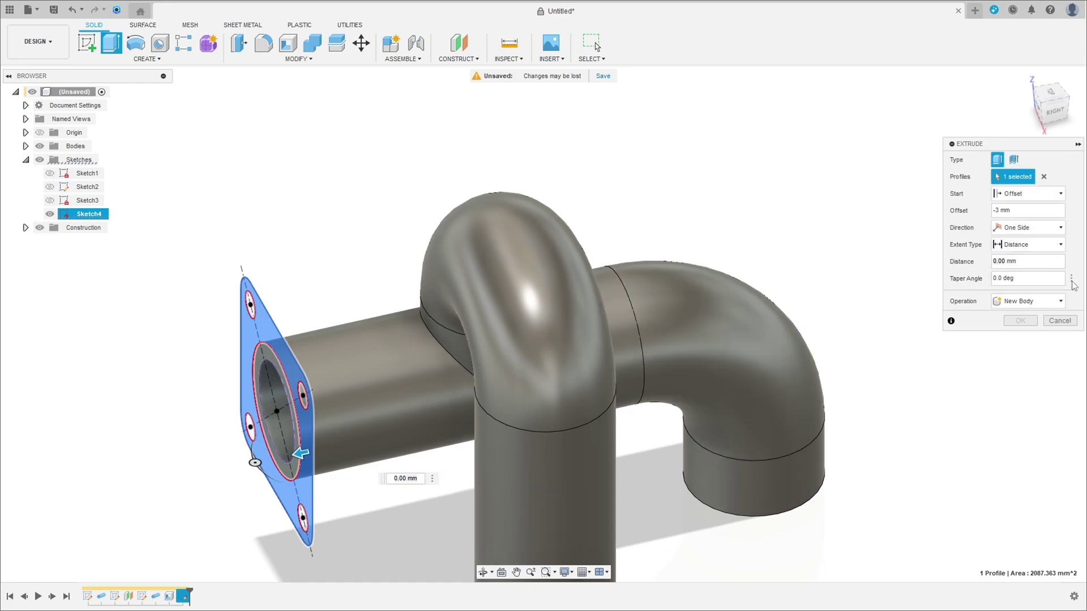
double_click(999, 261)
text(11)
click(996, 209)
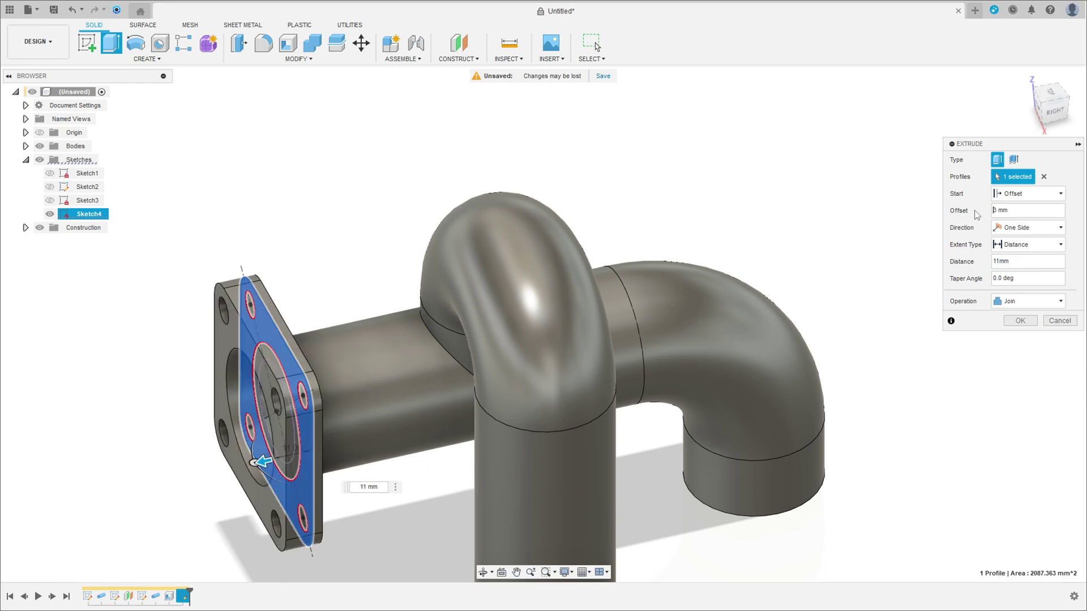
key(Tab)
shift+middle_drag(462, 423, 651, 385)
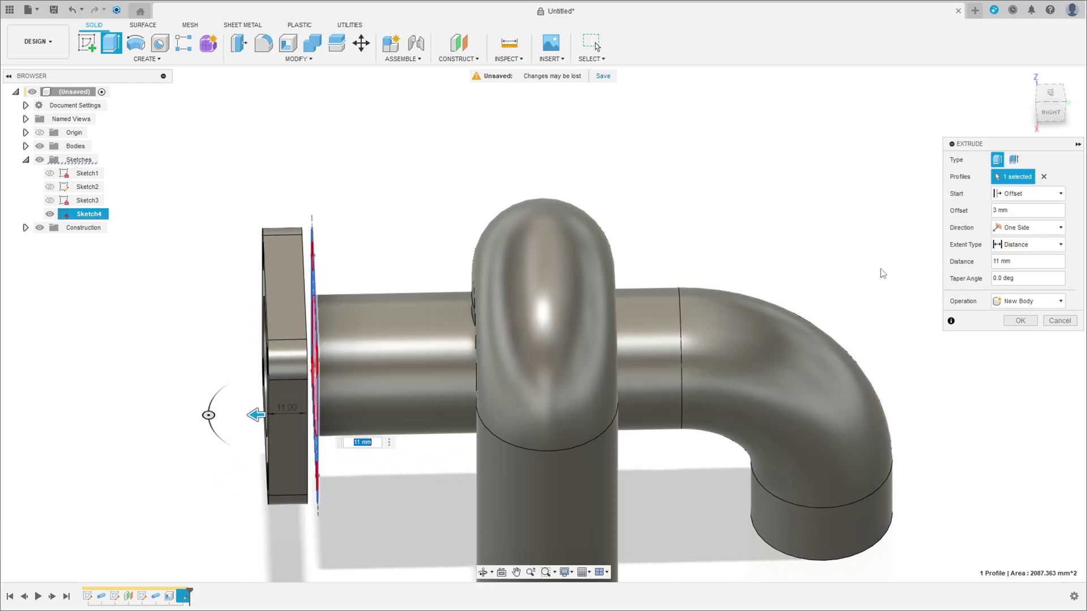
click(993, 211)
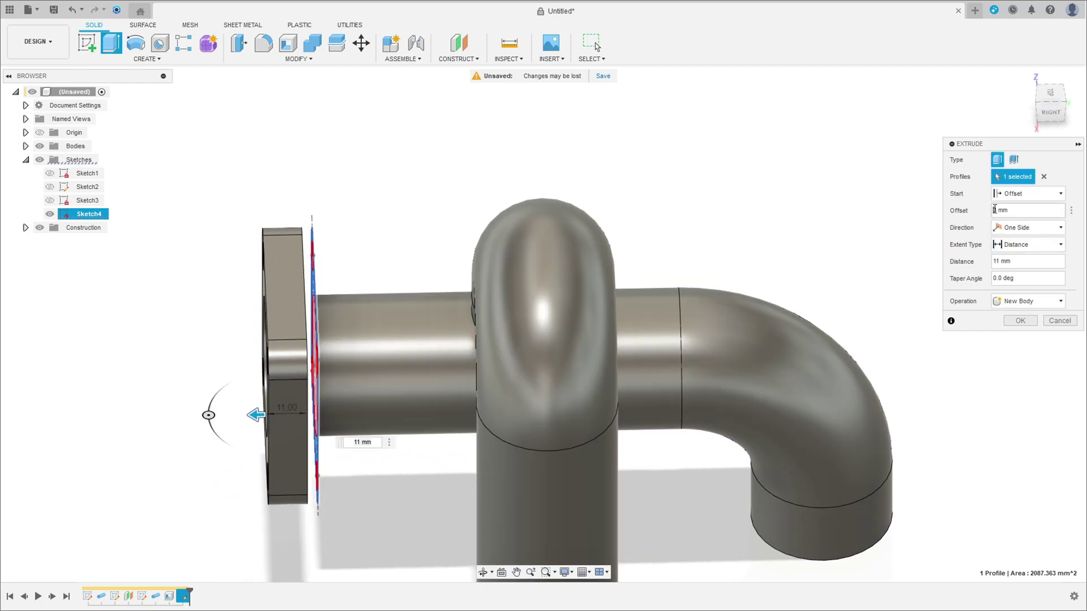
text(-)
click(994, 261)
text(-)
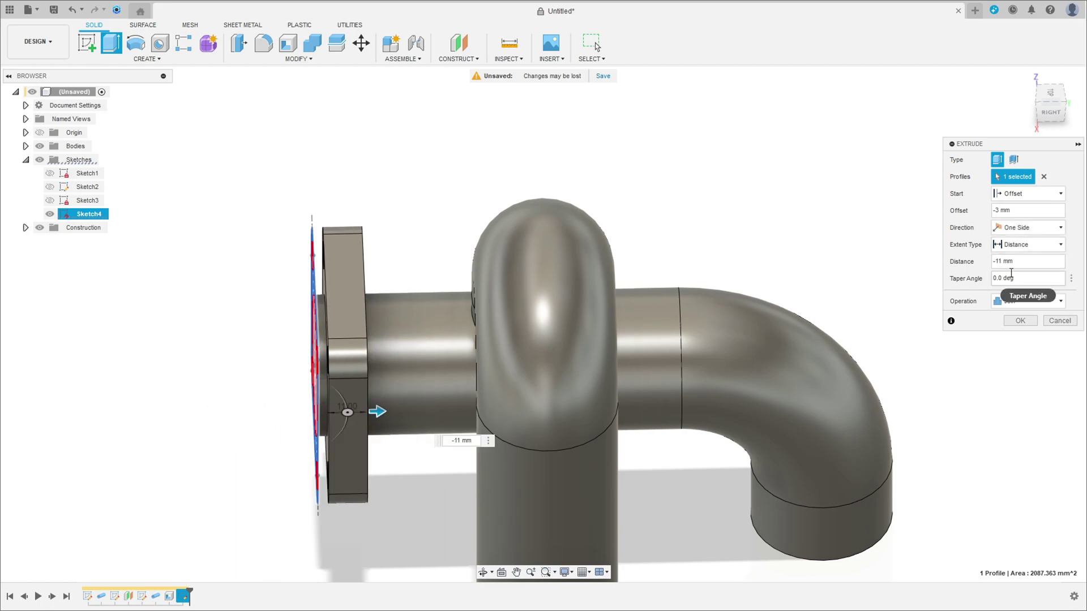
shift+middle_drag(884, 275, 897, 273)
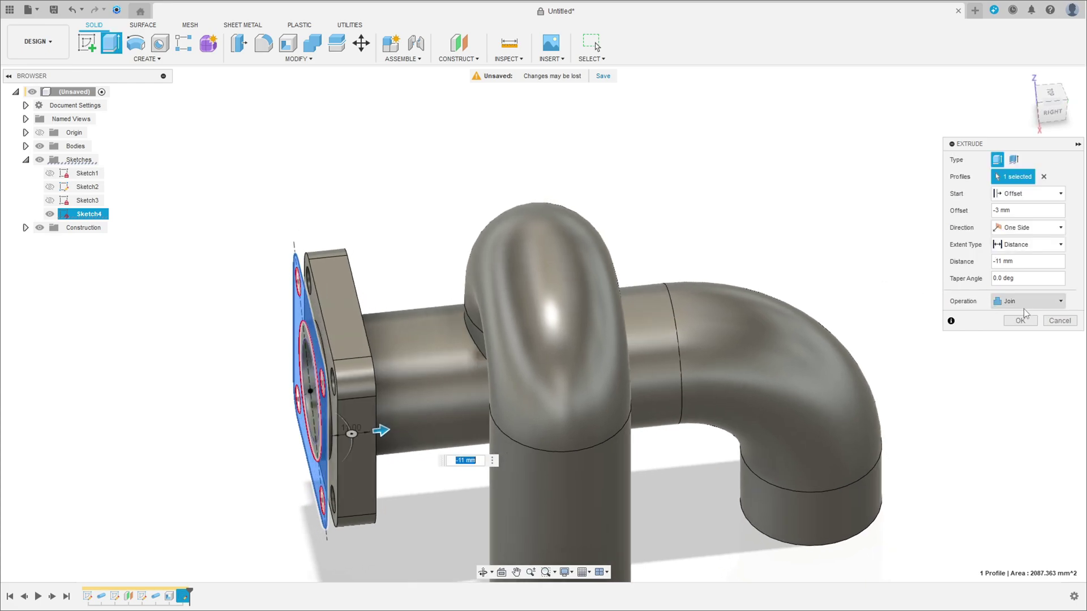
click(1020, 321)
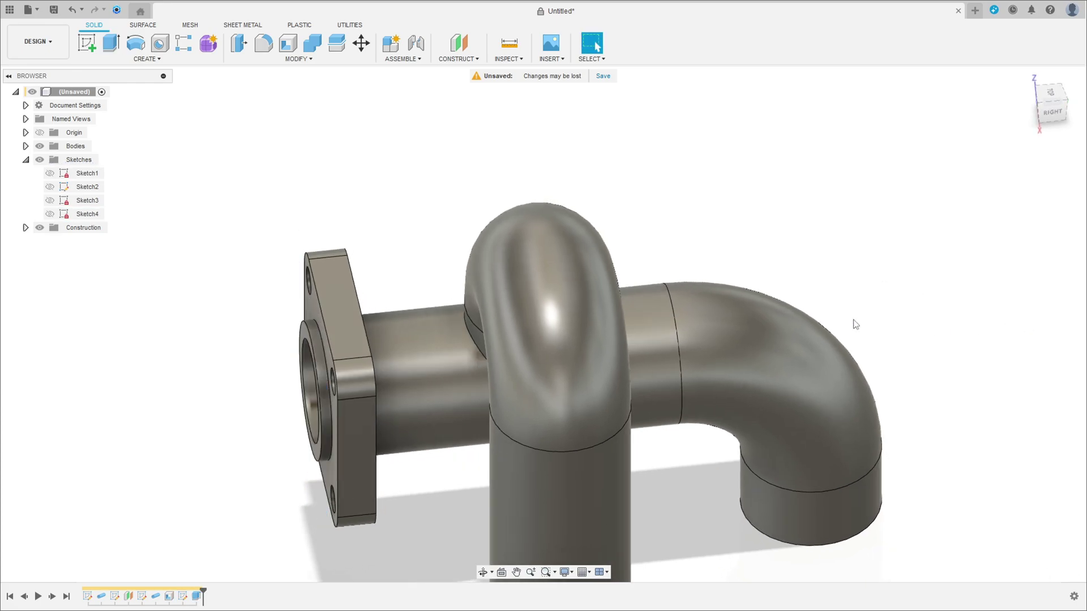
Step: Select the flange's inner bore edge for a 2 mm fillet
shift+middle_drag(510, 280, 572, 237)
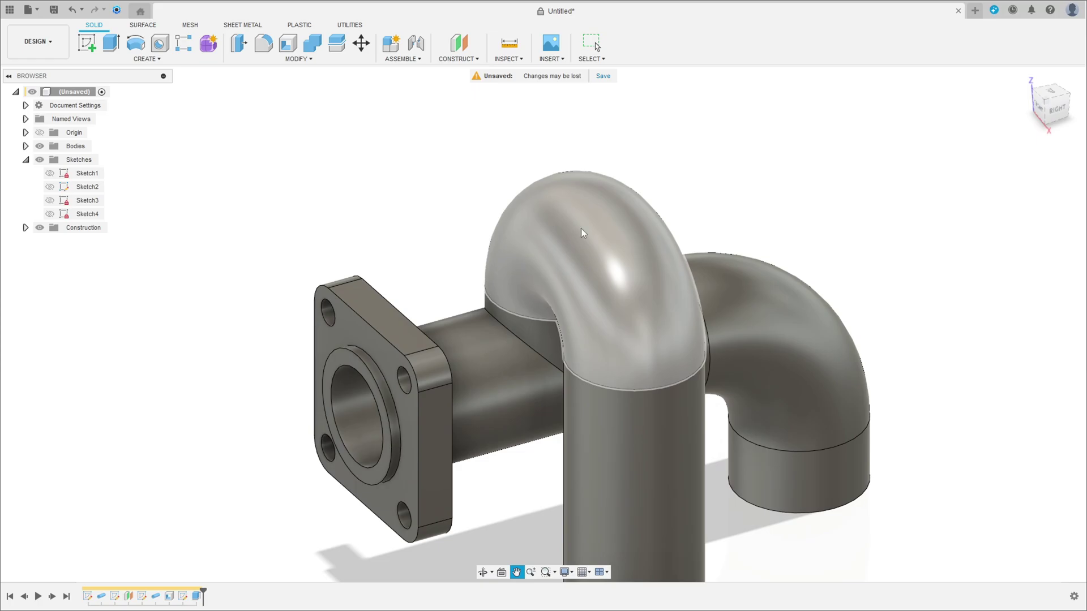
click(270, 48)
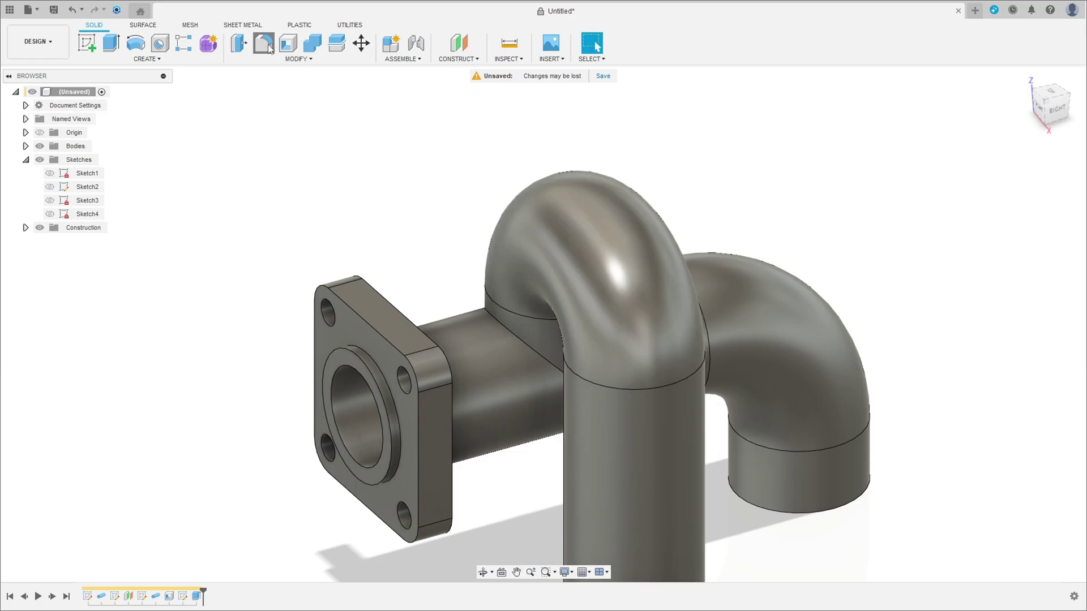
scroll(387, 395, up, 3)
click(386, 375)
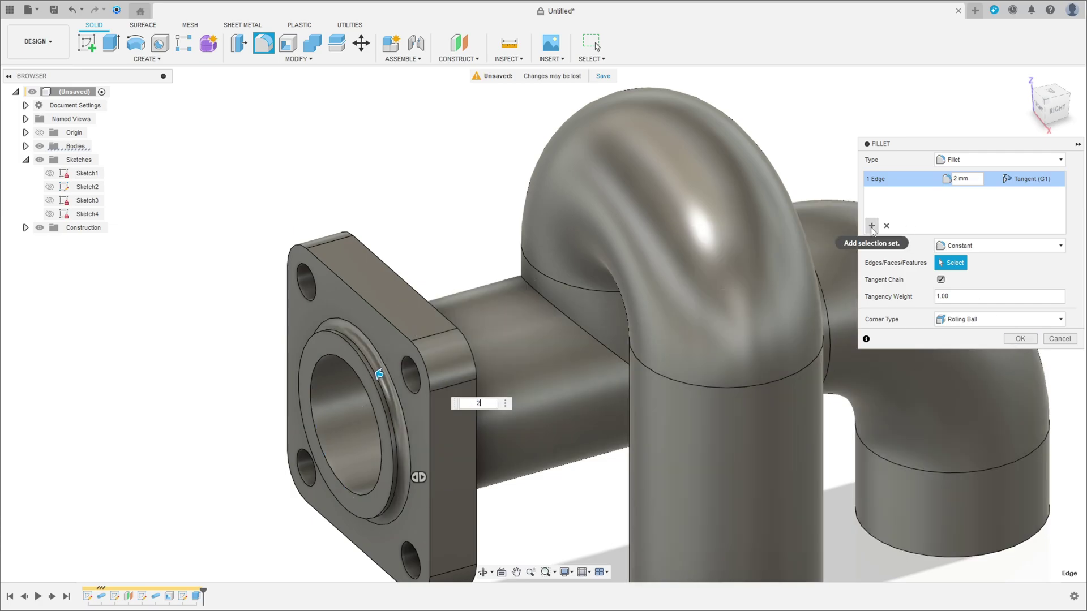
Step: Add the flange-to-pipe edge as a 5 mm fillet and apply both fillets
shift+middle_drag(693, 300, 562, 280)
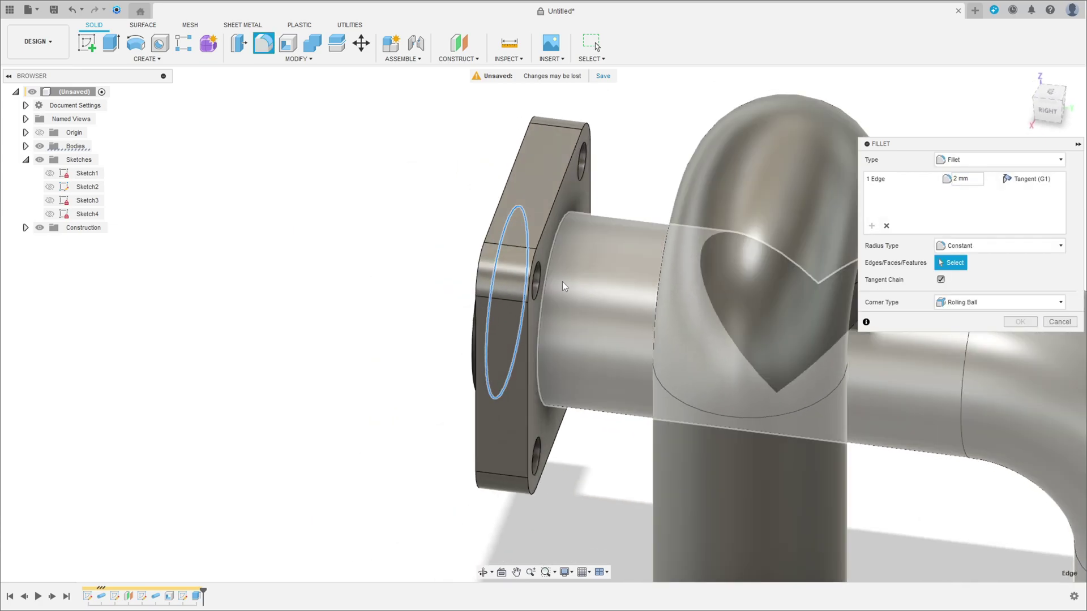
click(549, 270)
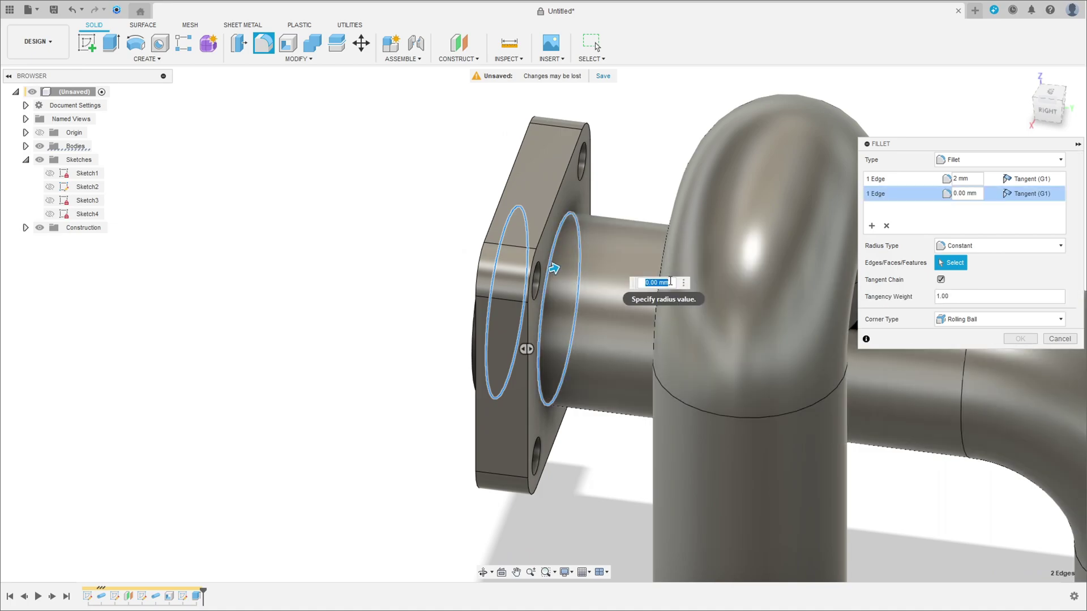
text(5)
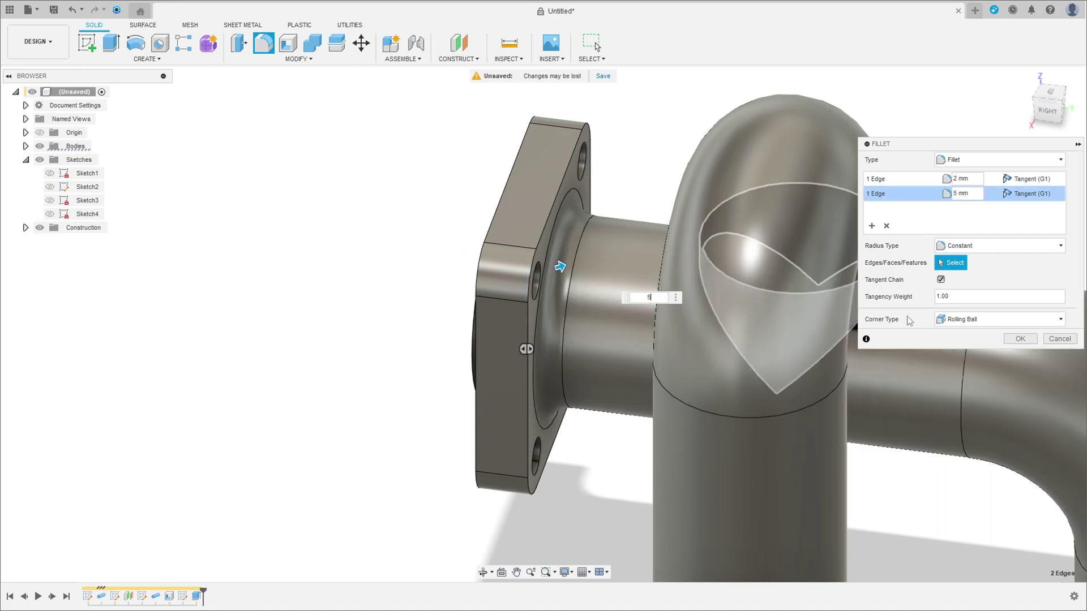
click(1019, 338)
shift+middle_drag(628, 337, 956, 359)
shift+middle_drag(966, 403, 939, 401)
Step: Fillet both tee intersection edges between the vertical and horizontal pipes at 5 mm
key(F6)
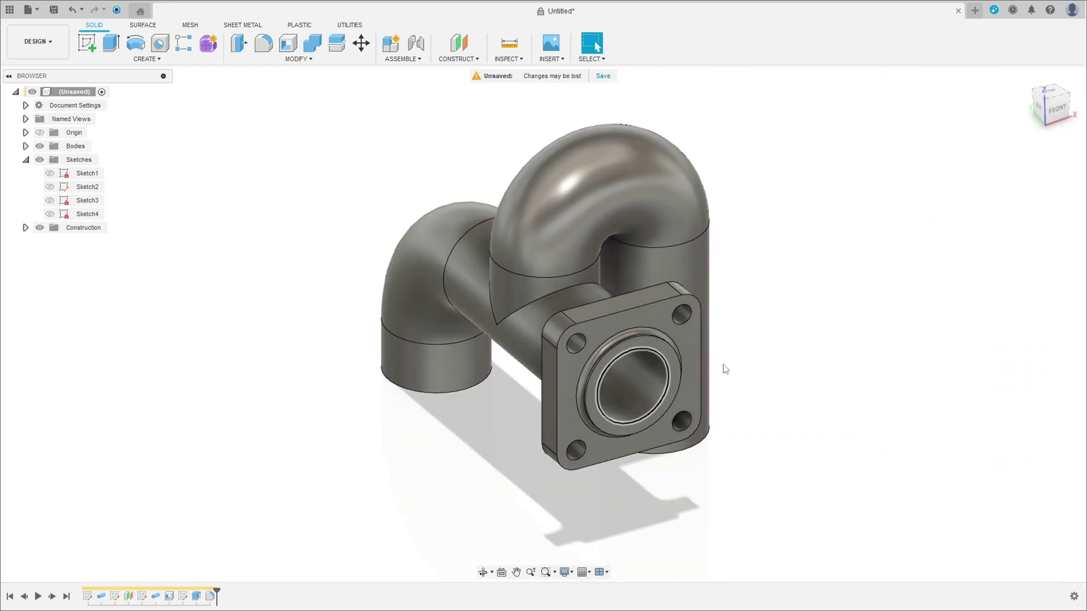
shift+middle_drag(725, 369, 630, 362)
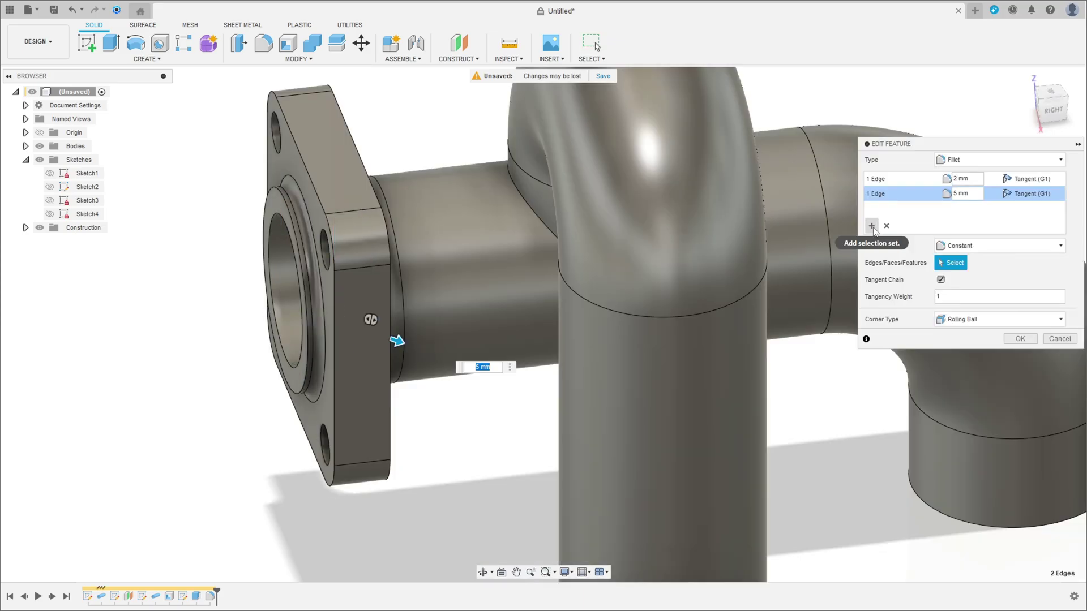
click(532, 273)
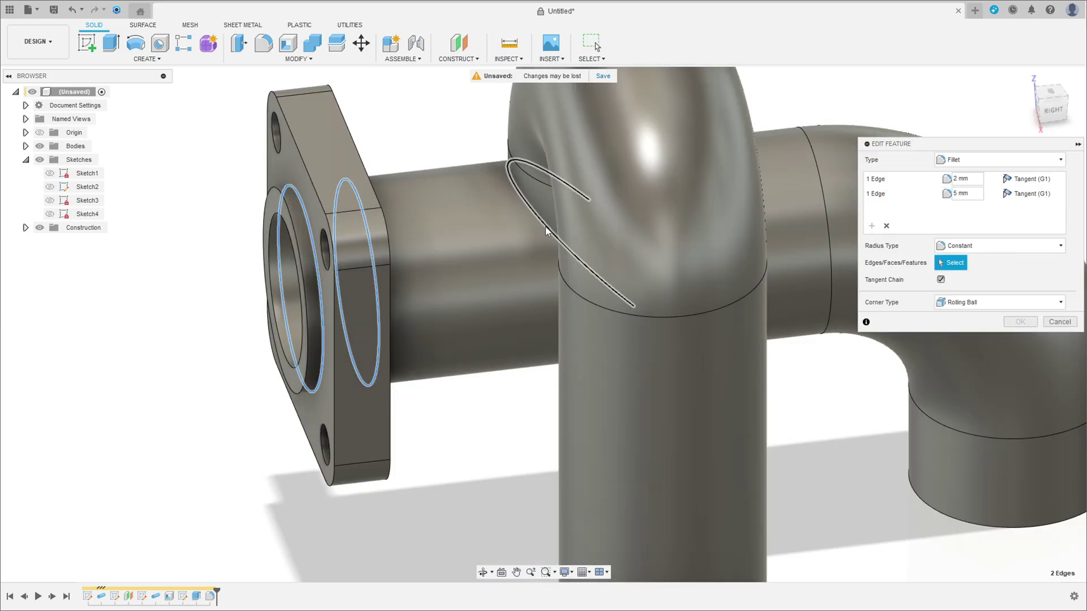
click(546, 226)
shift+middle_drag(817, 266, 749, 233)
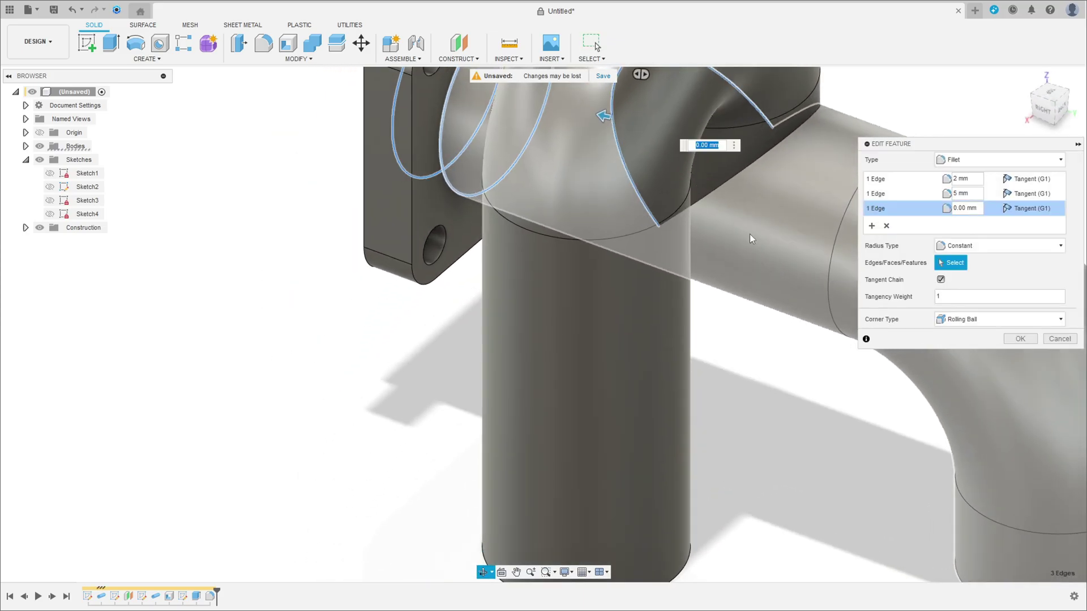
click(734, 177)
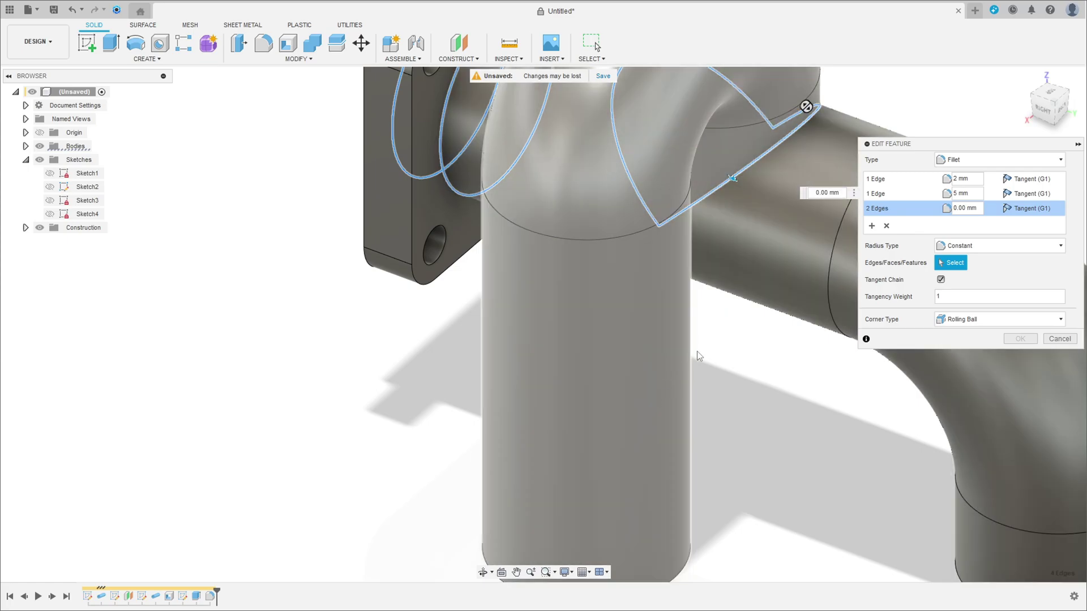
scroll(697, 351, down, 5)
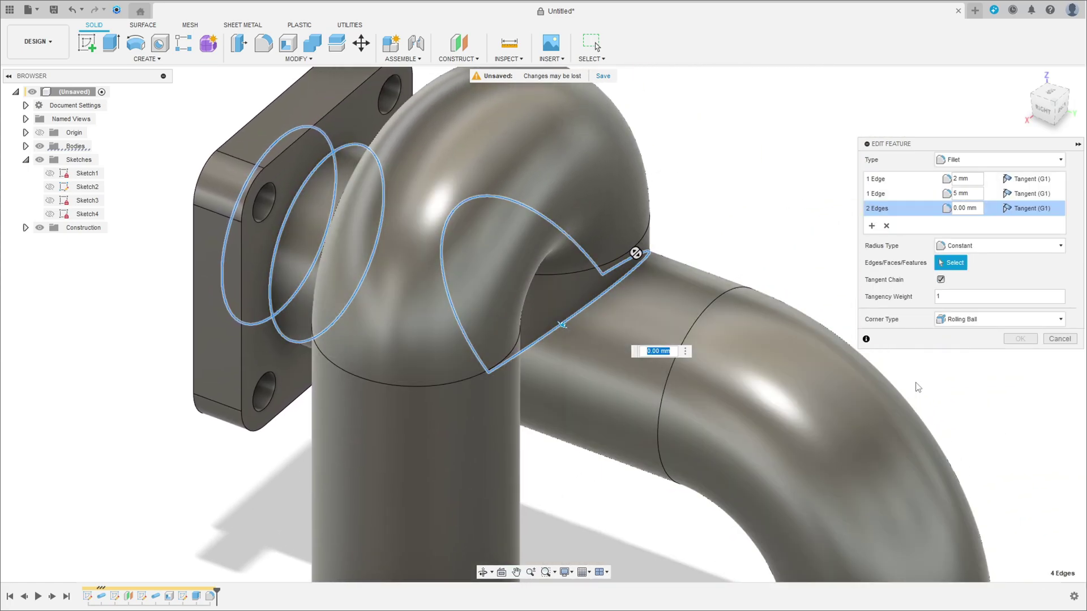
shift+middle_drag(857, 370, 844, 343)
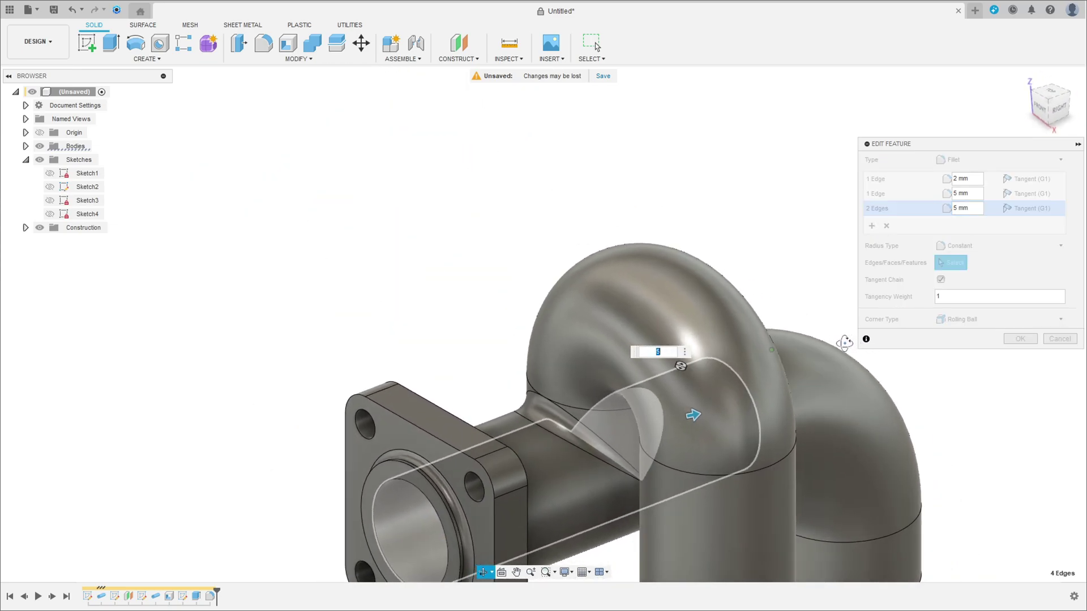
click(1020, 338)
Step: Pan and orbit the view to show the flange face
scroll(689, 483, down, 3)
middle_drag(688, 484, 691, 296)
scroll(665, 321, up, 3)
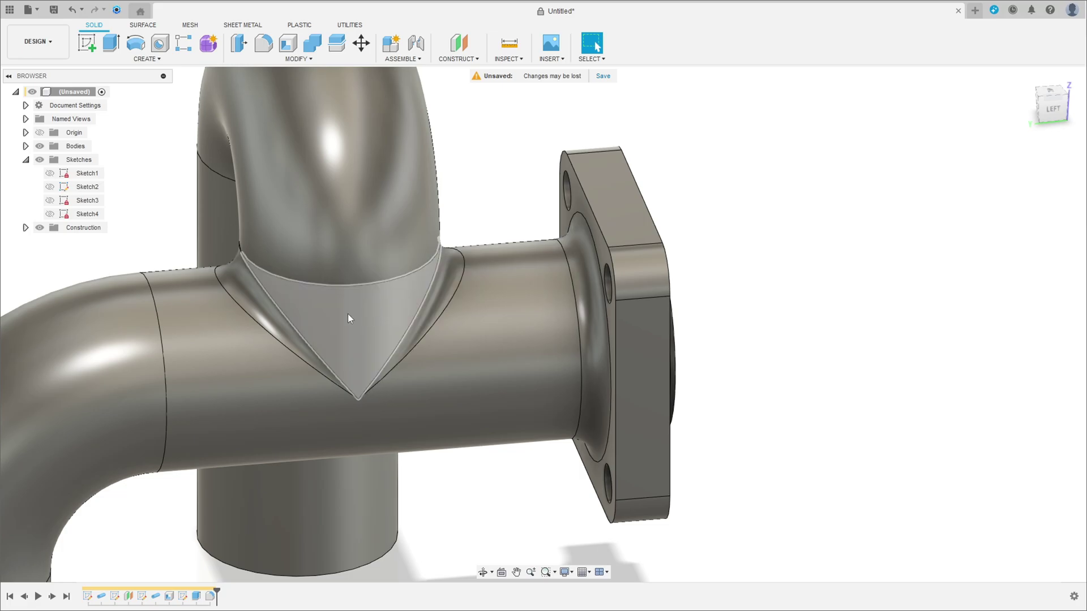
scroll(770, 347, down, 5)
shift+middle_drag(770, 347, 672, 369)
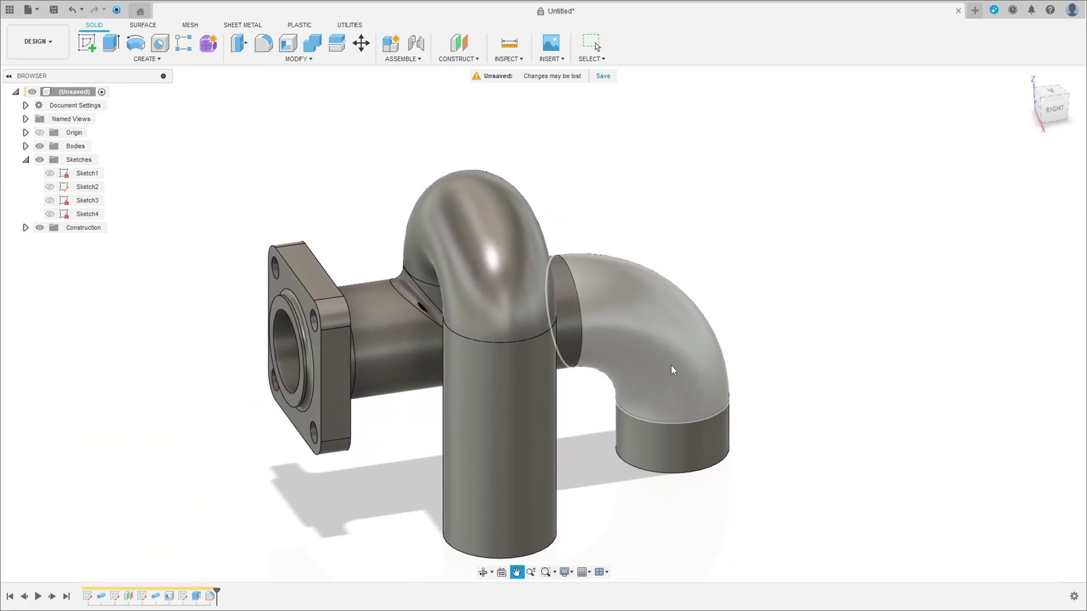
key(Escape)
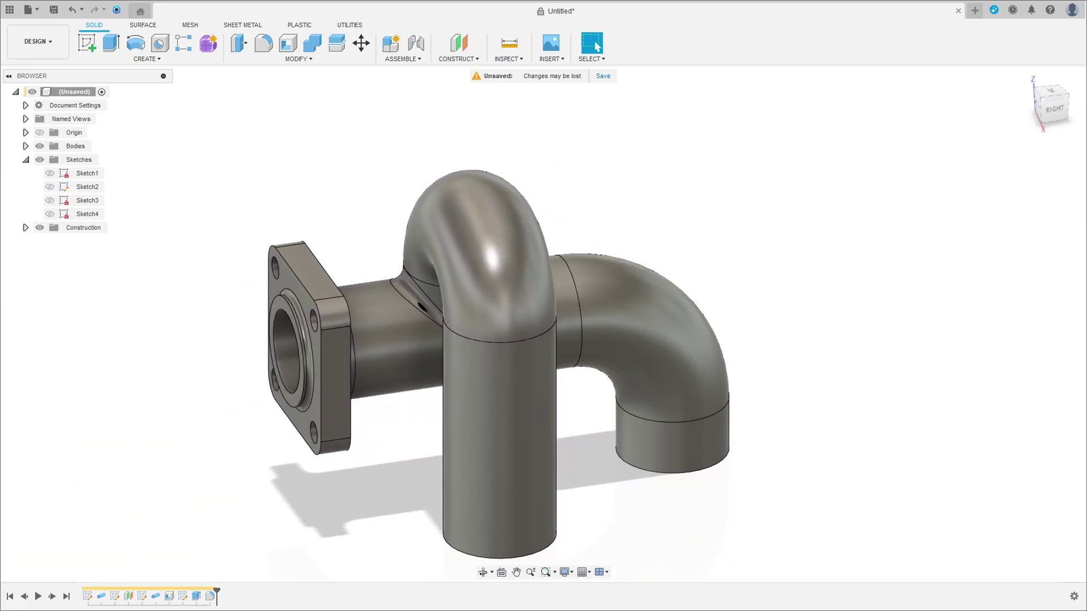
Step: On a new origin-plane sketch, draw concentric Ø105 and Ø91 circles at the pipe base
click(88, 43)
click(699, 448)
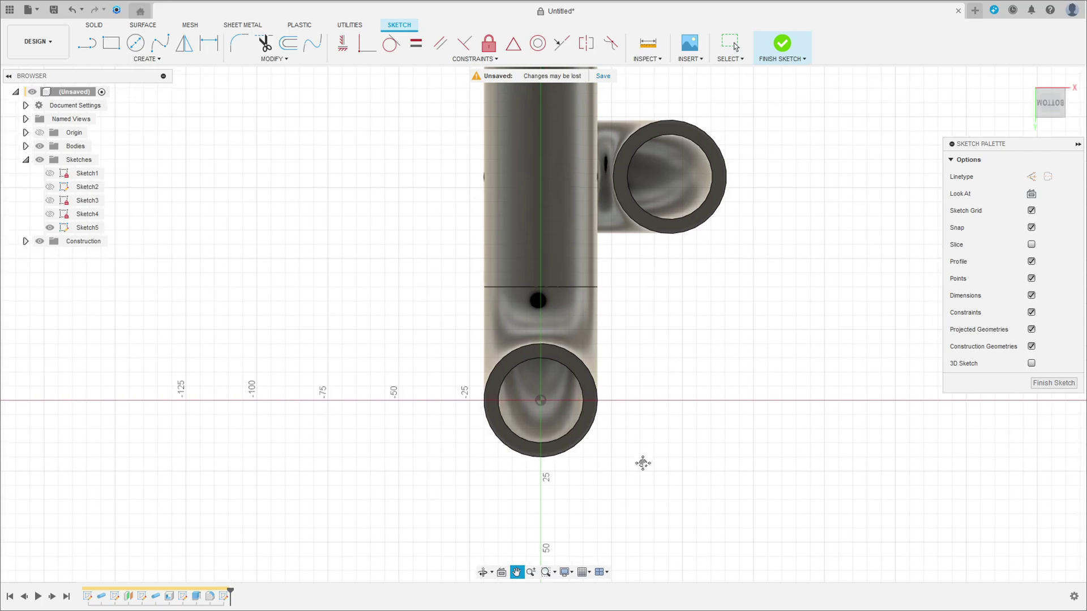
click(148, 47)
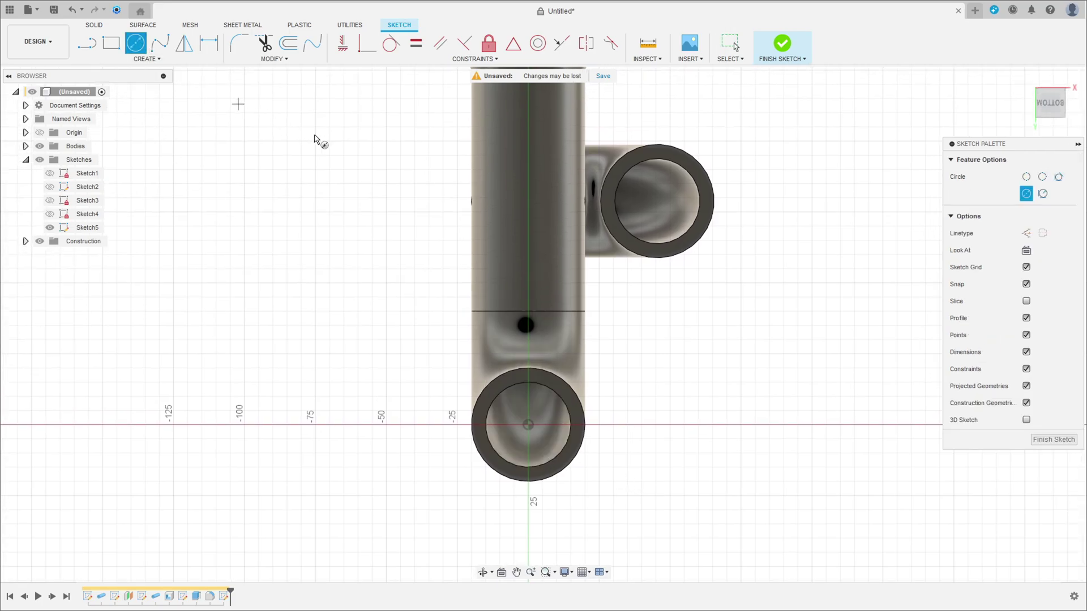
click(528, 425)
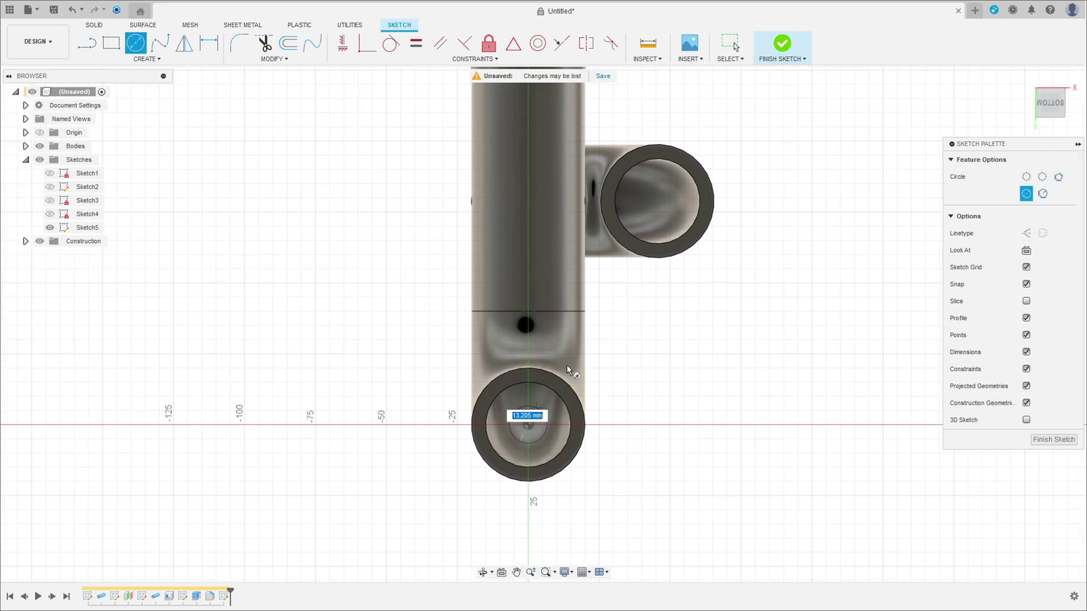
text(10)
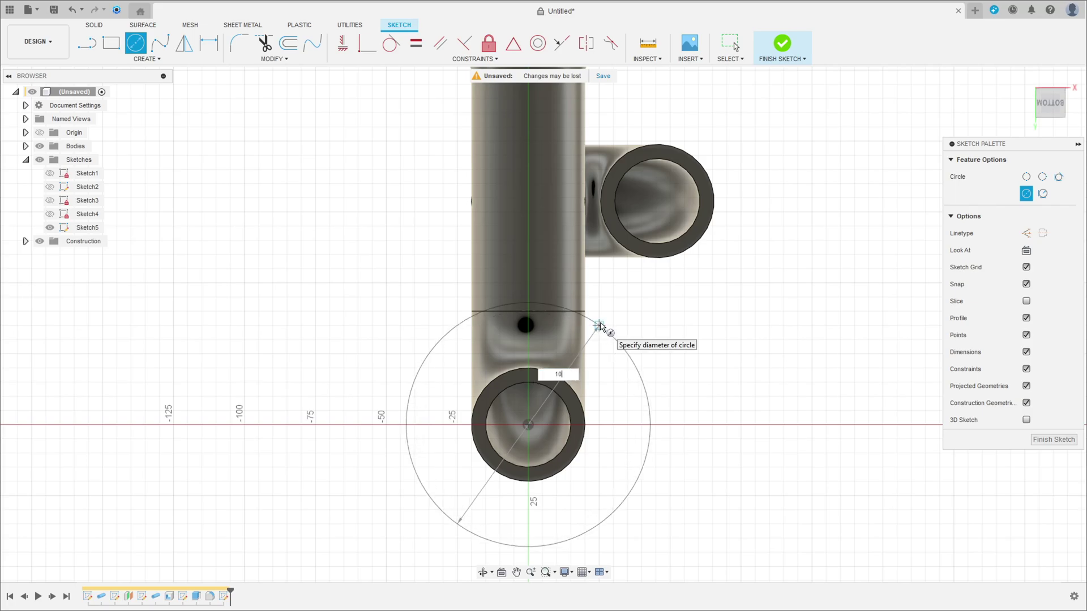
text(5)
key(Return)
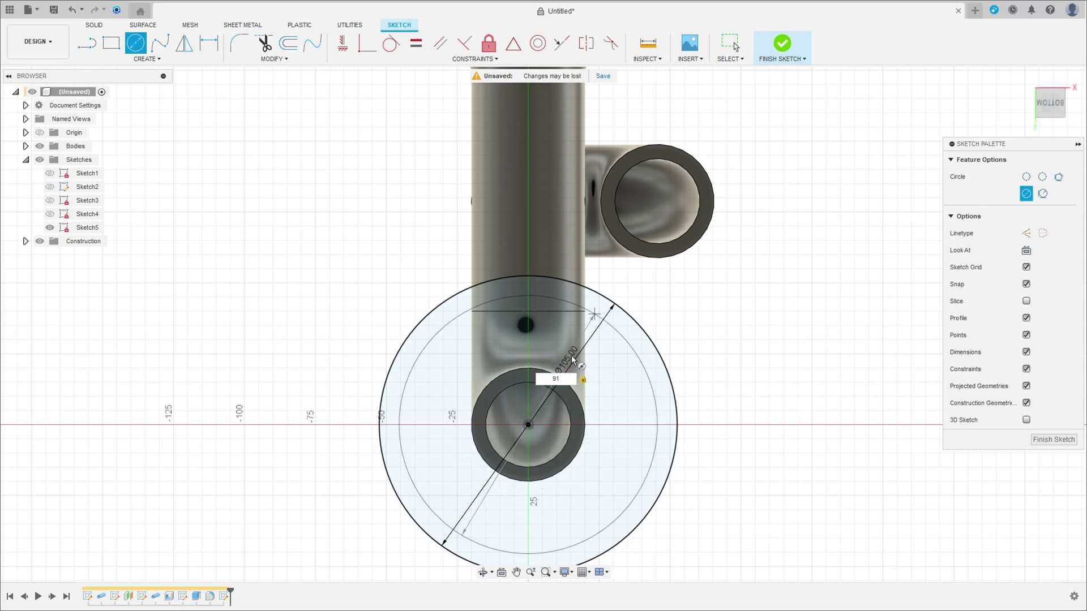
key(Return)
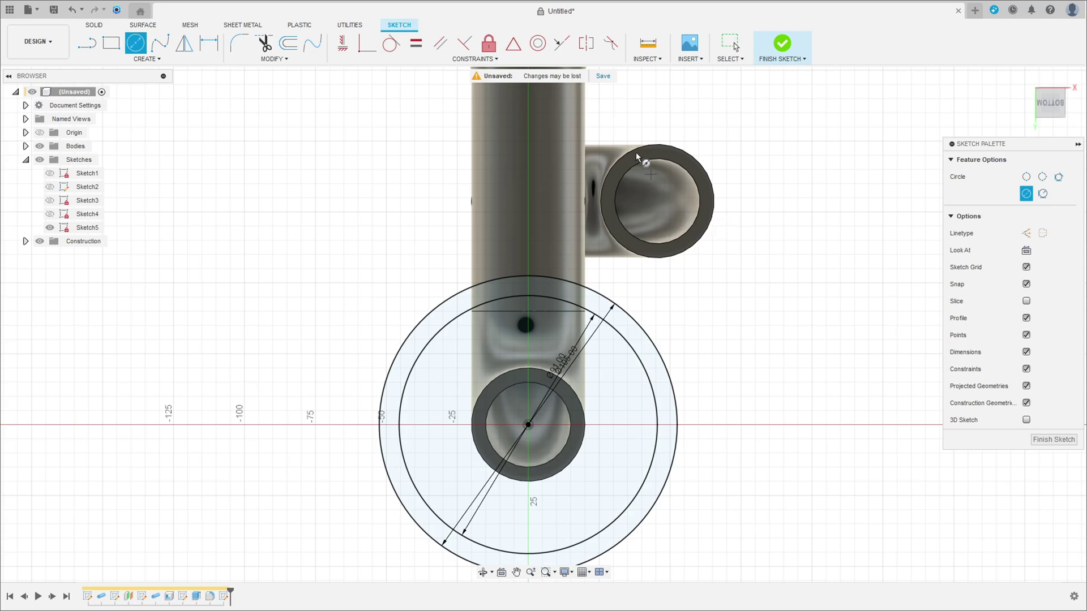
key(Escape)
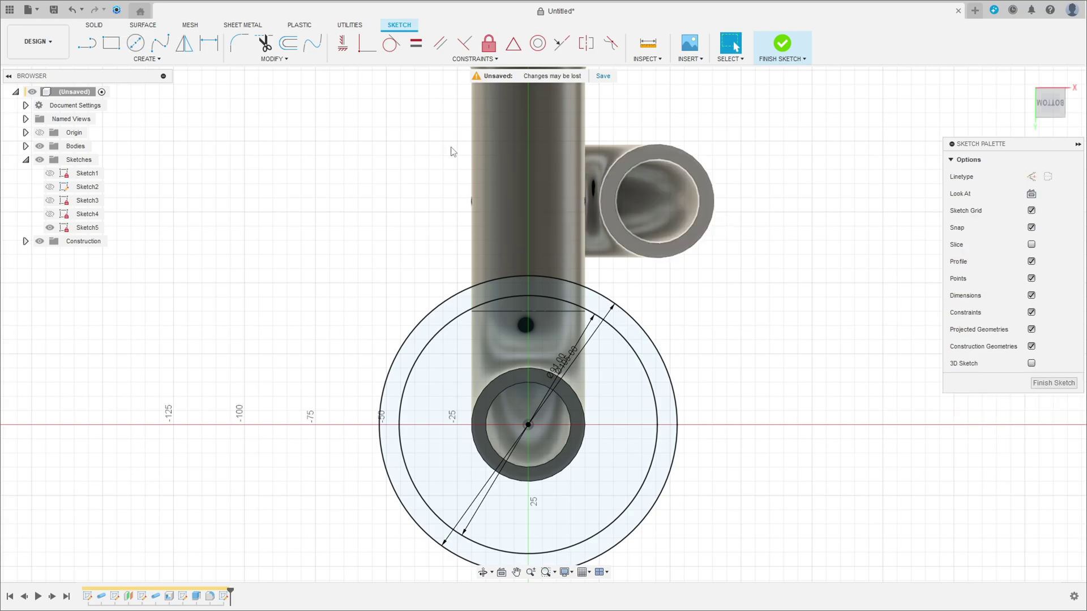
click(146, 58)
Step: Project the side pipe's inner circular edge into the sketch
mouse_move(123, 232)
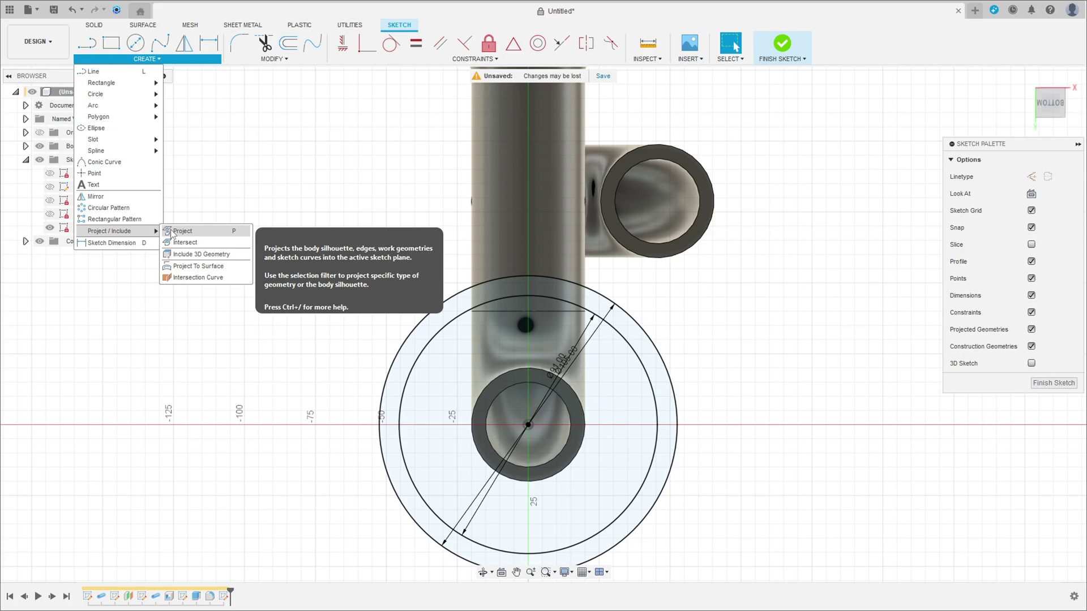
click(187, 233)
click(655, 160)
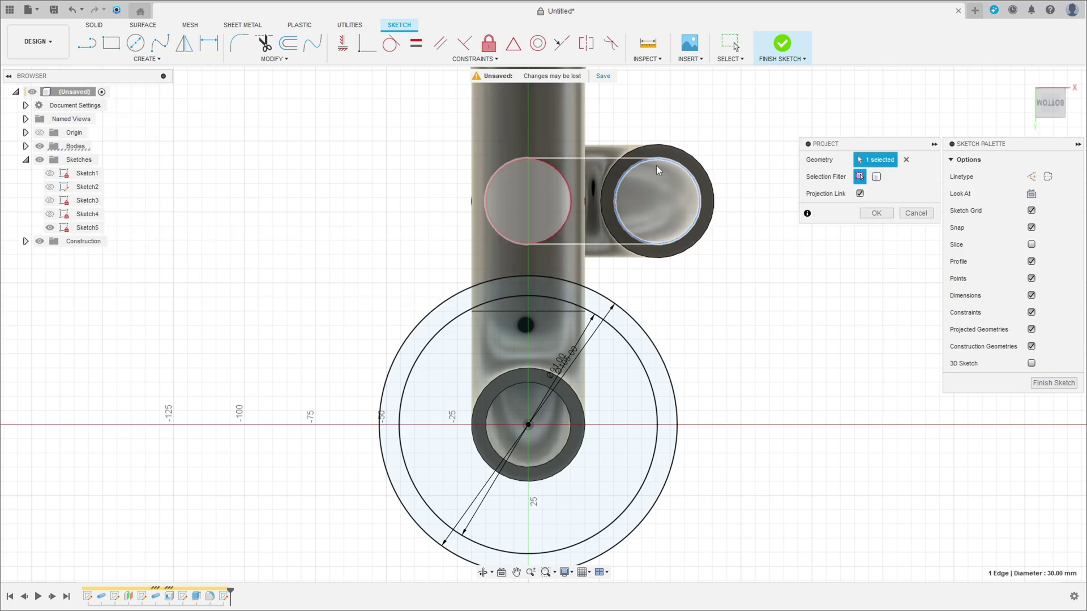
click(875, 213)
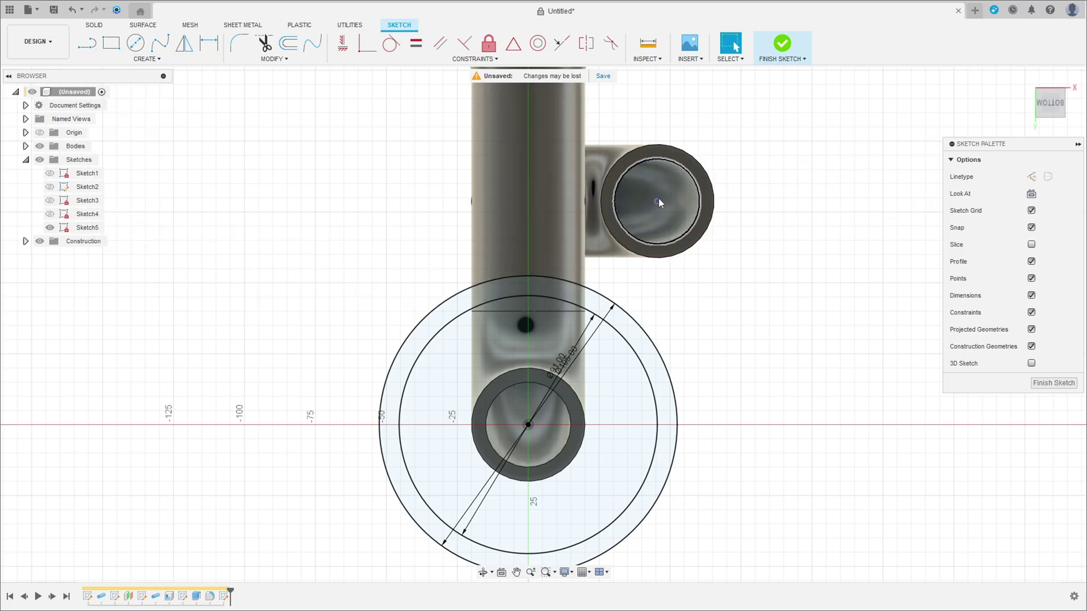
Step: Draw concentric Ø80 and Ø66 circles centred on the side pipe
click(135, 42)
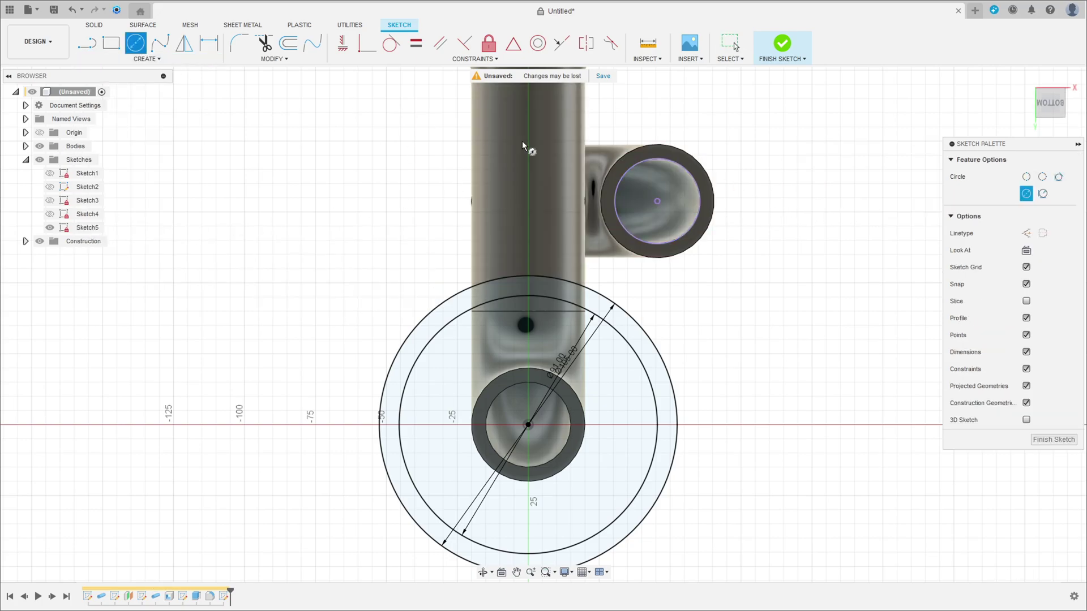
click(656, 201)
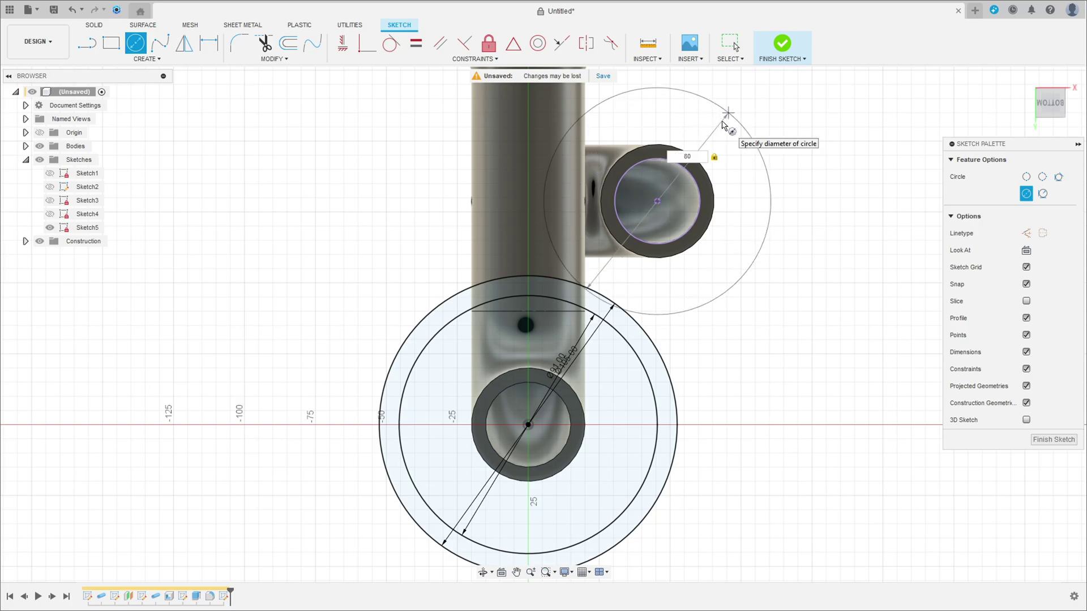
key(Return)
click(657, 202)
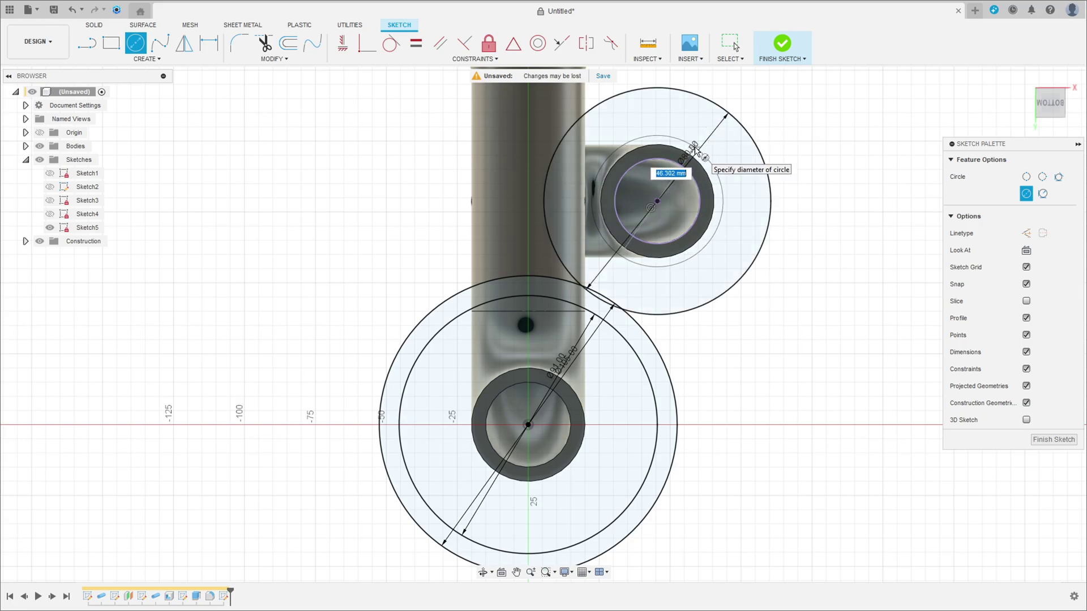
text(66)
key(Tab)
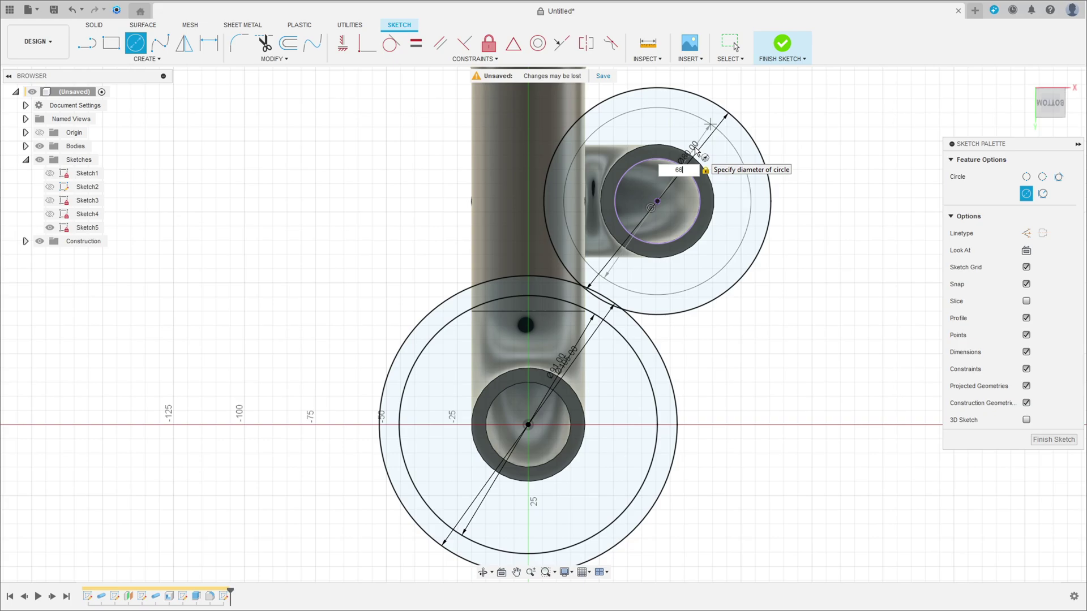
key(Return)
Step: Move the Ø66, Ø80, Ø105 and Ø91 dimension labels clear of the circles
drag(695, 149, 792, 154)
drag(693, 160, 805, 113)
key(Escape)
drag(577, 349, 371, 286)
drag(552, 359, 373, 340)
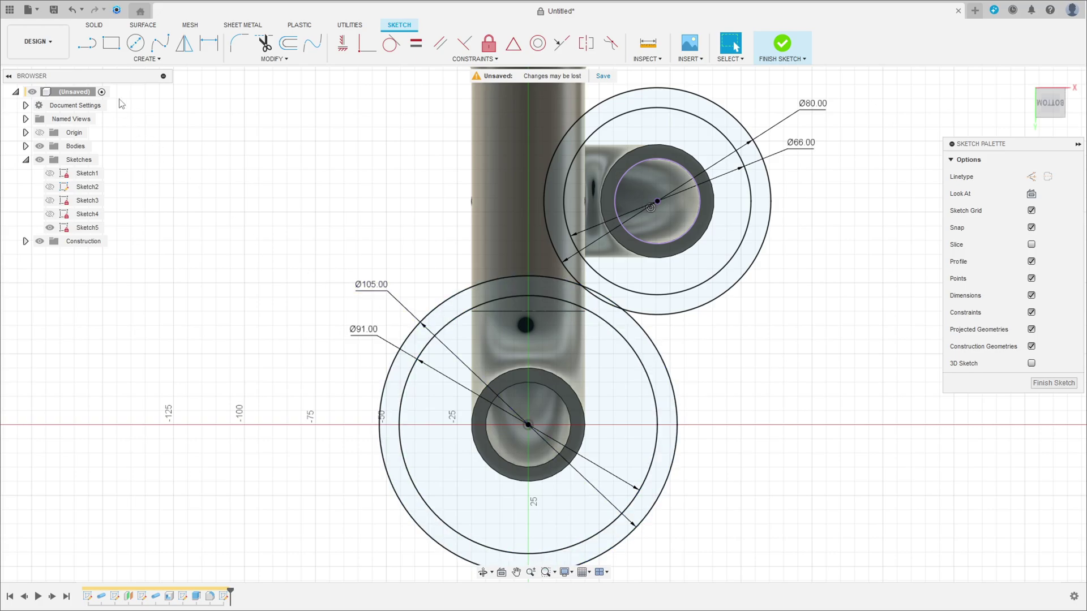
Step: Draw a line from the Ø80 circle down to the Ø105 circle on the left
key(l)
click(582, 116)
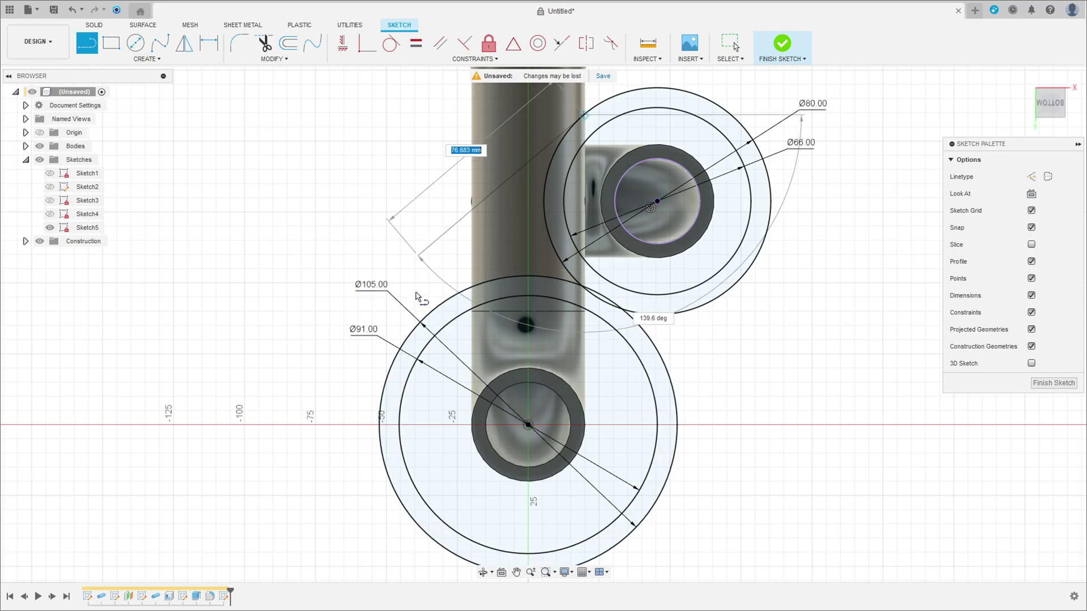
double_click(423, 320)
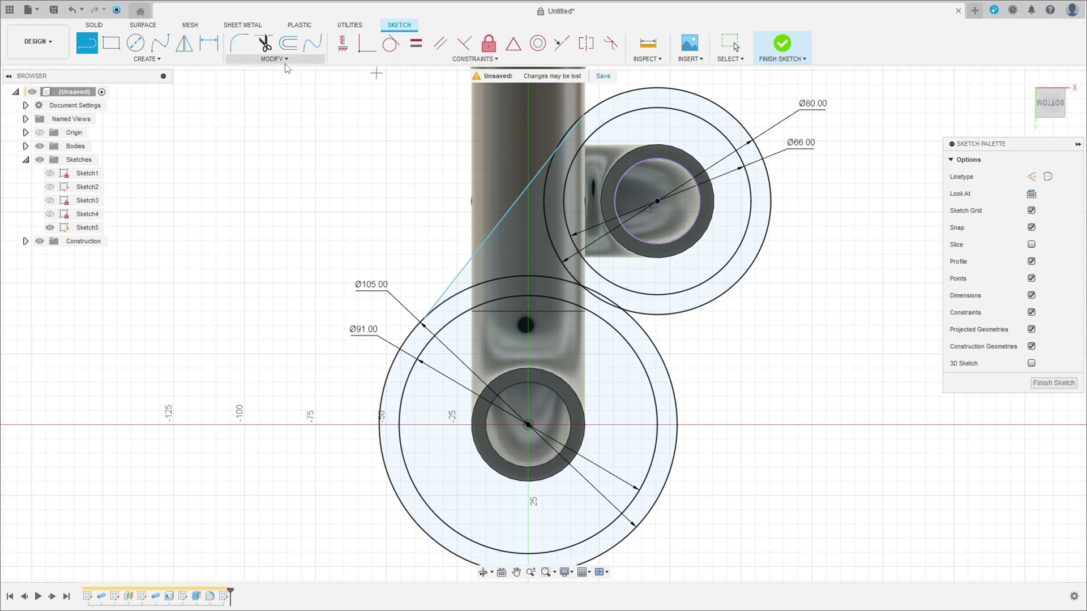
Step: Constrain the line tangent to both the Ø80 and Ø105 circles
click(391, 43)
click(537, 171)
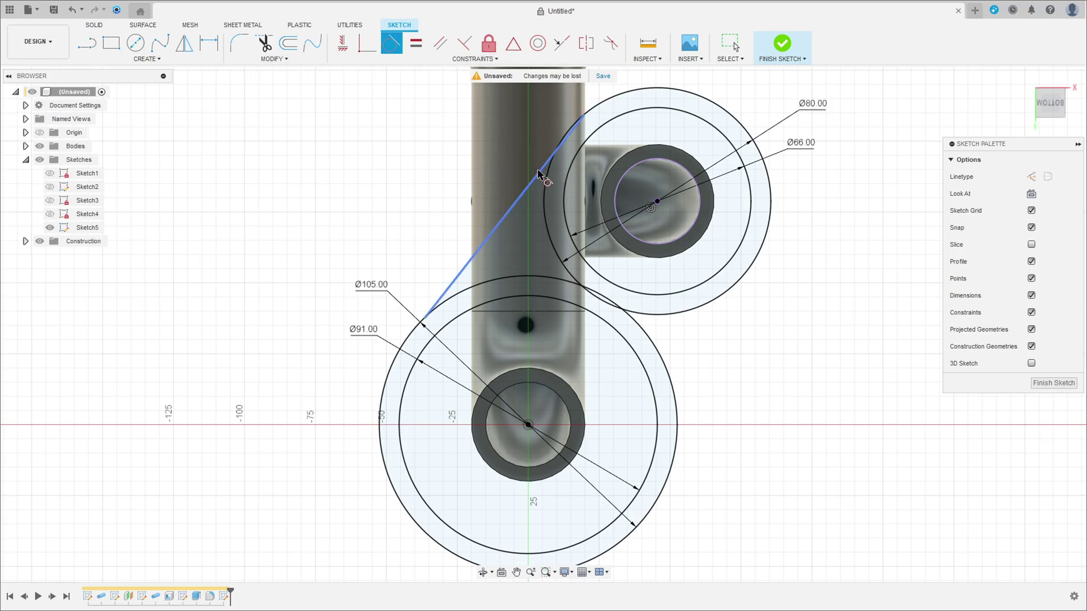
click(605, 103)
click(479, 249)
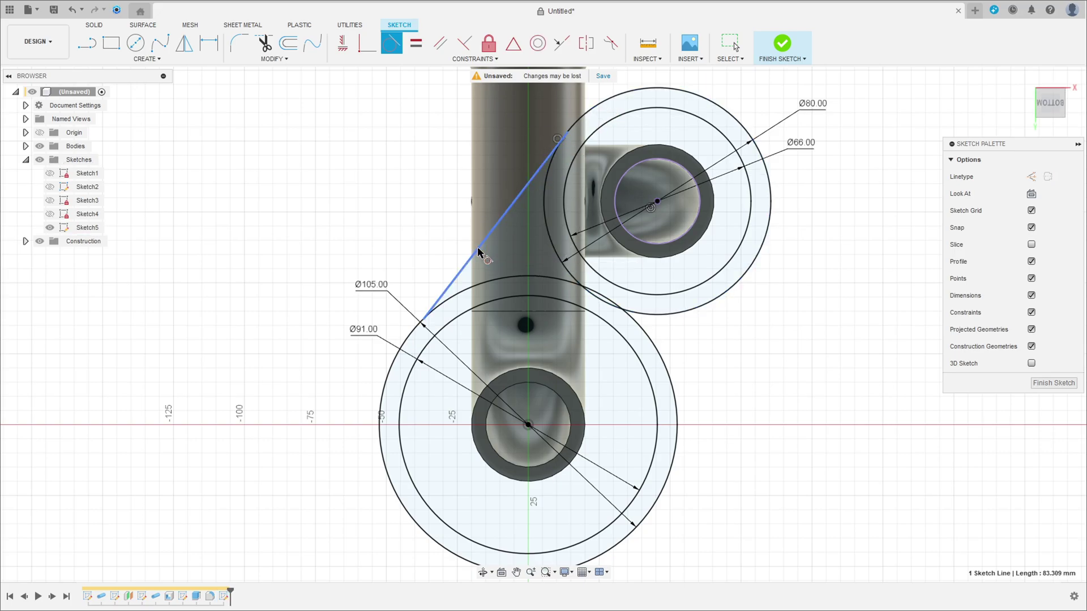
click(409, 340)
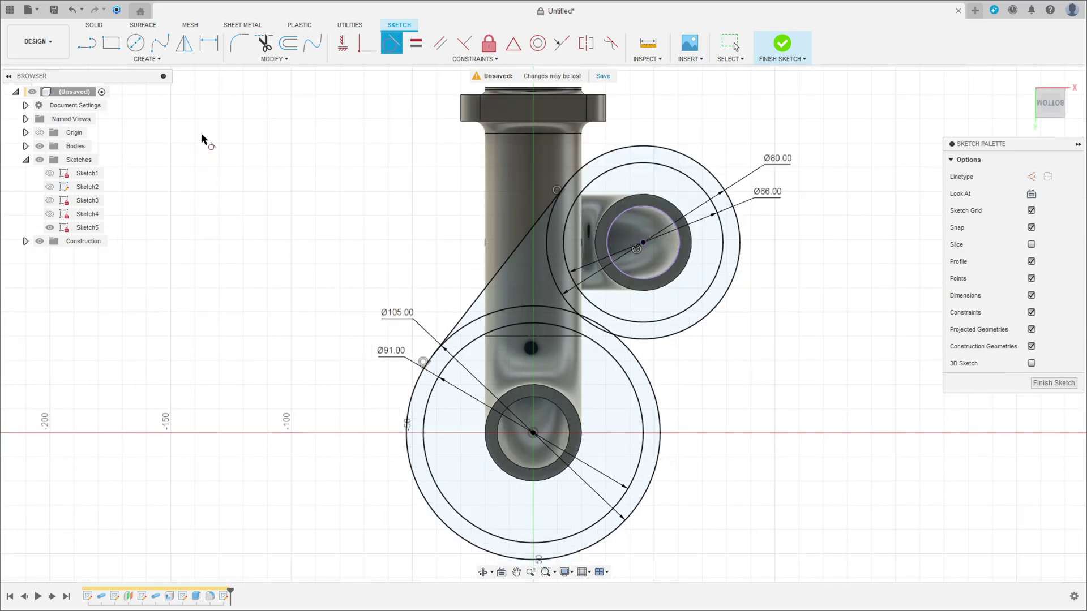
click(147, 59)
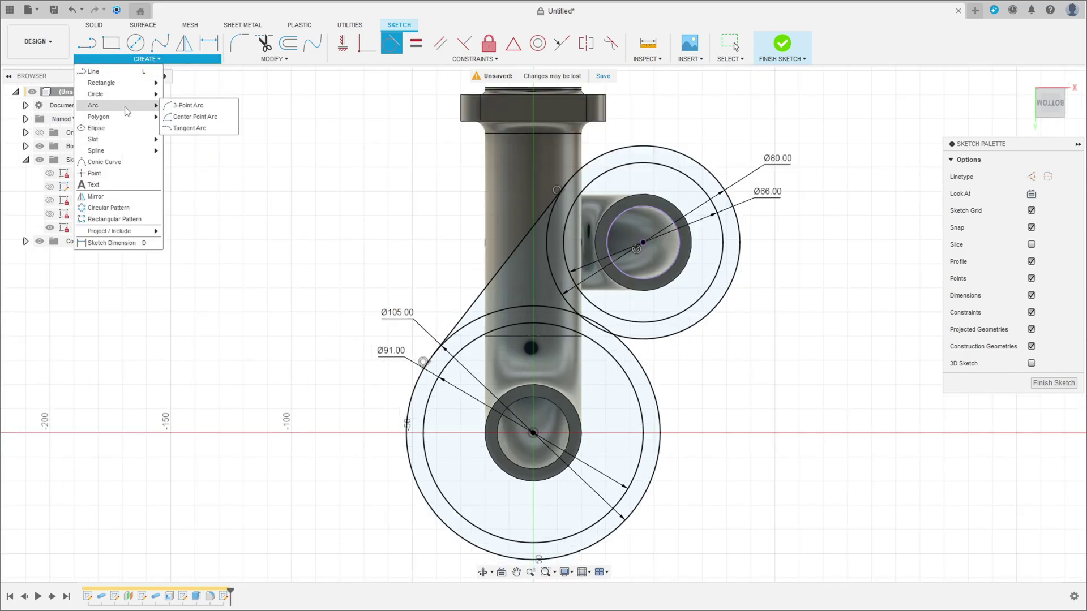
Step: Draw a tangent arc from the Ø80 to the Ø105 circle and dimension it R8
click(185, 107)
click(691, 327)
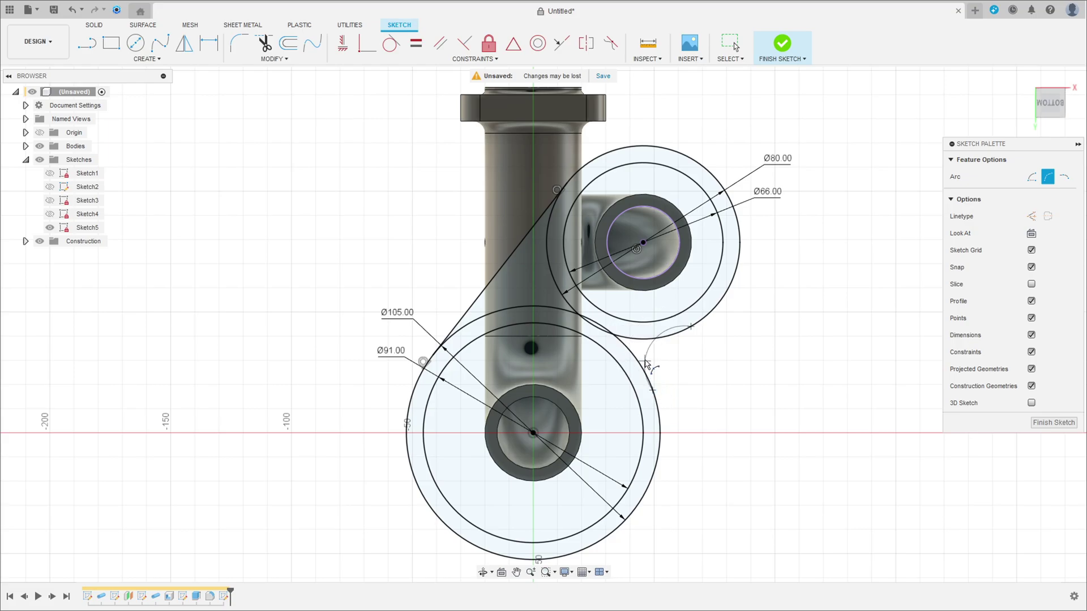
click(650, 384)
key(d)
click(655, 355)
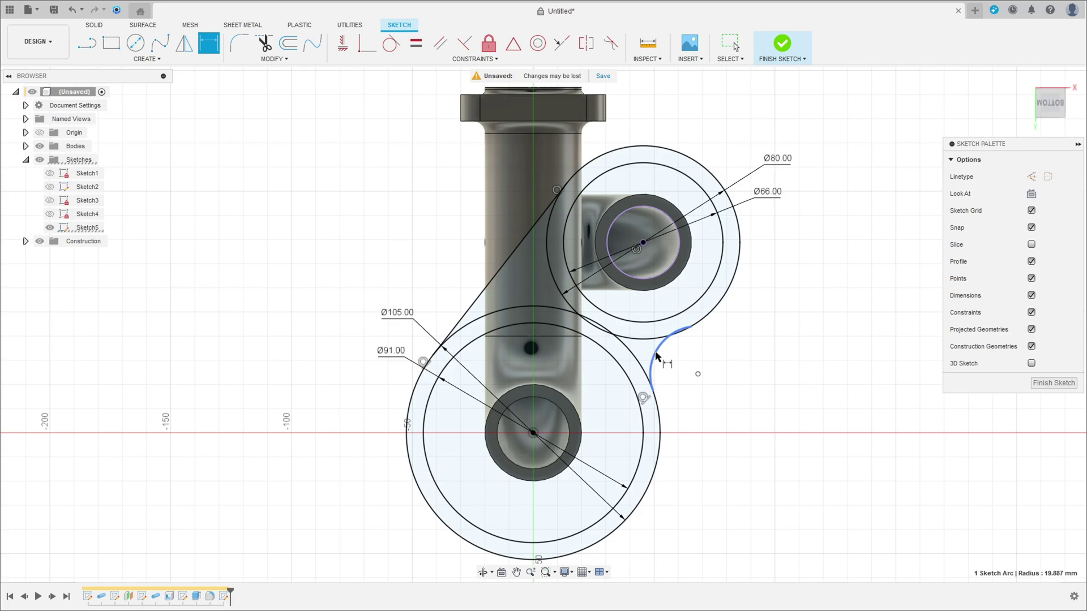
click(694, 357)
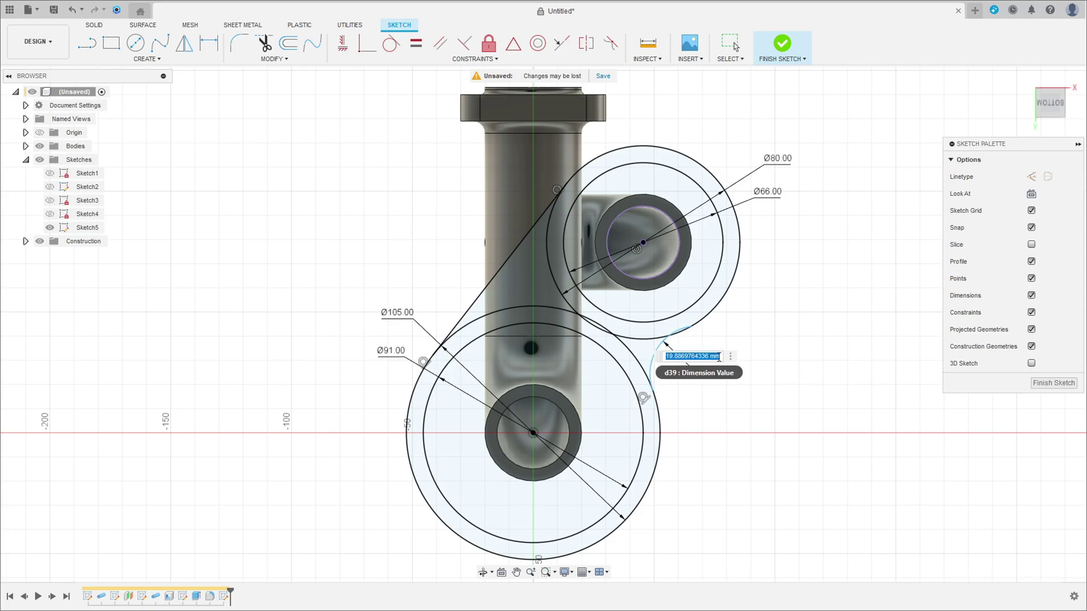
key(Return)
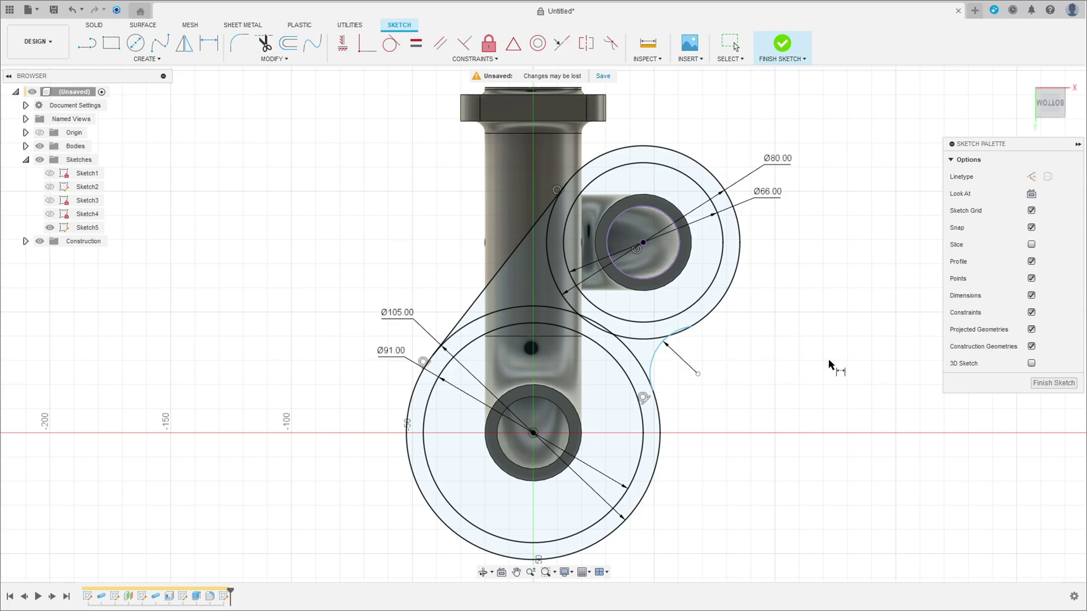
Step: Constrain the R8 arc tangent to the upper Ø80 circle
scroll(711, 367, up, 5)
click(475, 59)
click(368, 86)
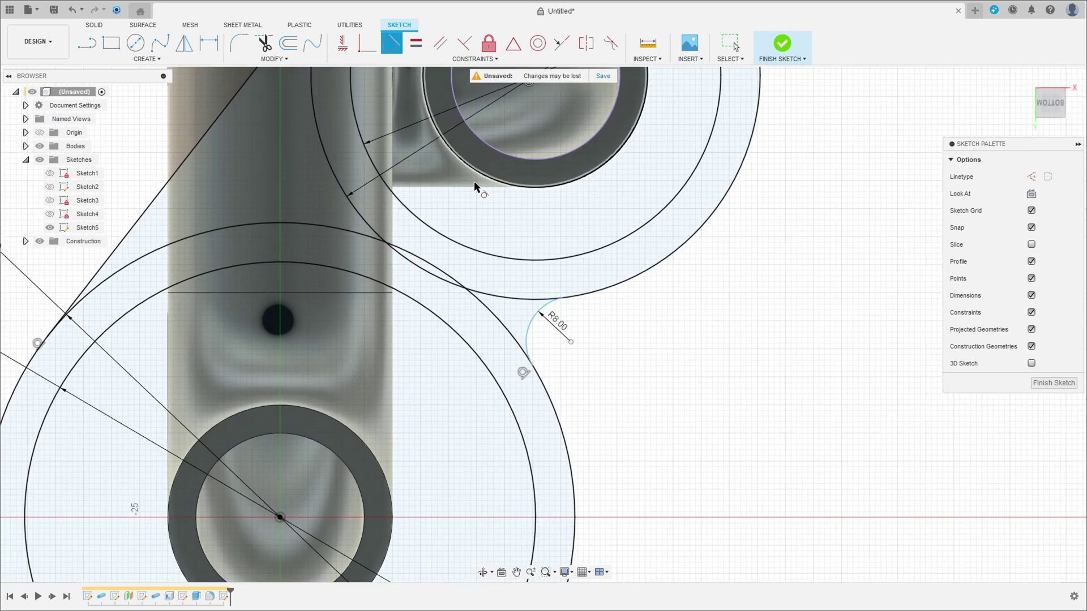
click(544, 313)
click(593, 295)
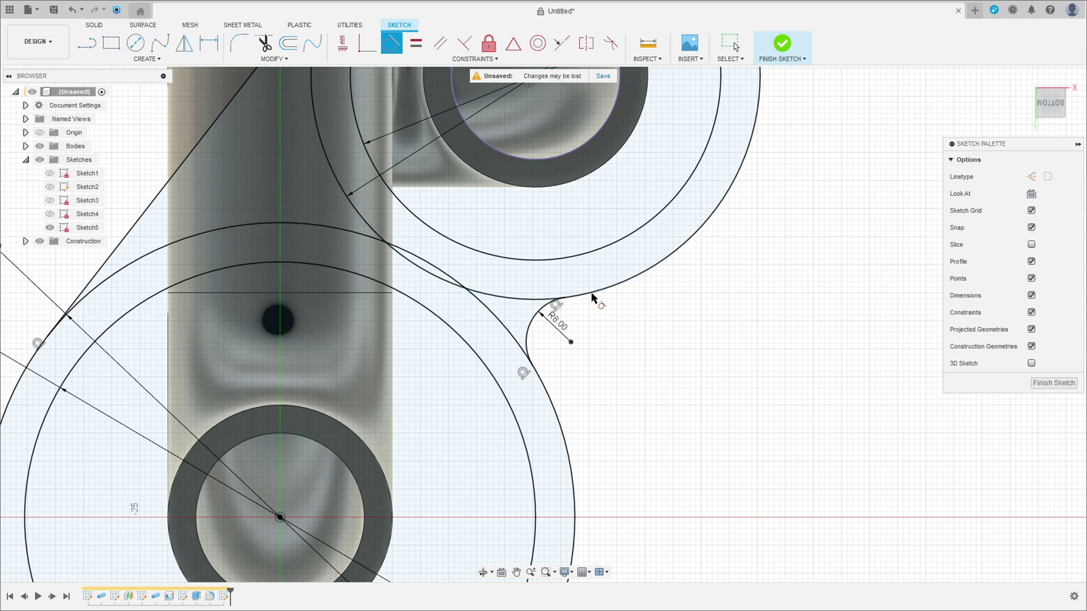
scroll(583, 335, down, 3)
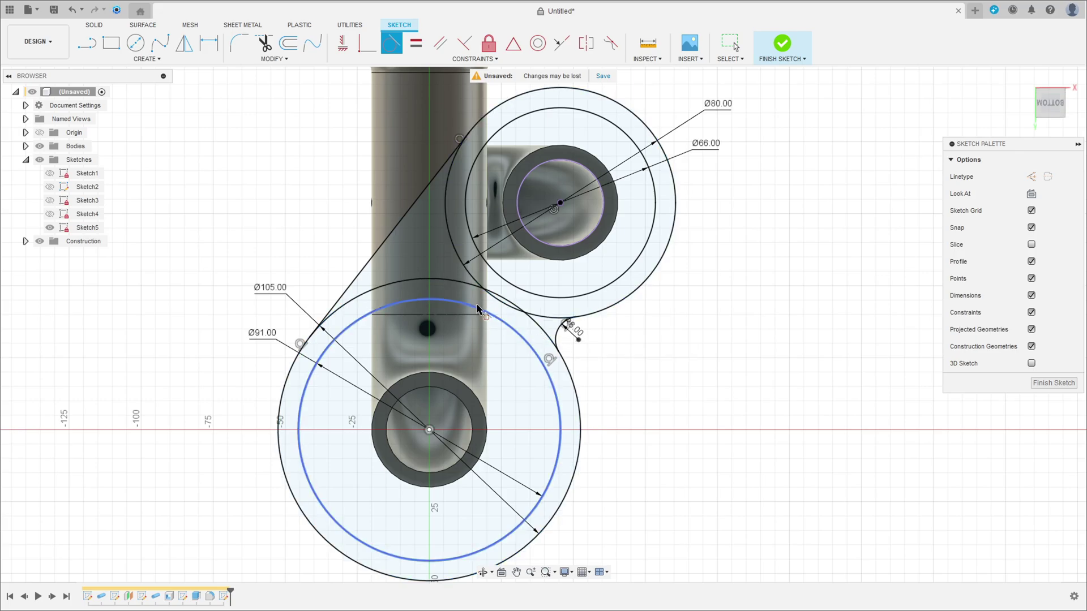
Step: Draw an 8 mm bolt-hole circle on the lower ring's left side
click(135, 42)
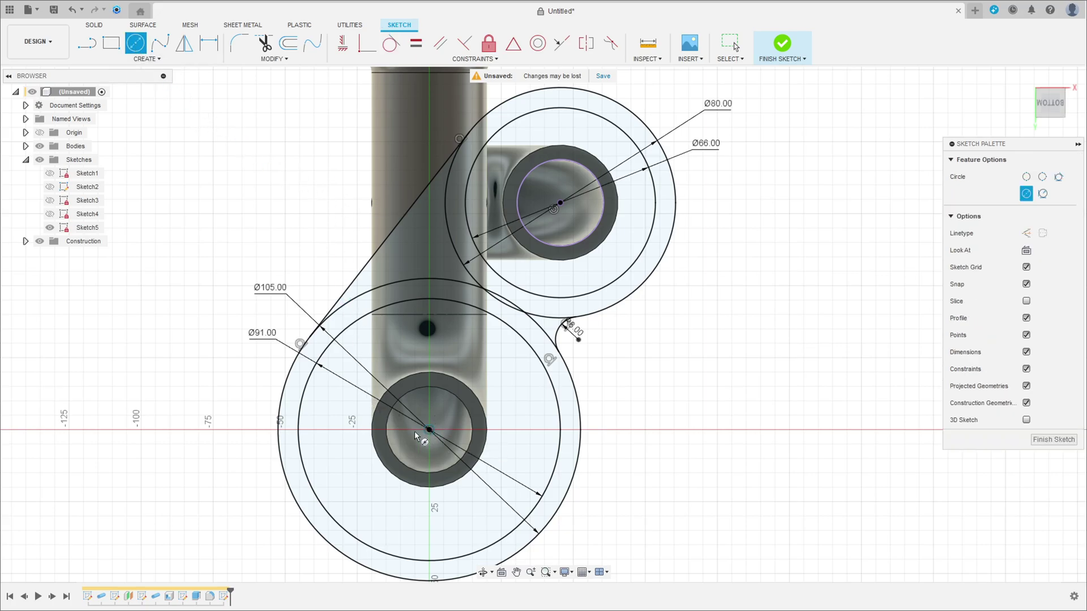
click(299, 429)
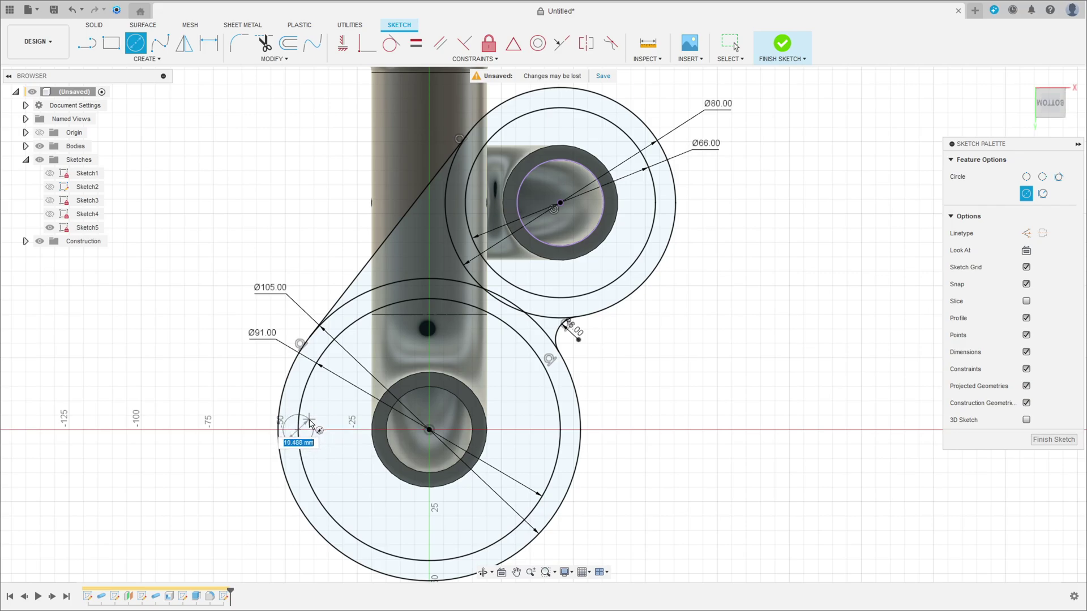
text(8)
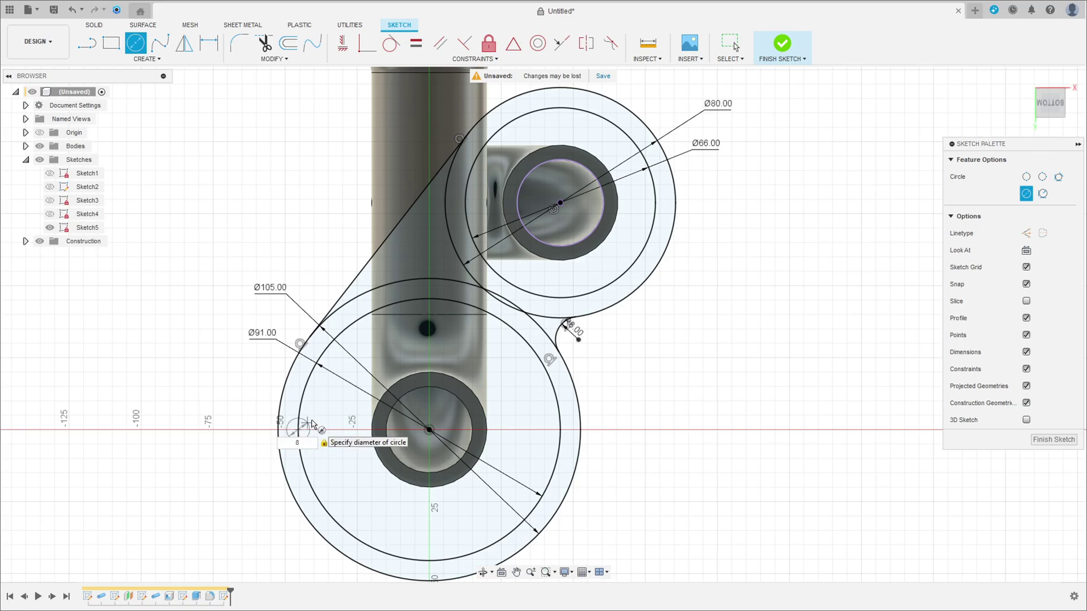
key(Return)
scroll(337, 475, up, 2)
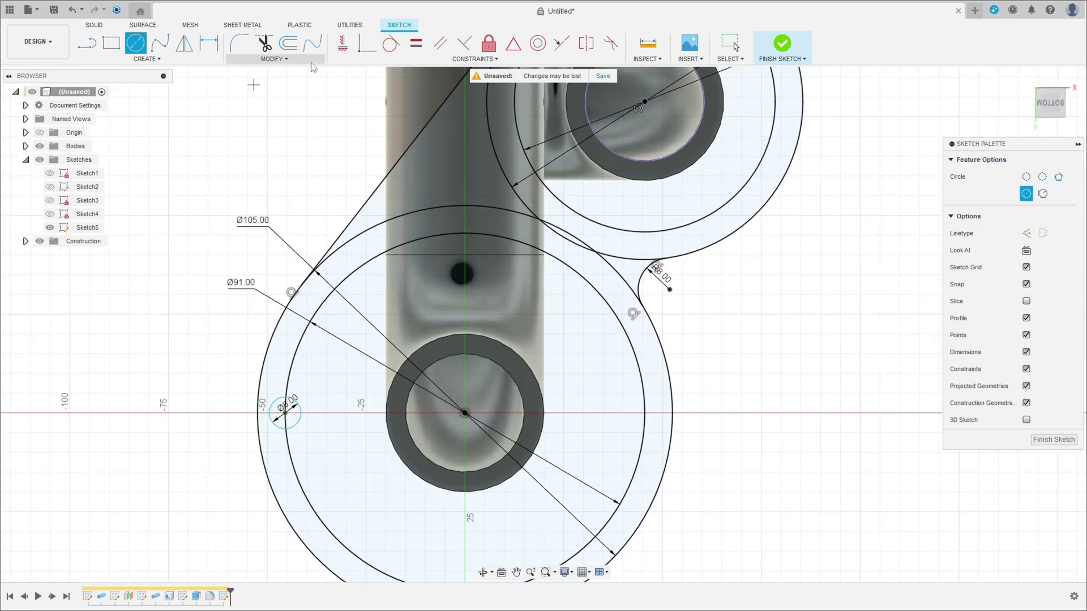
Step: Align the Ø8 hole horizontally with the lower flange centre
click(342, 43)
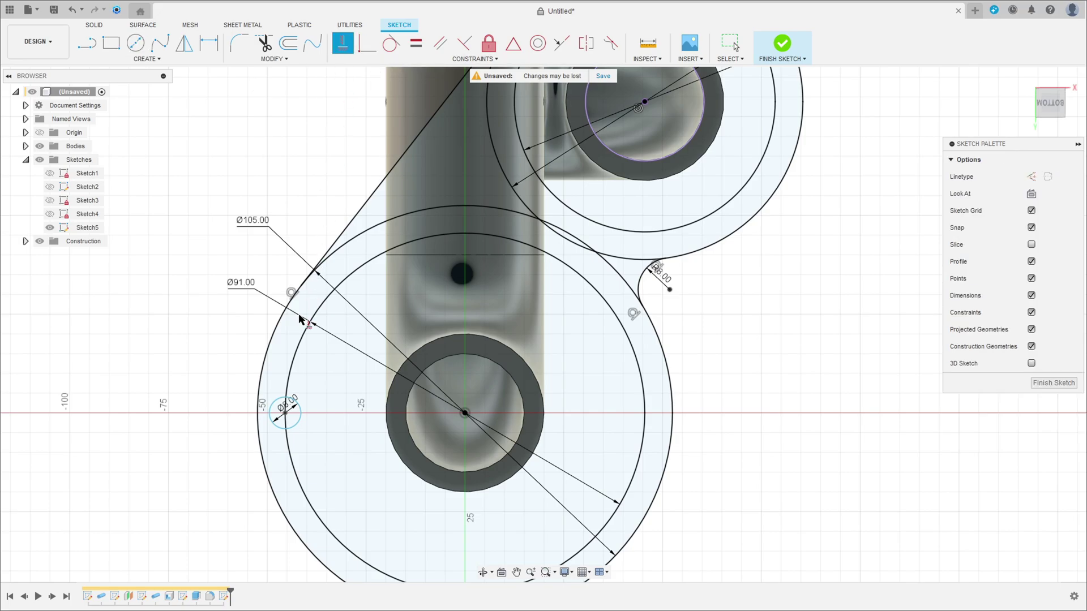
click(284, 414)
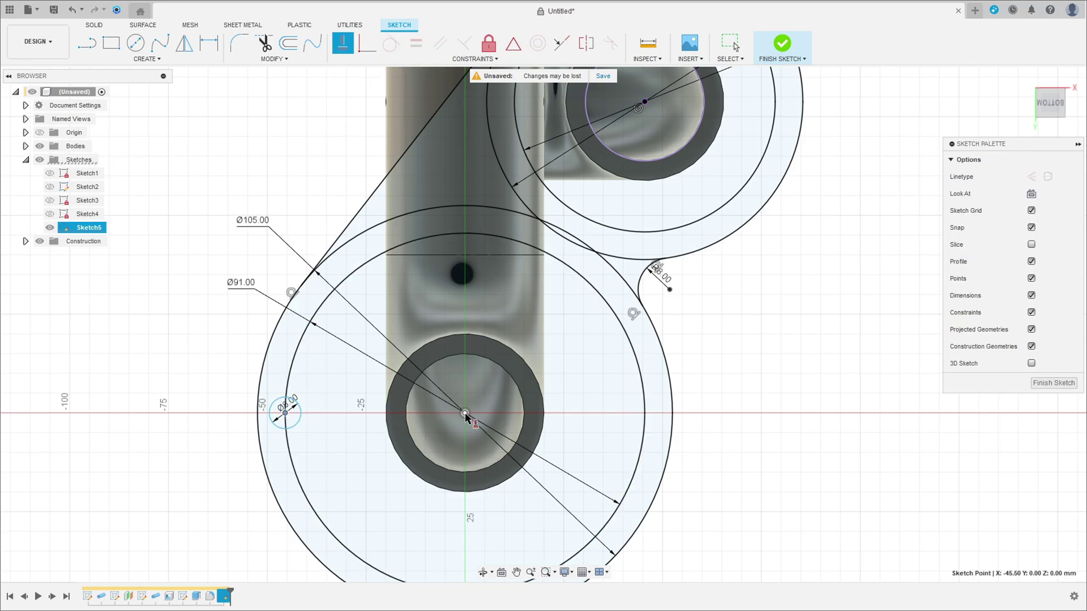
click(465, 414)
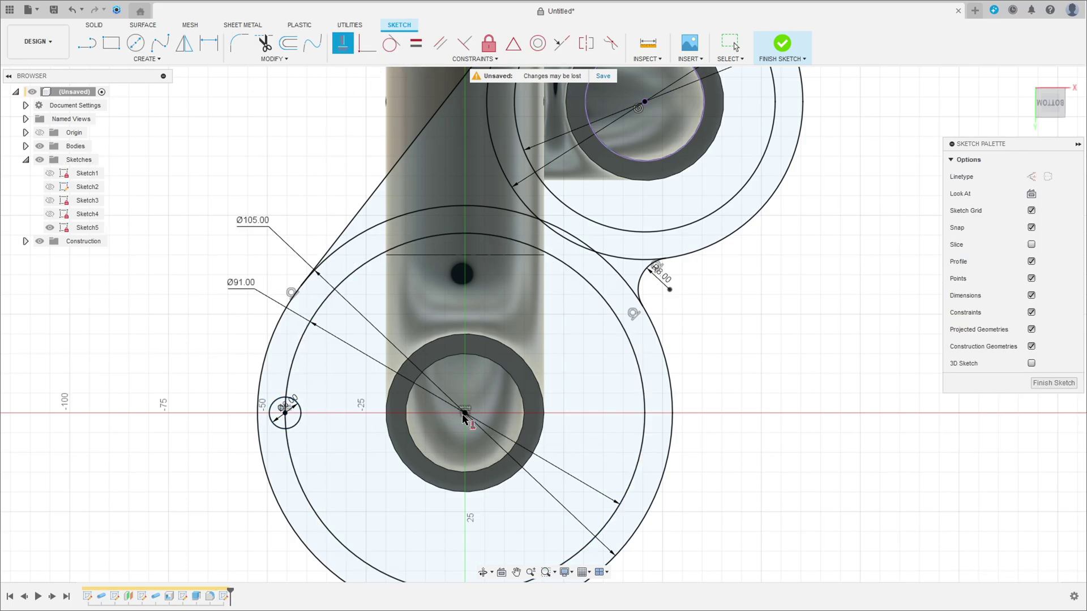
click(186, 59)
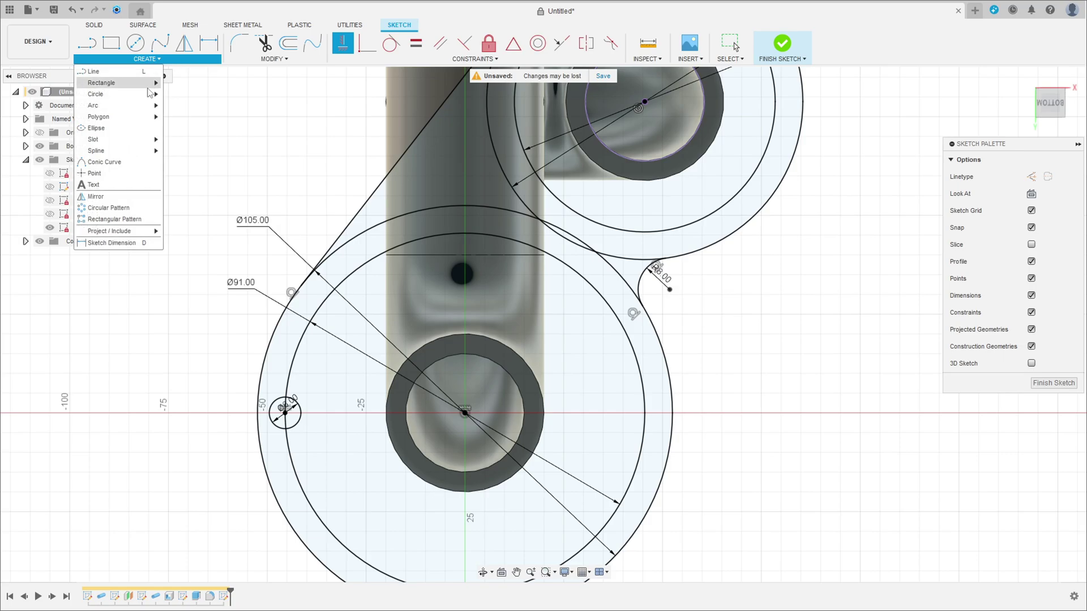
Step: Circular-pattern the Ø8 hole 8 times around the sketch origin
click(111, 208)
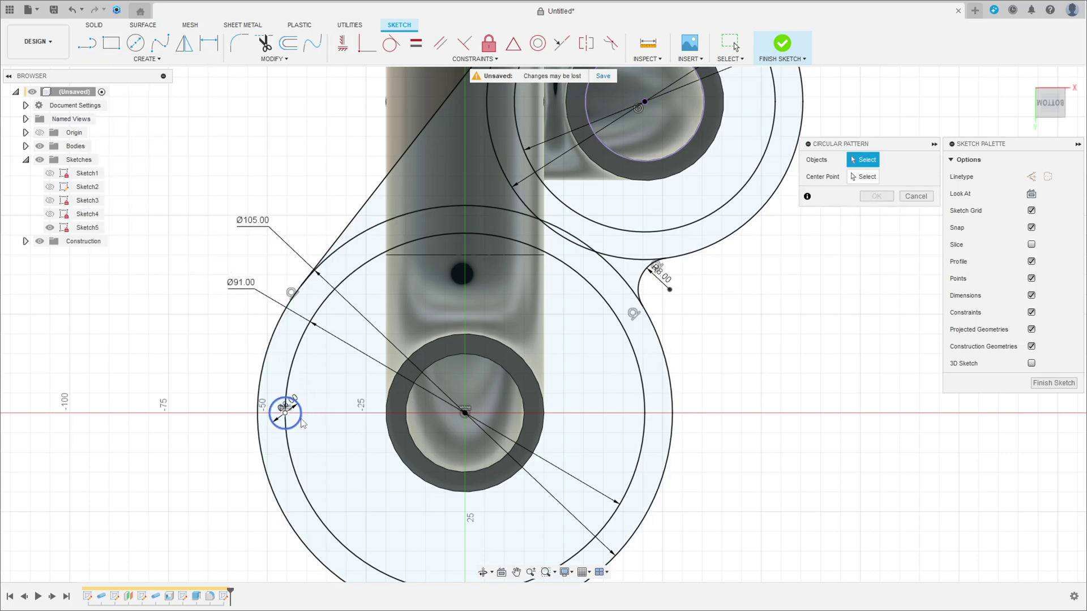
click(273, 404)
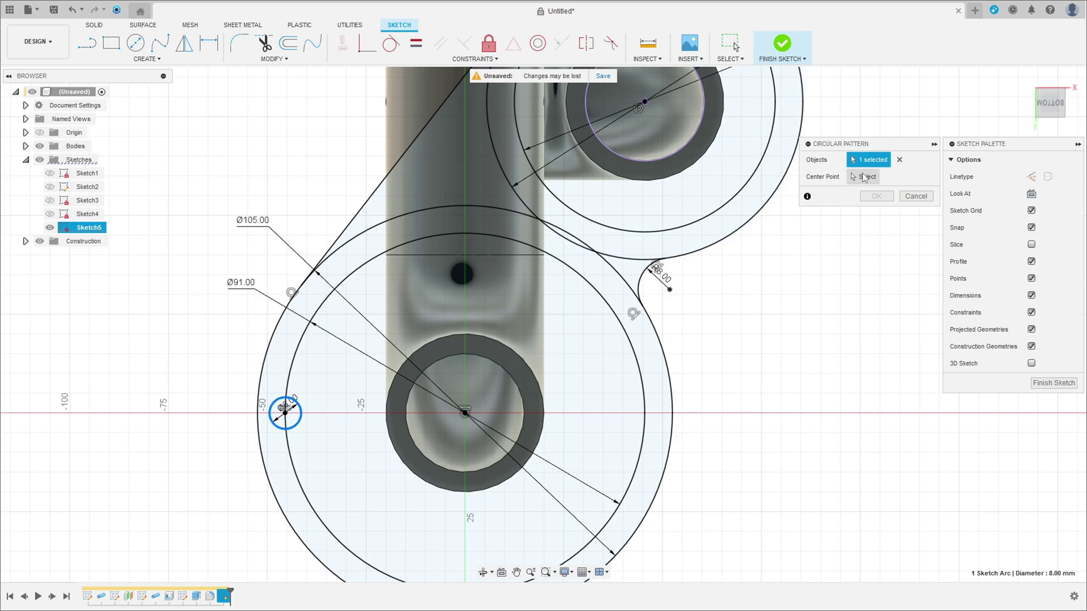
click(864, 177)
click(464, 413)
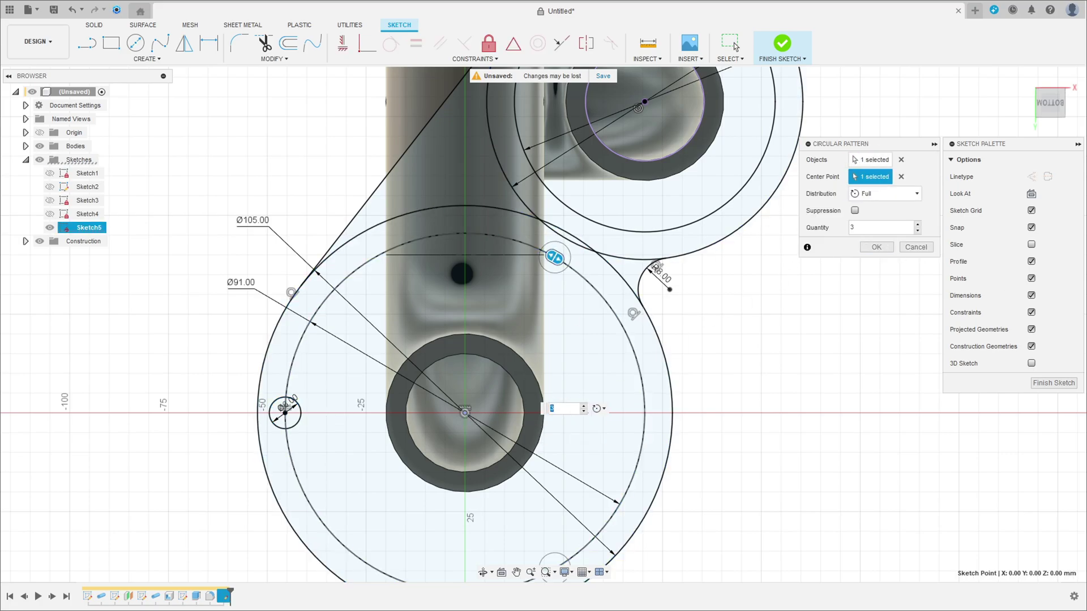
click(860, 227)
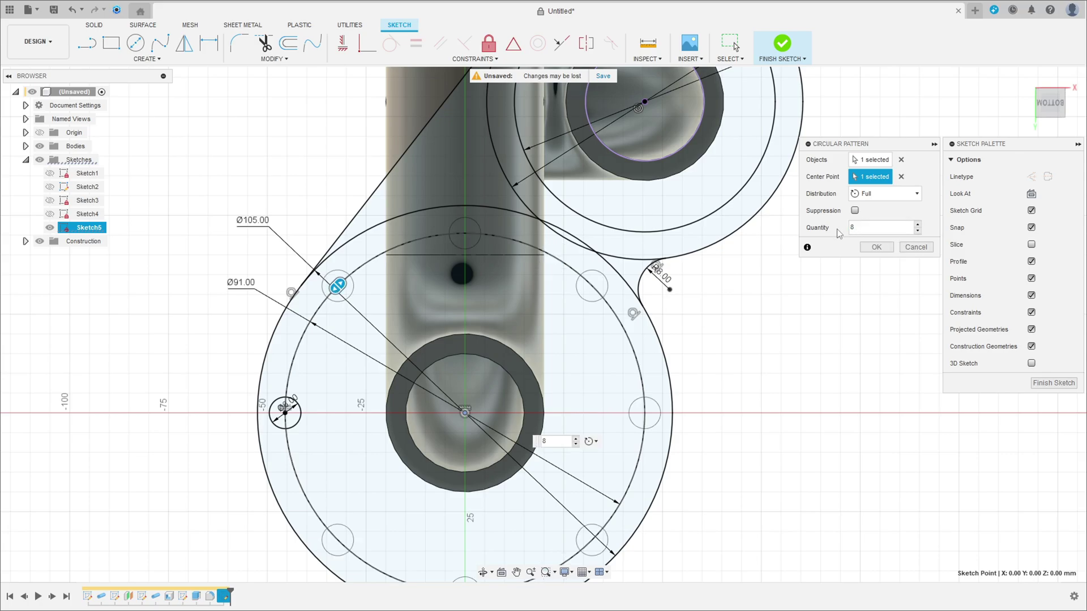
click(874, 247)
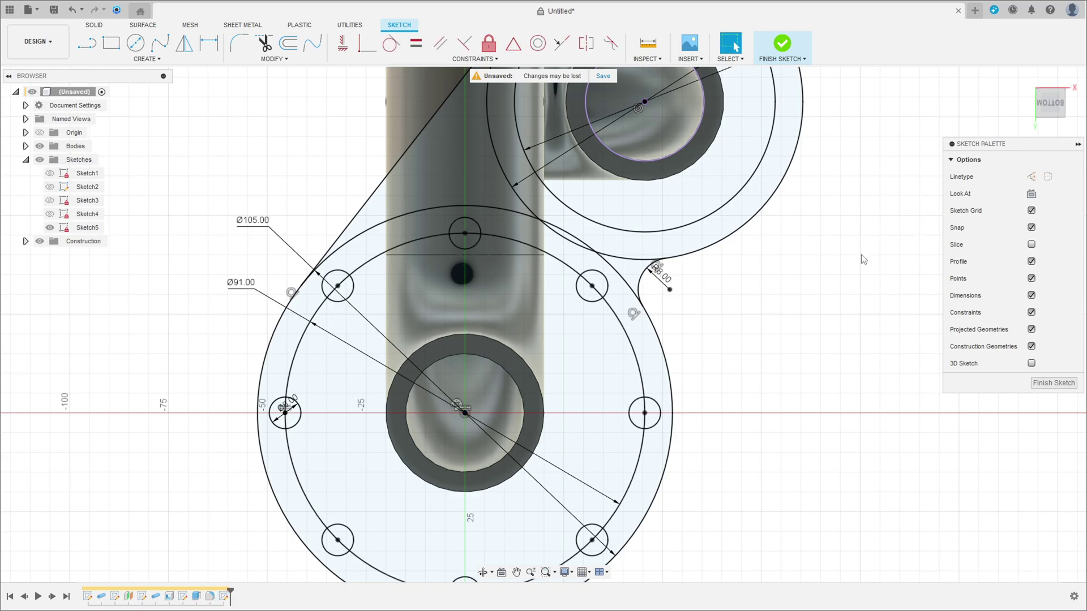
scroll(793, 310, down, 1)
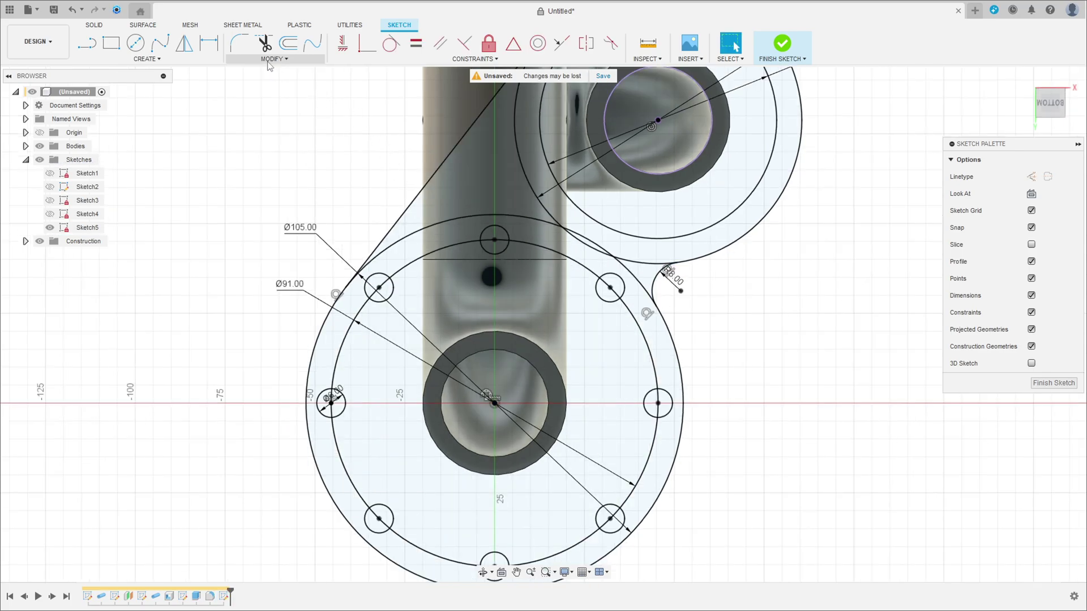
Step: Trim the excess arcs of the Ø105 outline
click(264, 43)
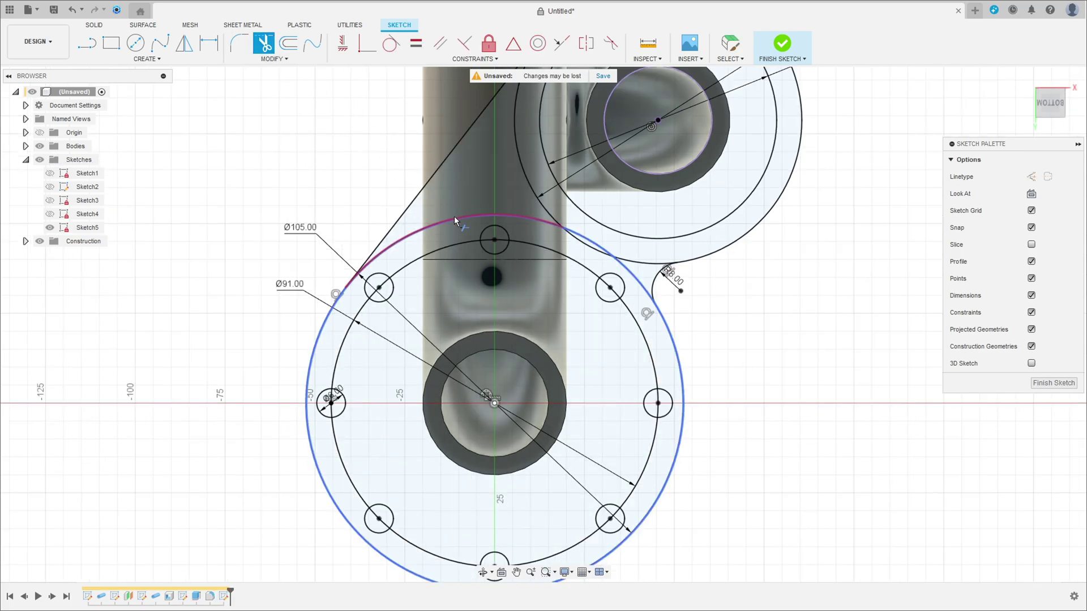
click(454, 218)
click(603, 251)
middle_drag(607, 277, 507, 396)
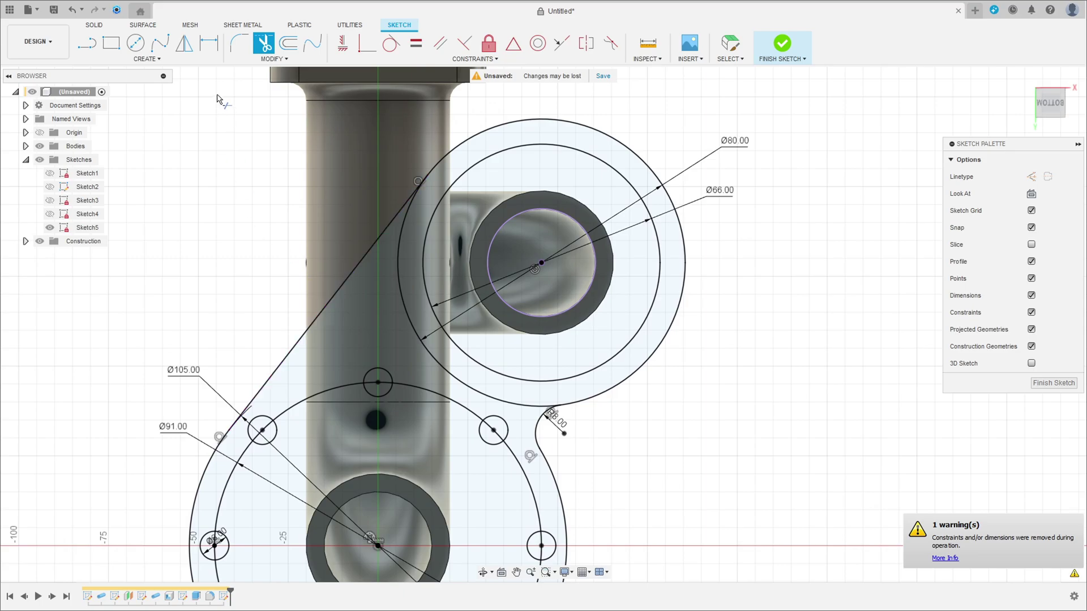
Step: Draw a Ø8 hole on the upper flange ring, aligned horizontally with that flange's centre
click(136, 43)
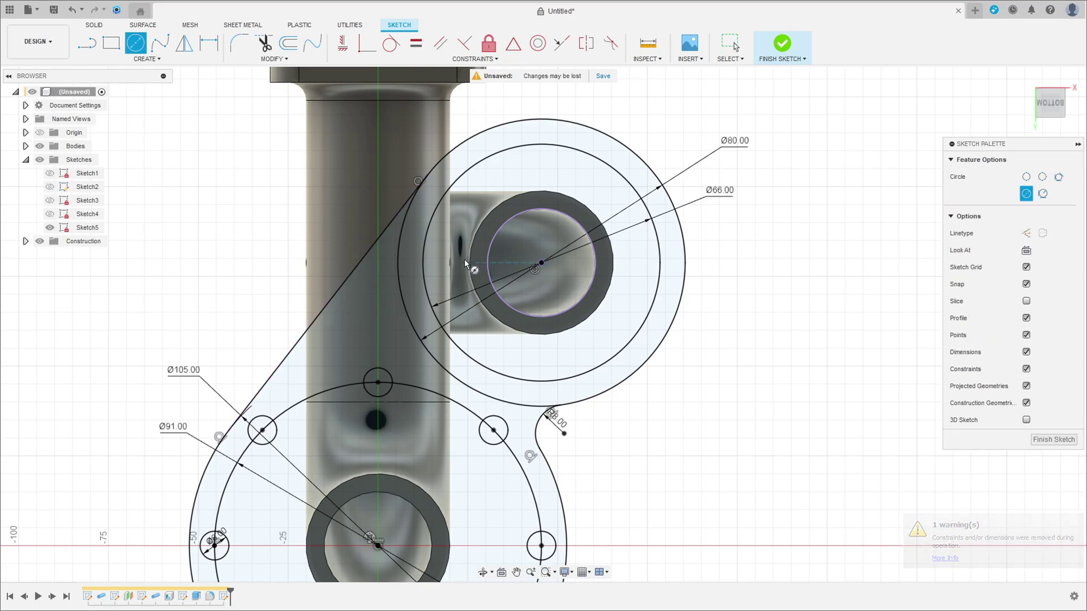
click(421, 261)
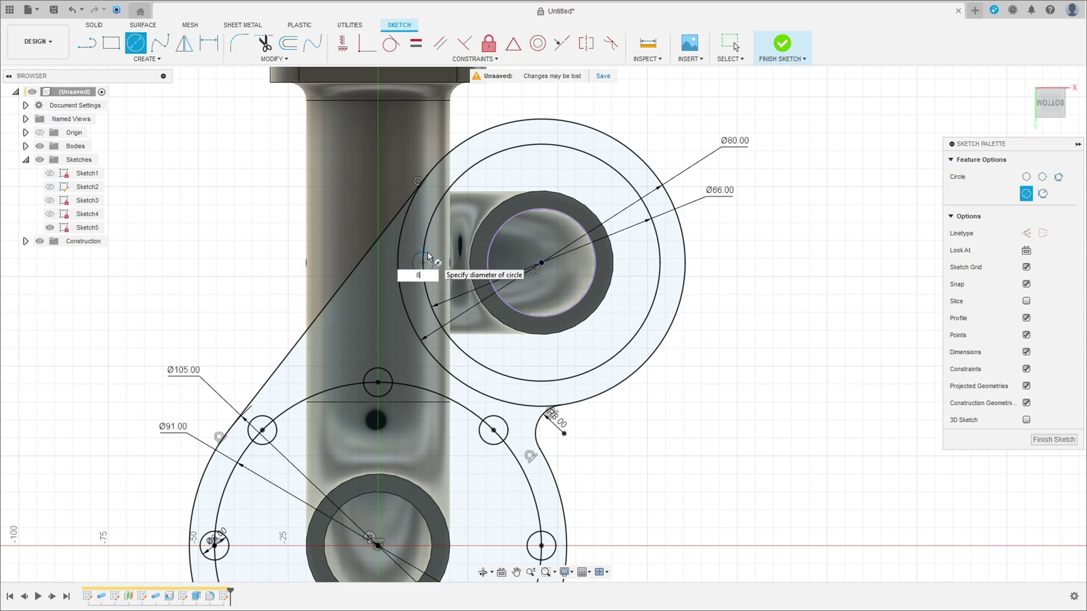
text(8)
key(Return)
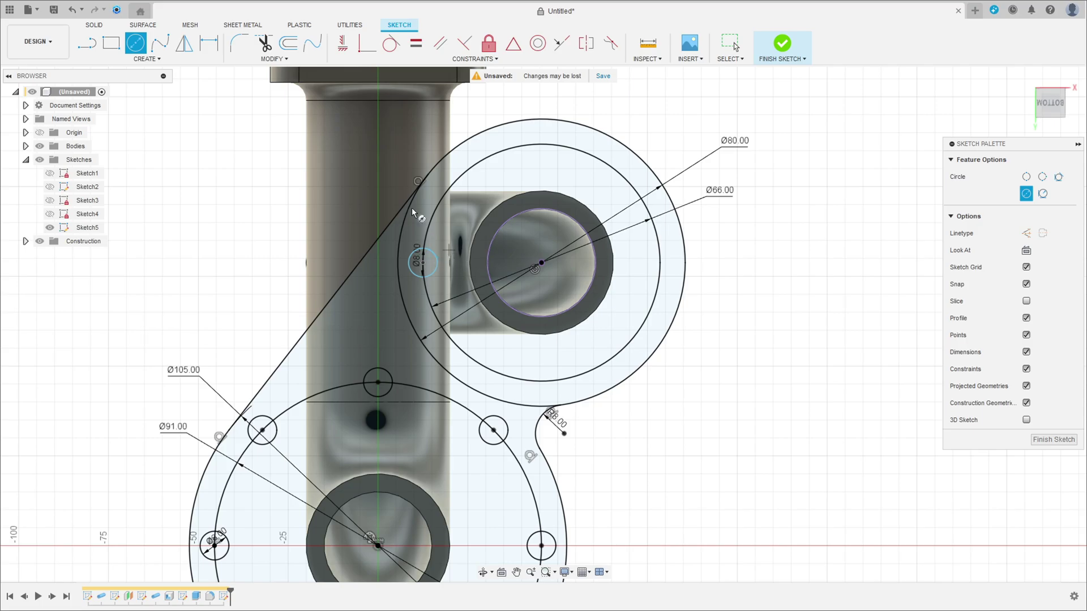
click(344, 55)
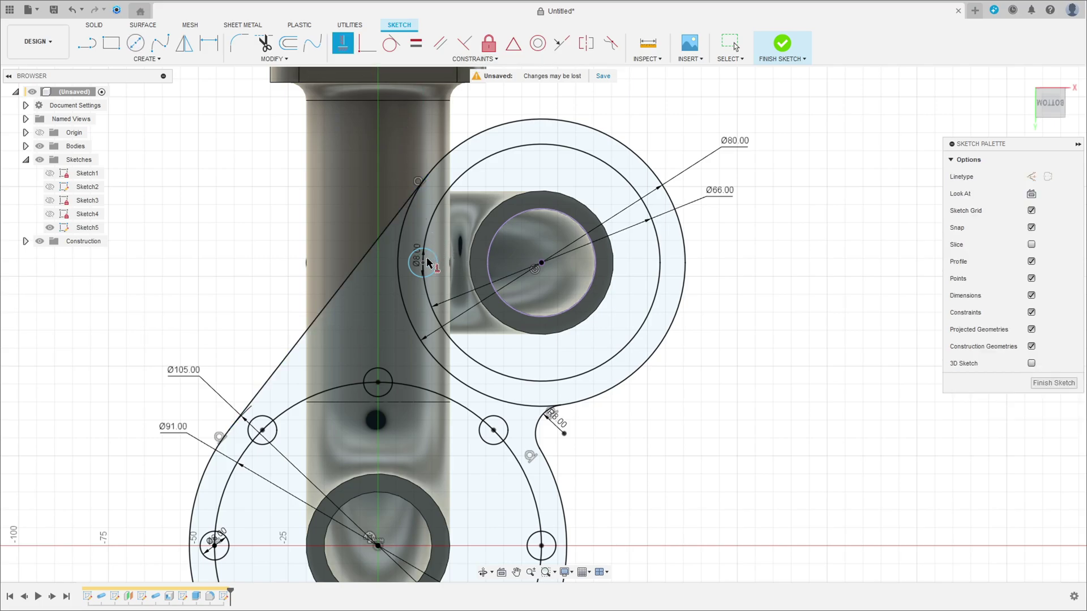
click(542, 263)
click(147, 59)
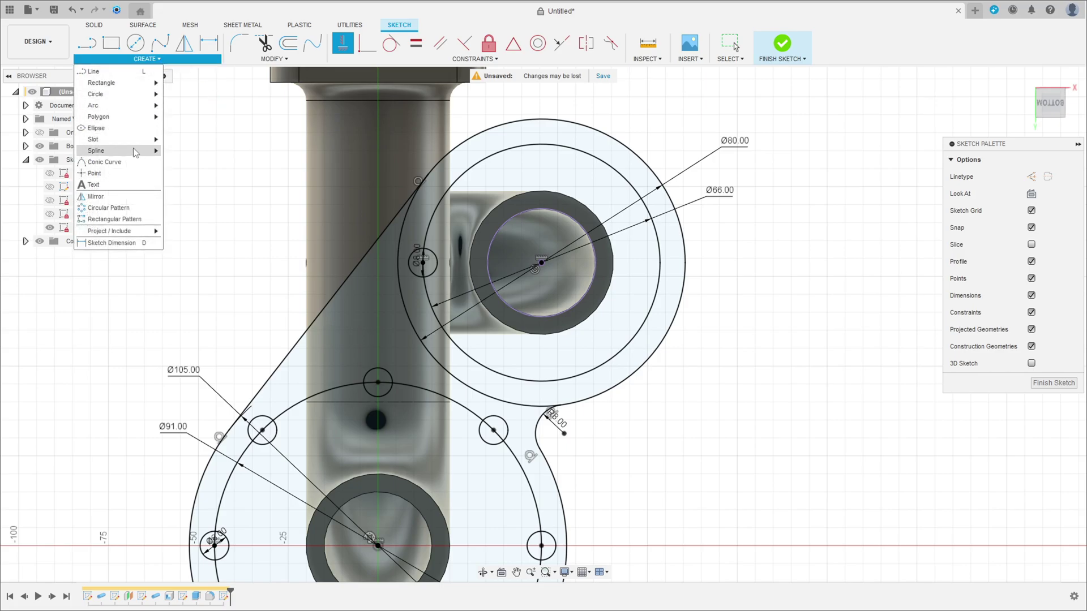
Step: Circular-pattern only the Ø8 circle 8 times around the upper flange centre
click(107, 208)
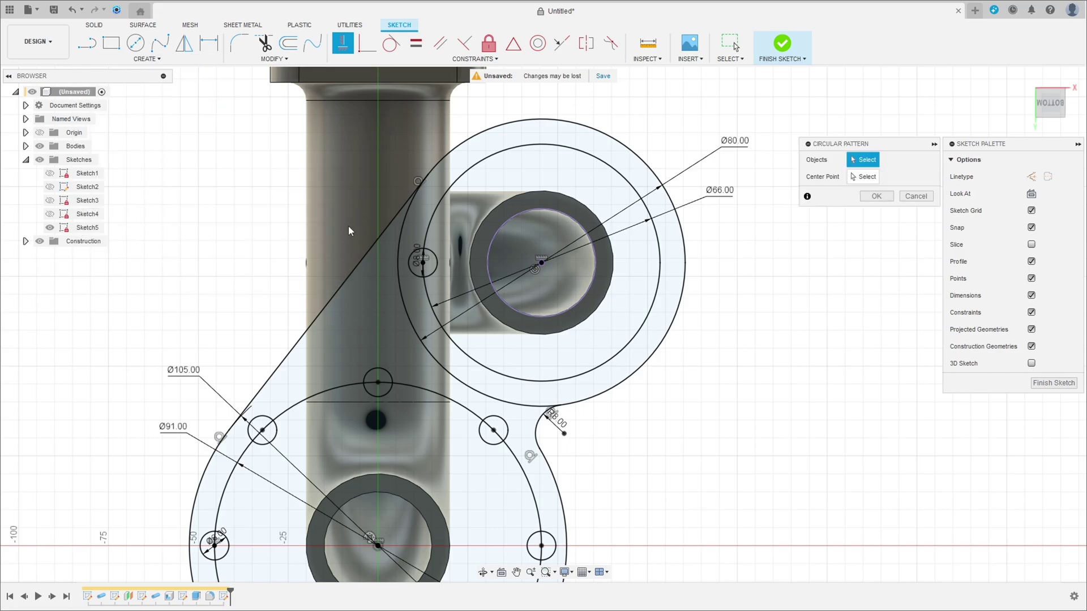
click(434, 252)
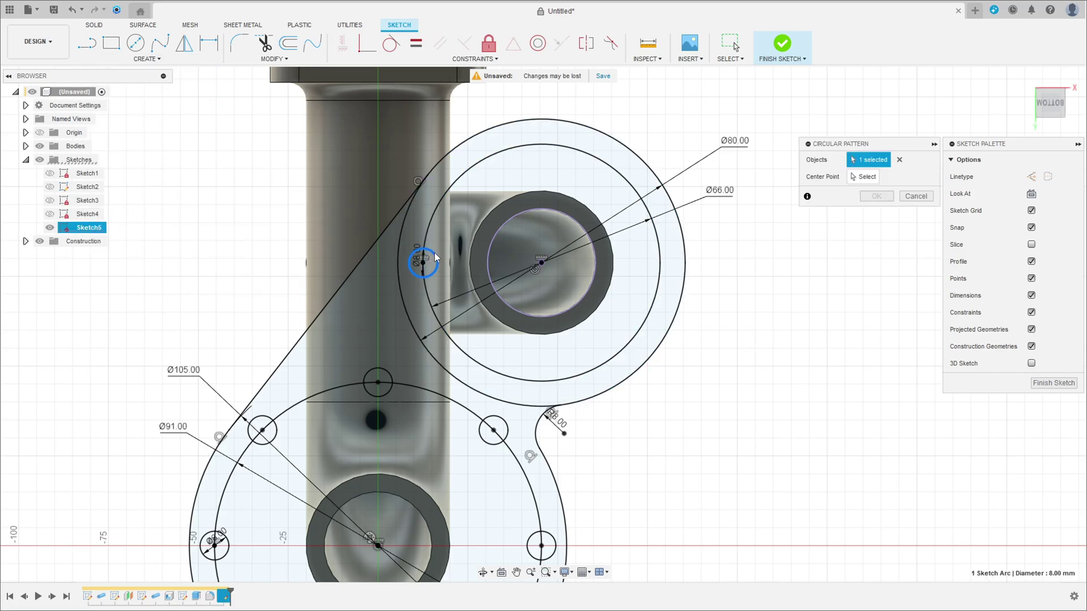
click(541, 264)
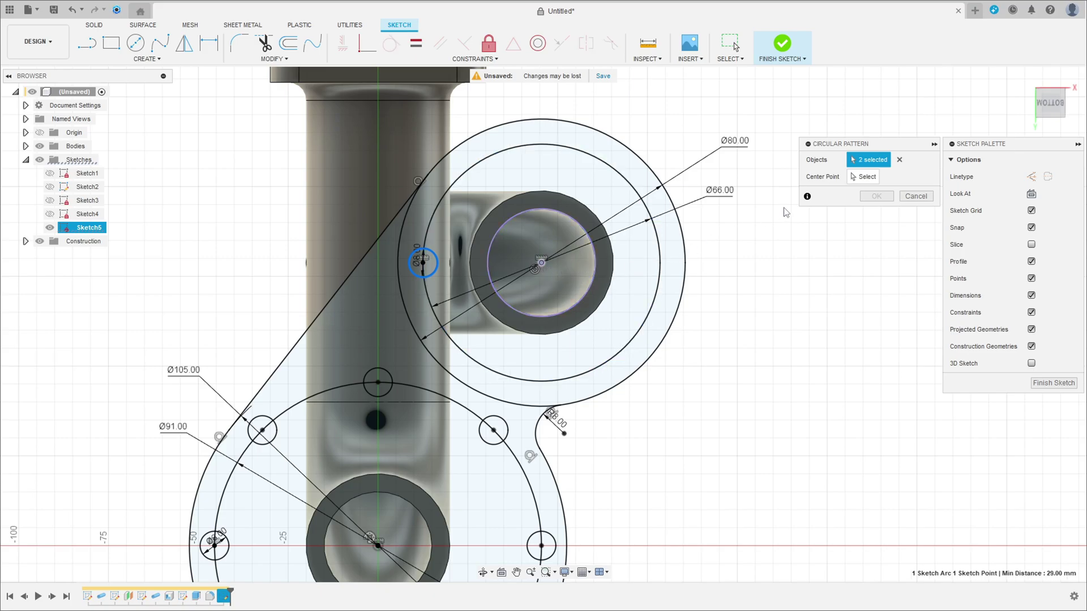
click(542, 261)
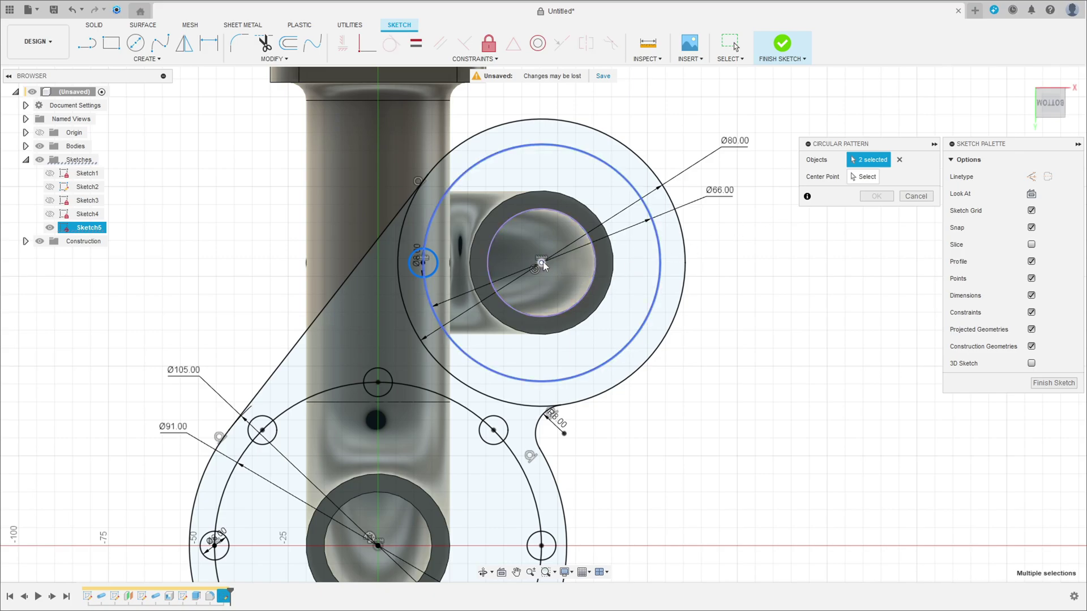
click(898, 160)
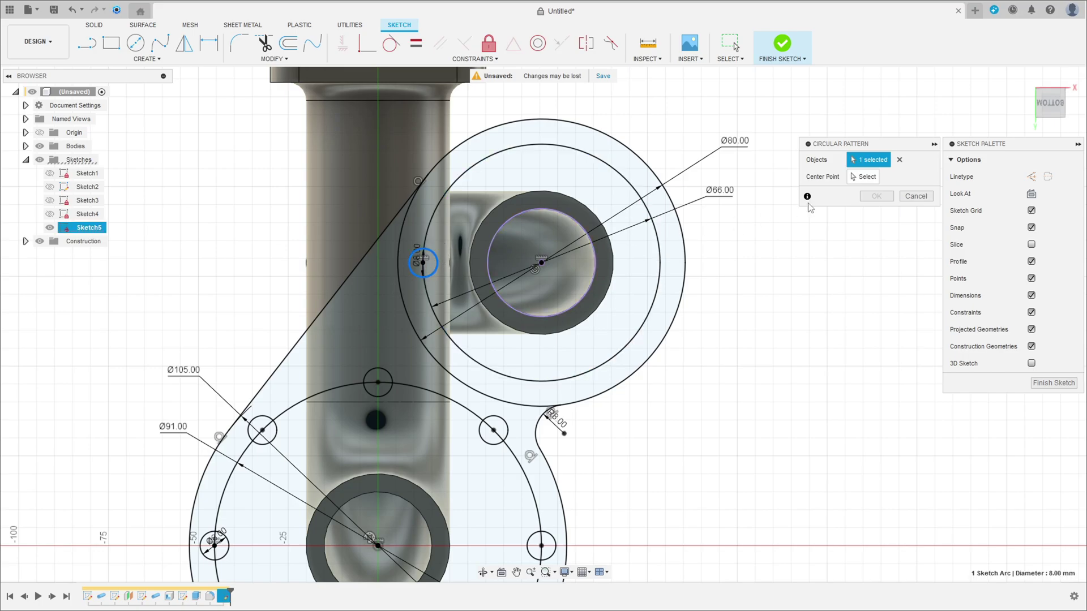
click(424, 262)
click(541, 264)
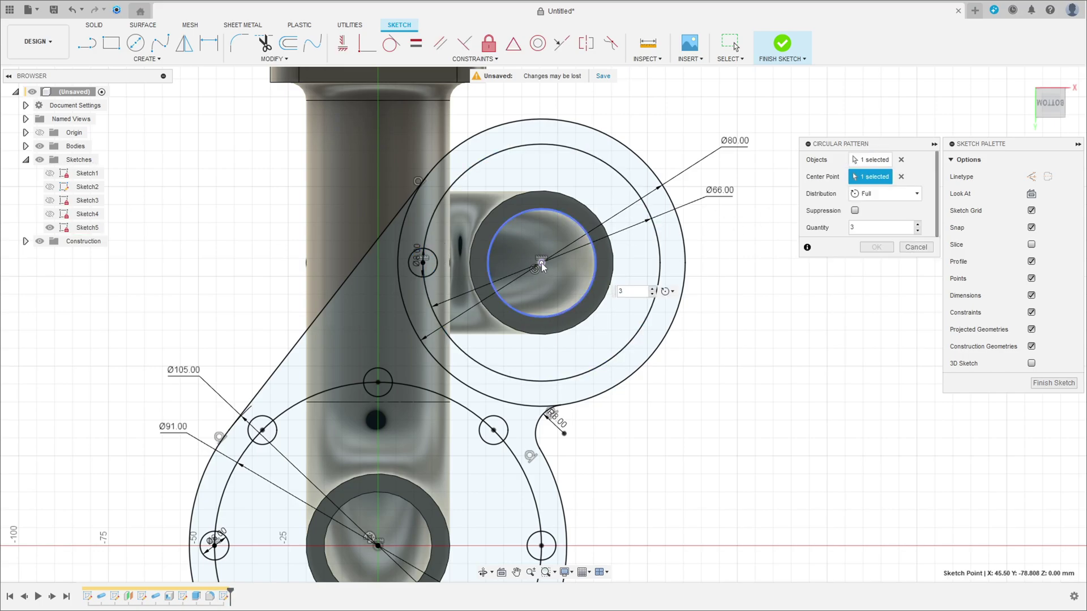
click(863, 227)
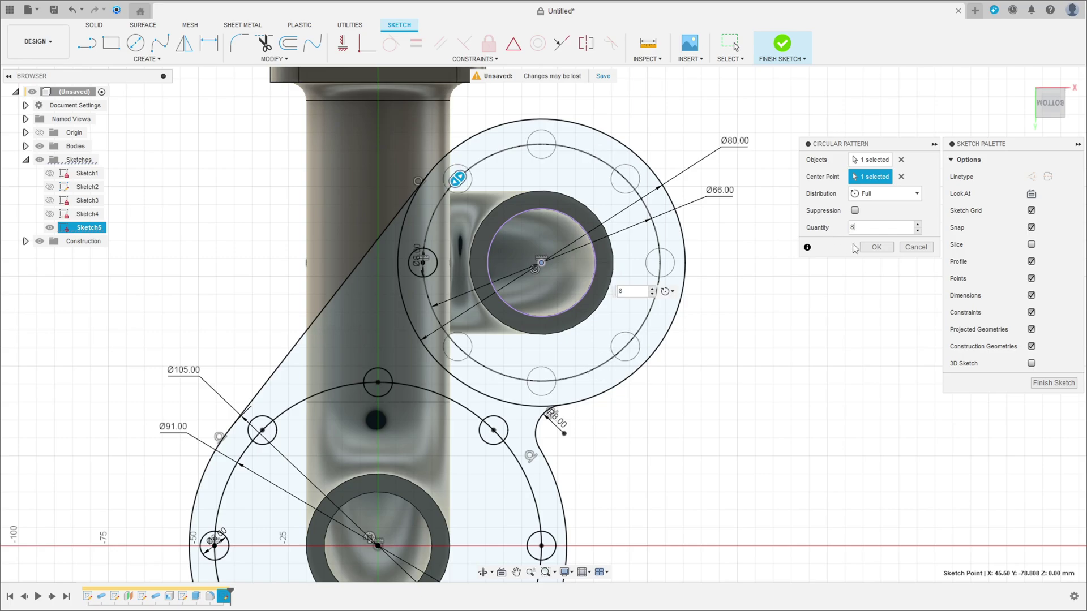
click(876, 248)
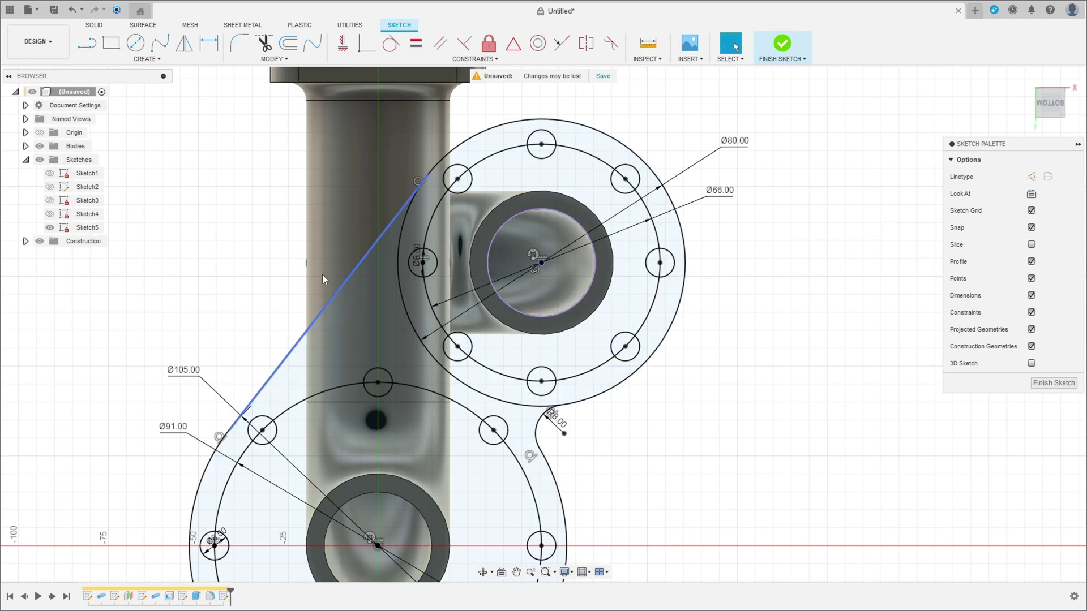
Step: Trim away the left arc of the upper flange outline
click(263, 47)
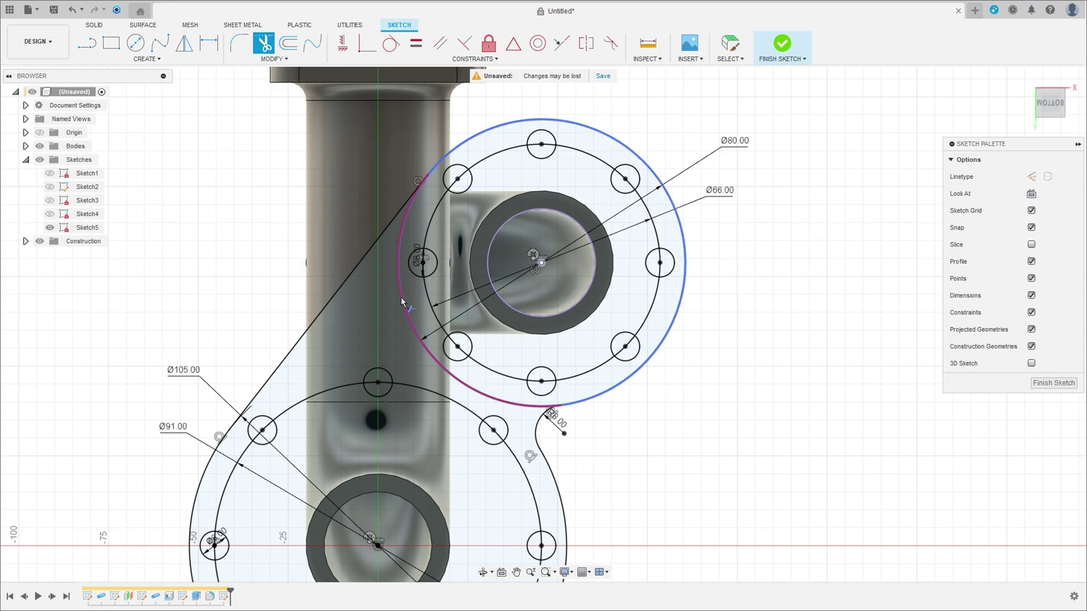
click(401, 297)
scroll(495, 399, down, 3)
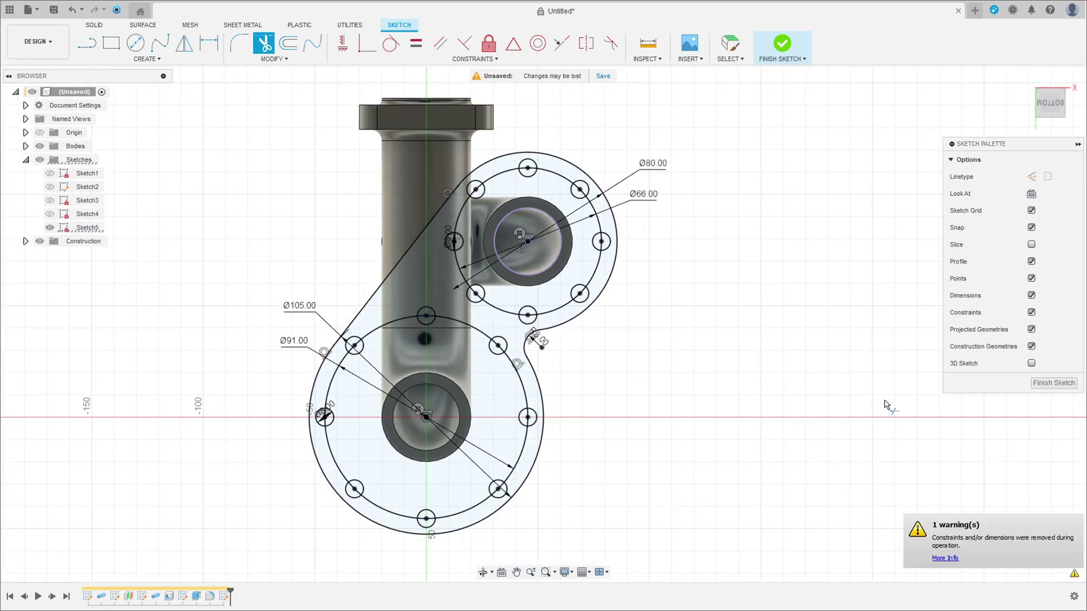
scroll(567, 341, up, 2)
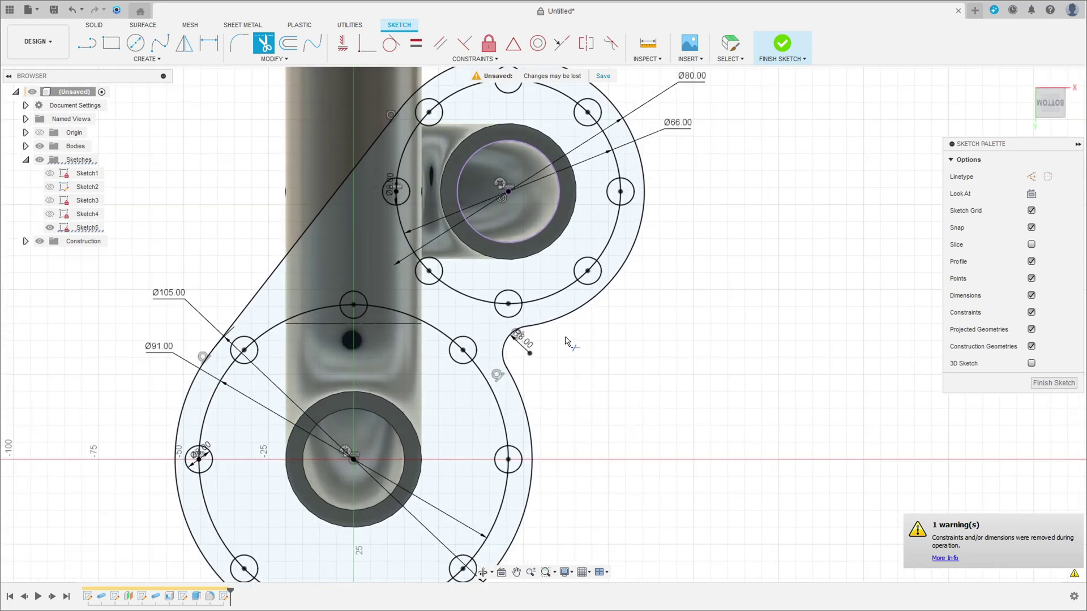
key(Escape)
Step: Convert the Ø80 and Ø91 bolt circles to construction geometry
click(552, 298)
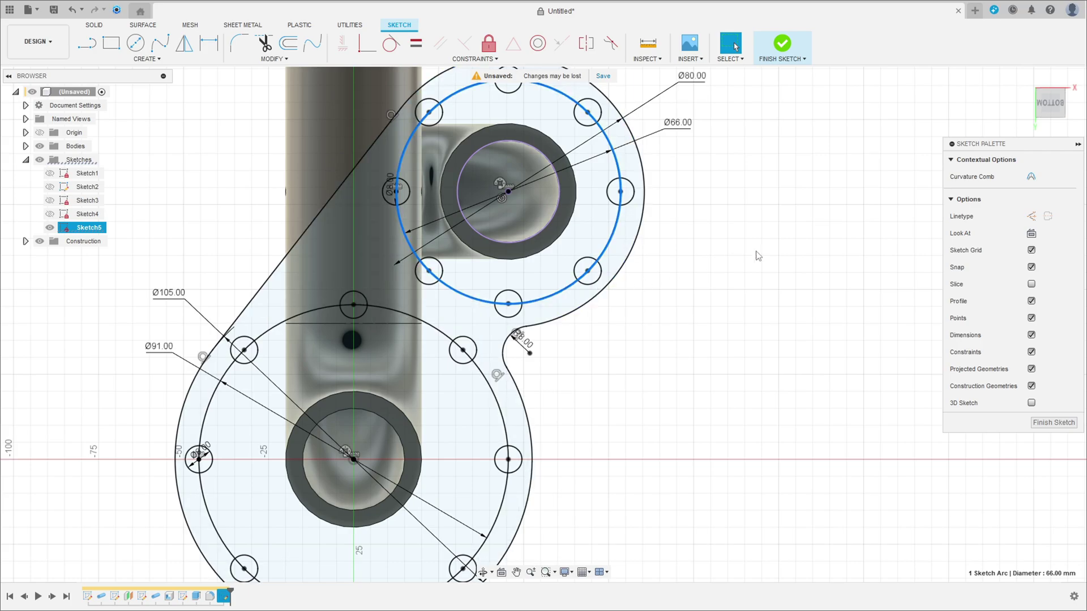
click(1031, 217)
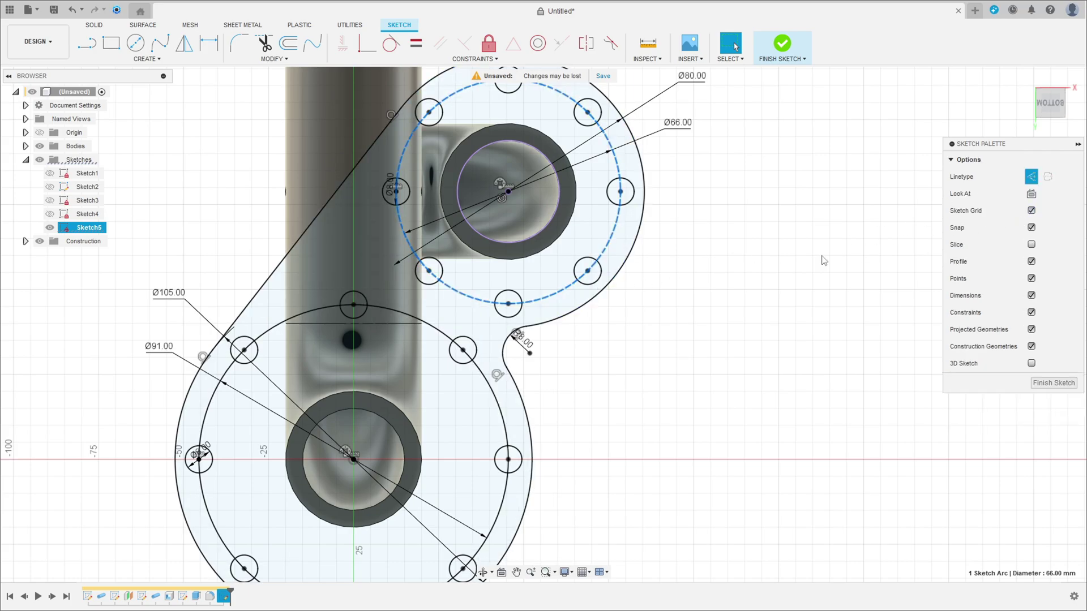
click(492, 395)
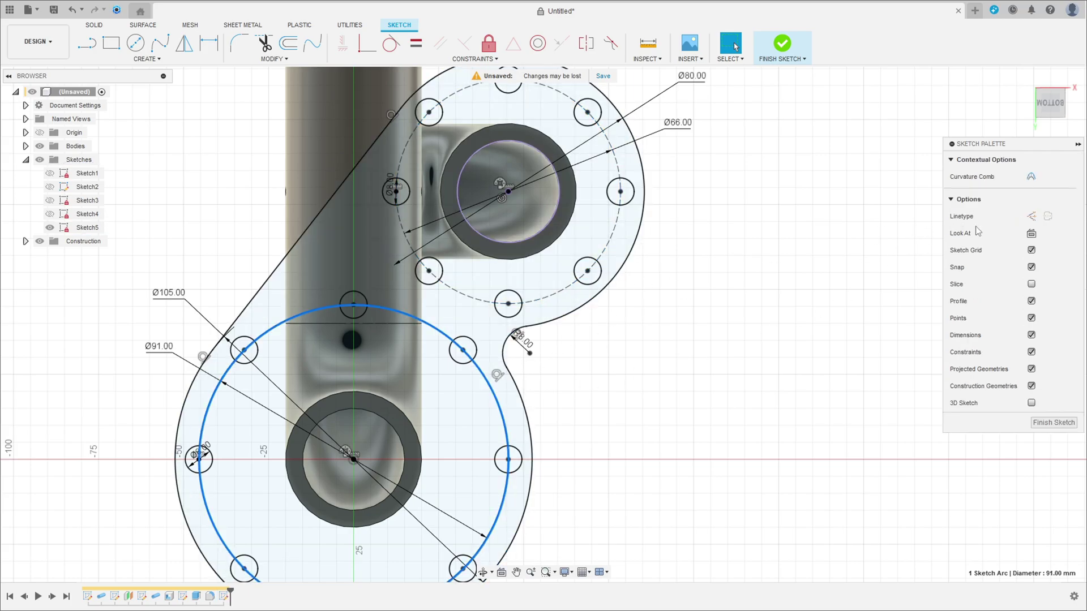
click(1029, 217)
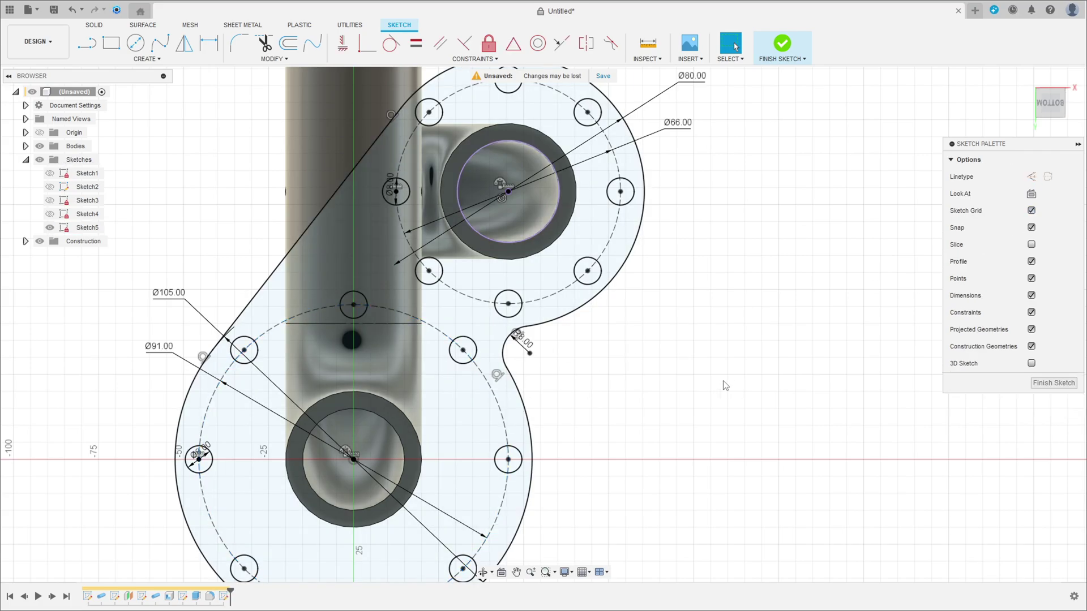
scroll(690, 383, down, 2)
scroll(752, 388, up, 1)
Step: Project the lower tube's circular edge into the sketch and finish the sketch
click(147, 59)
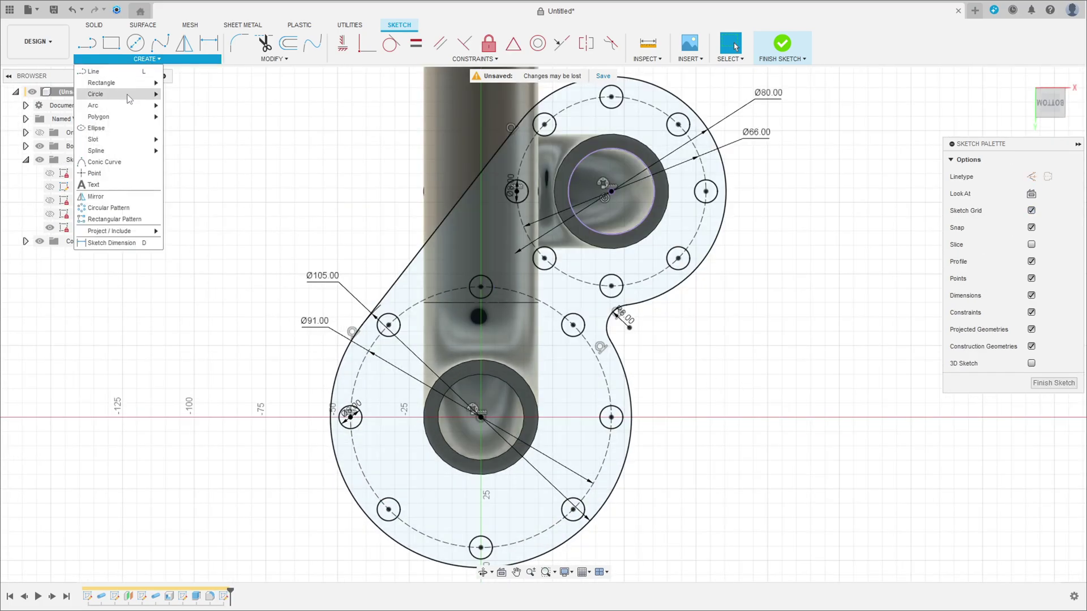
mouse_move(115, 236)
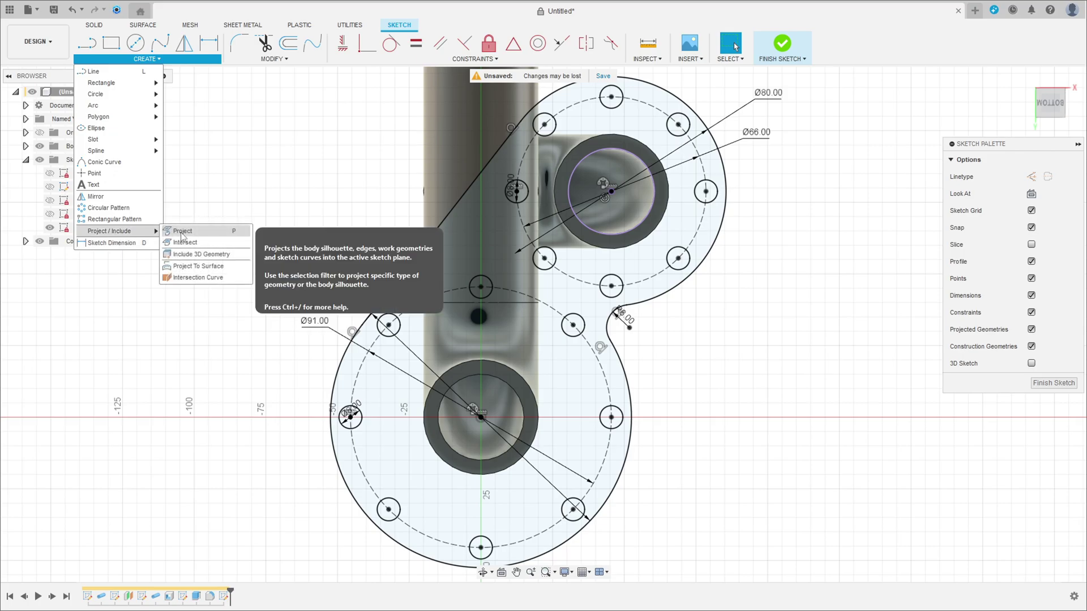
click(249, 231)
click(501, 369)
click(876, 214)
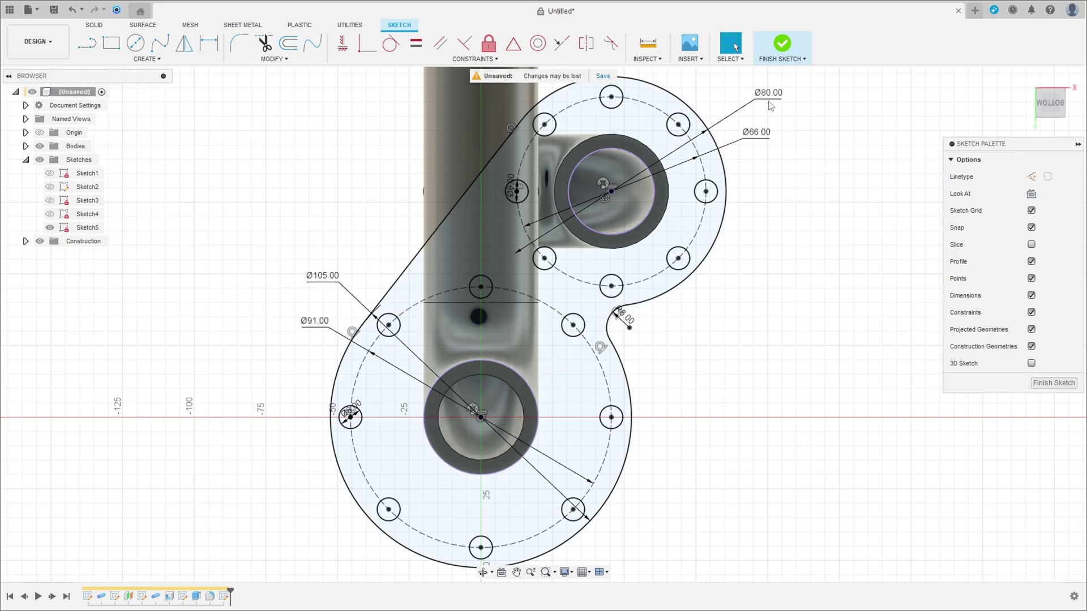
click(782, 46)
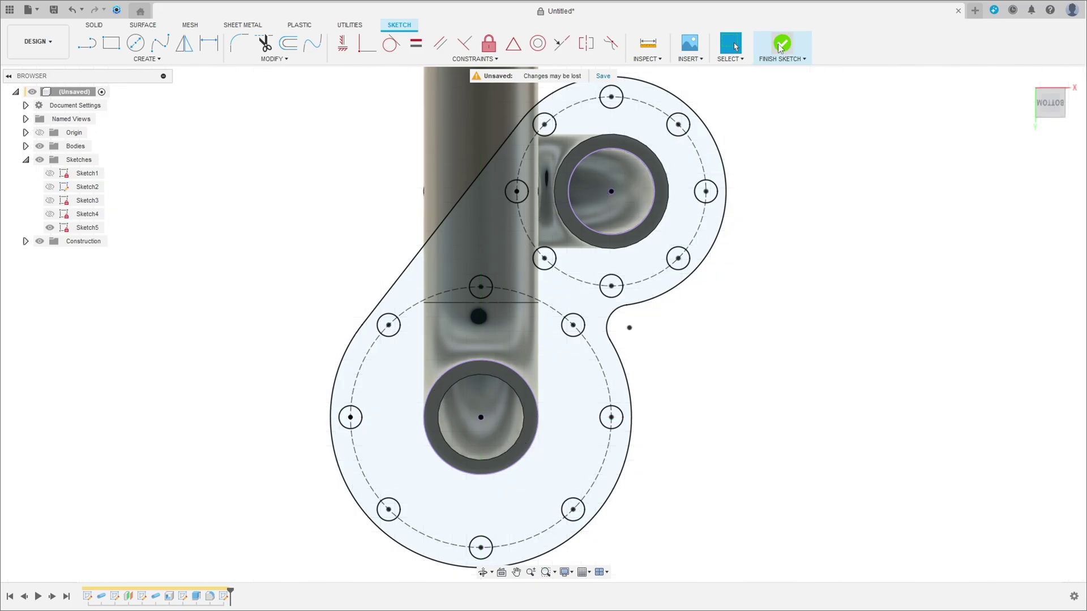
Step: Extrude the flange plate profile 10 mm, joined to the pipe body
click(112, 44)
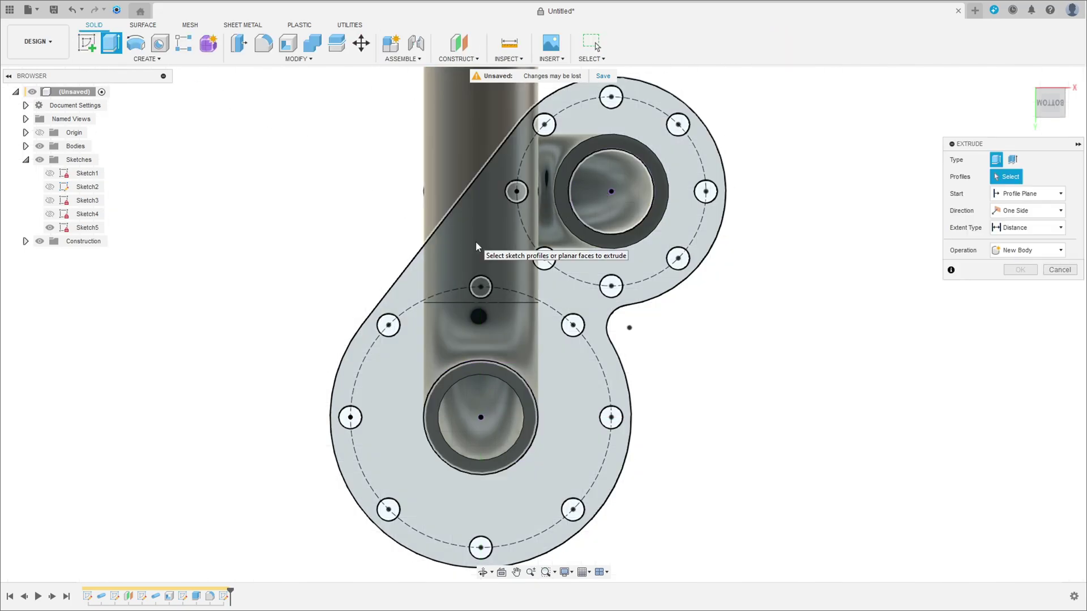
click(475, 242)
shift+middle_drag(340, 252, 560, 375)
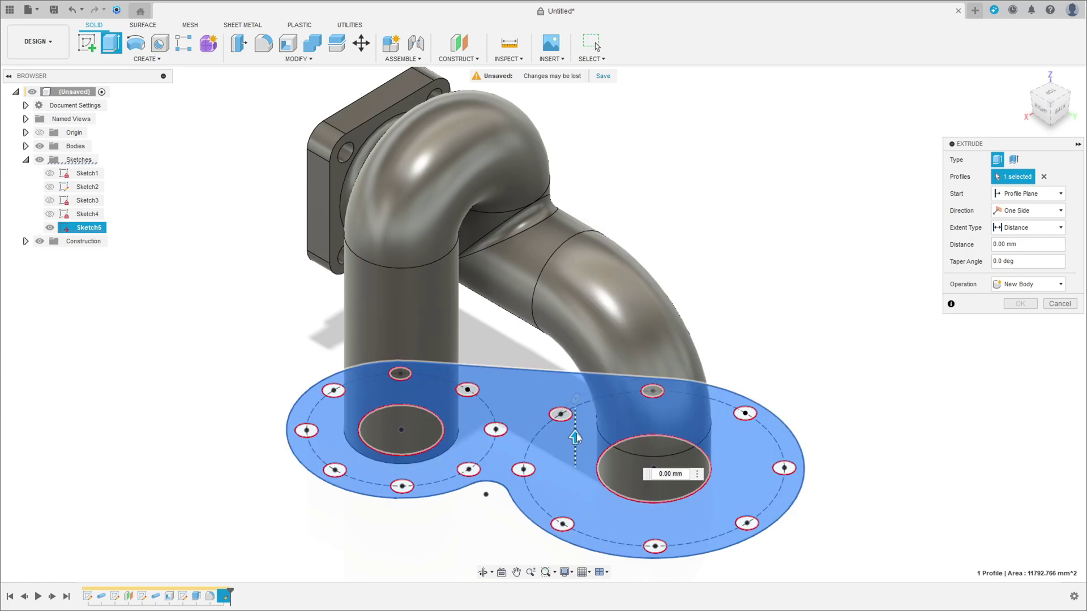
drag(575, 437, 576, 415)
click(1013, 284)
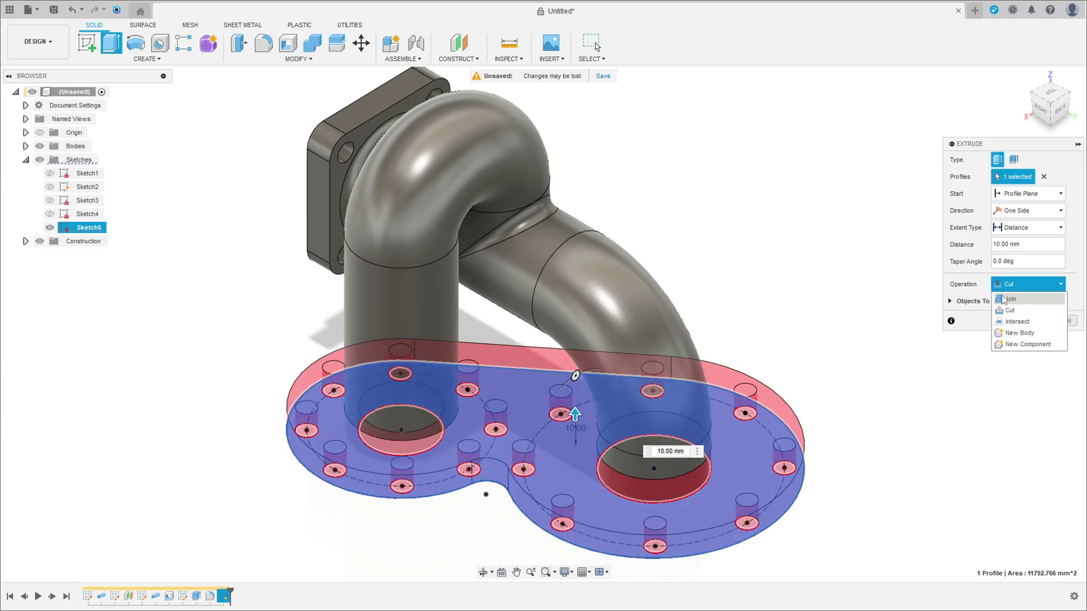
click(1005, 299)
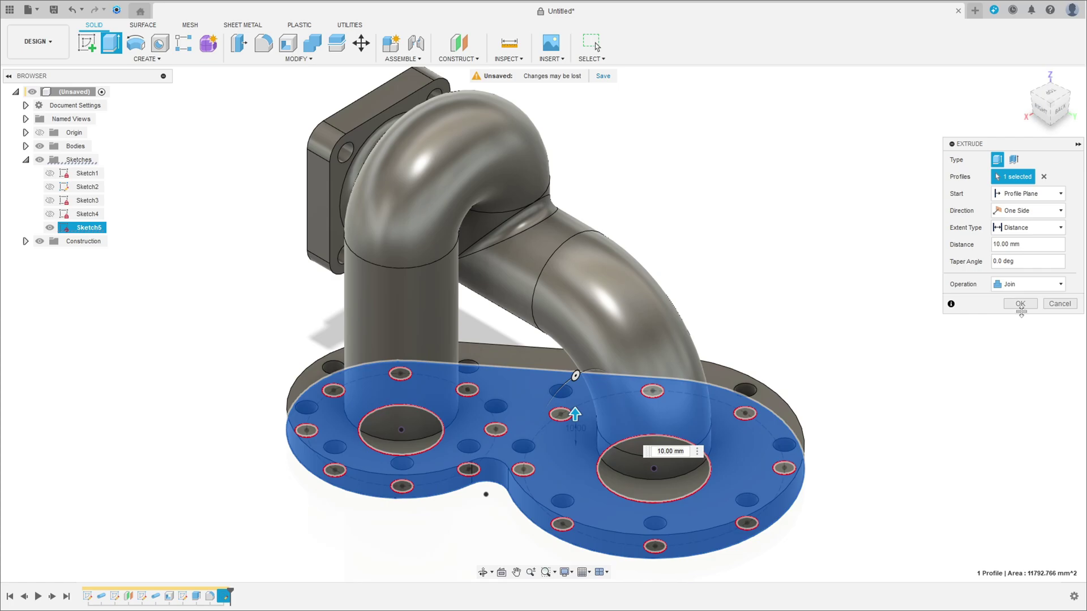
click(1021, 304)
shift+middle_drag(908, 407, 791, 423)
drag(742, 420, 606, 361)
key(Escape)
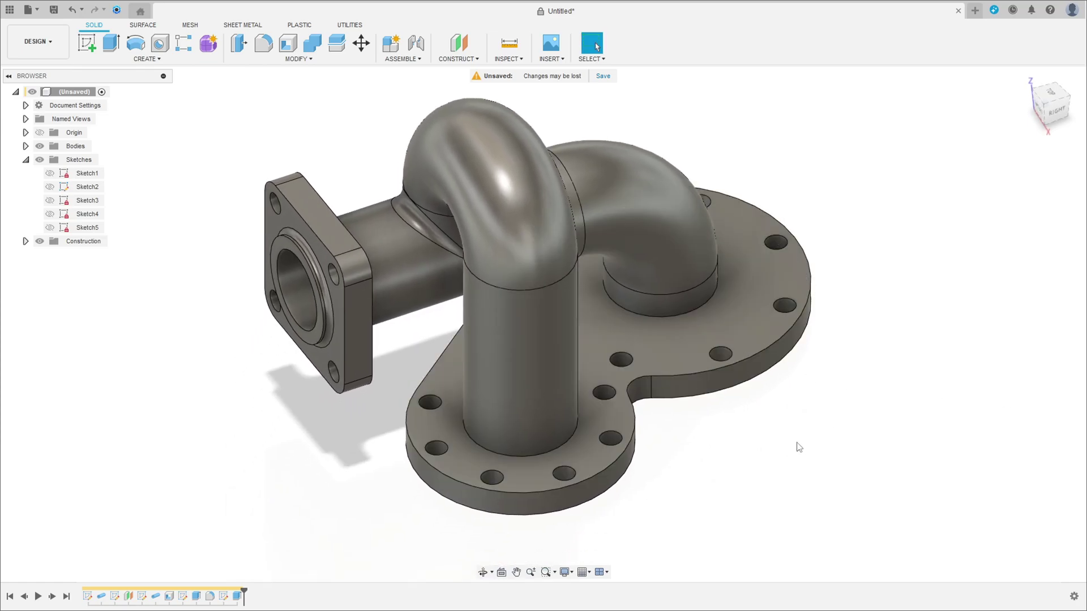
Step: On the flange underside, sketch a 74 mm circle centred on the lower opening
mouse_move(776, 456)
middle_down()
mouse_move(759, 438)
mouse_move(487, 321)
mouse_move(521, 342)
mouse_move(500, 409)
middle_up()
click(505, 404)
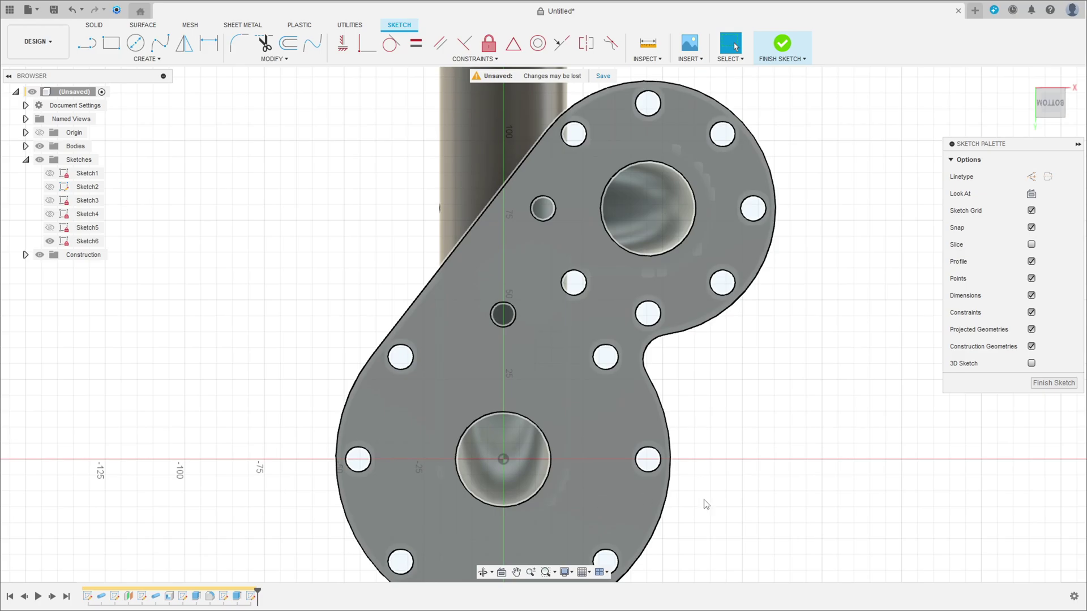
click(136, 44)
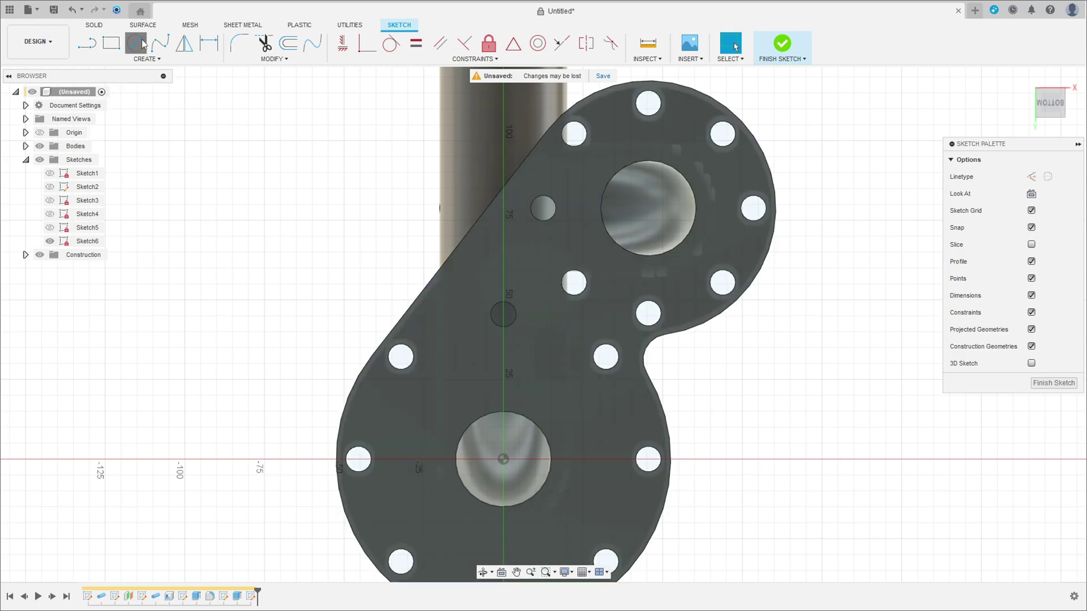
click(504, 459)
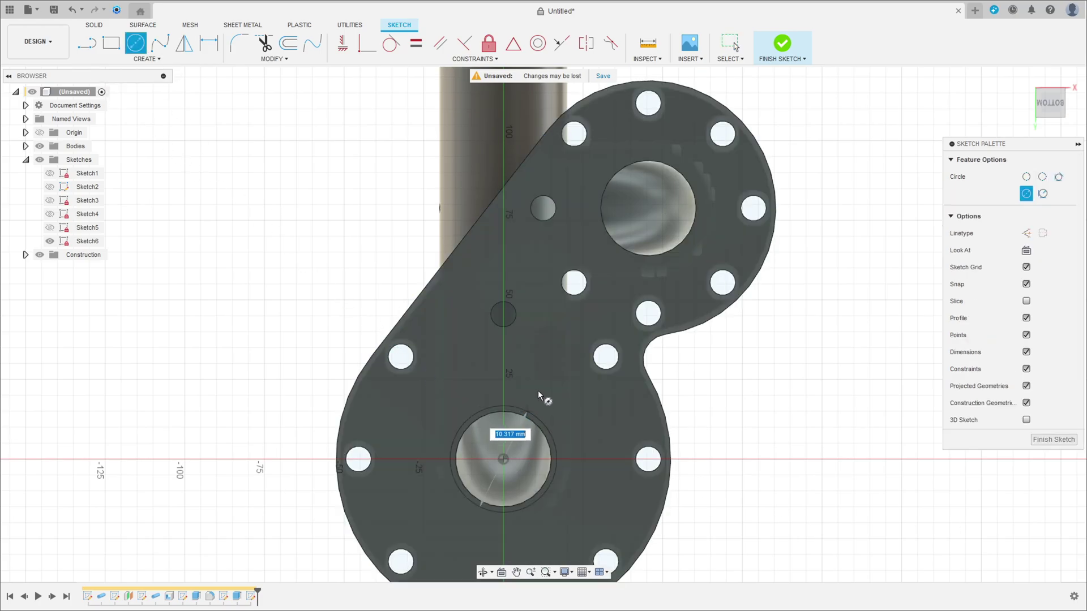
text(74)
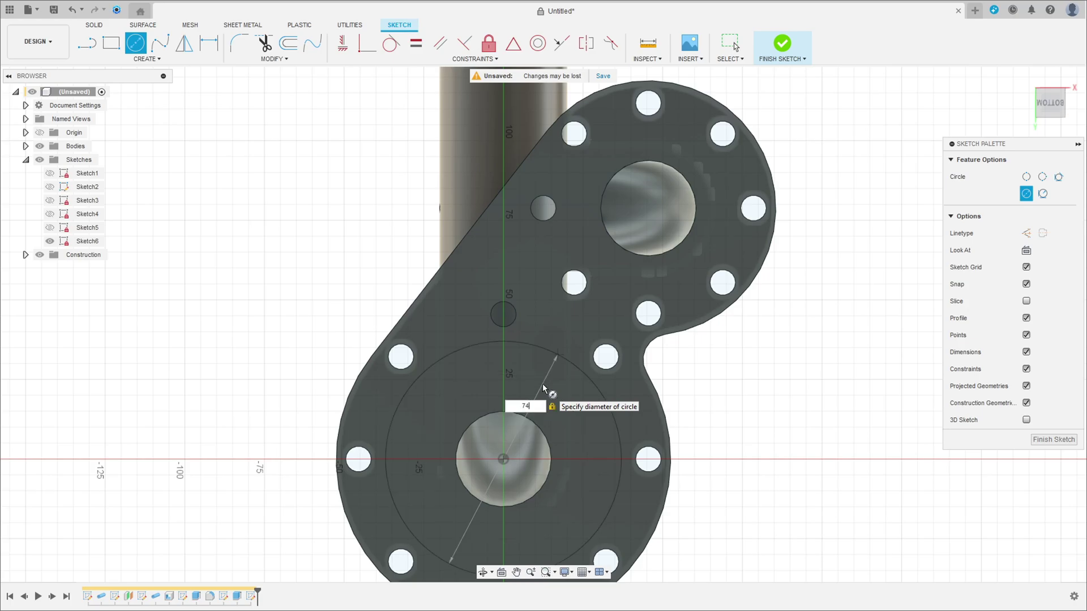
key(Return)
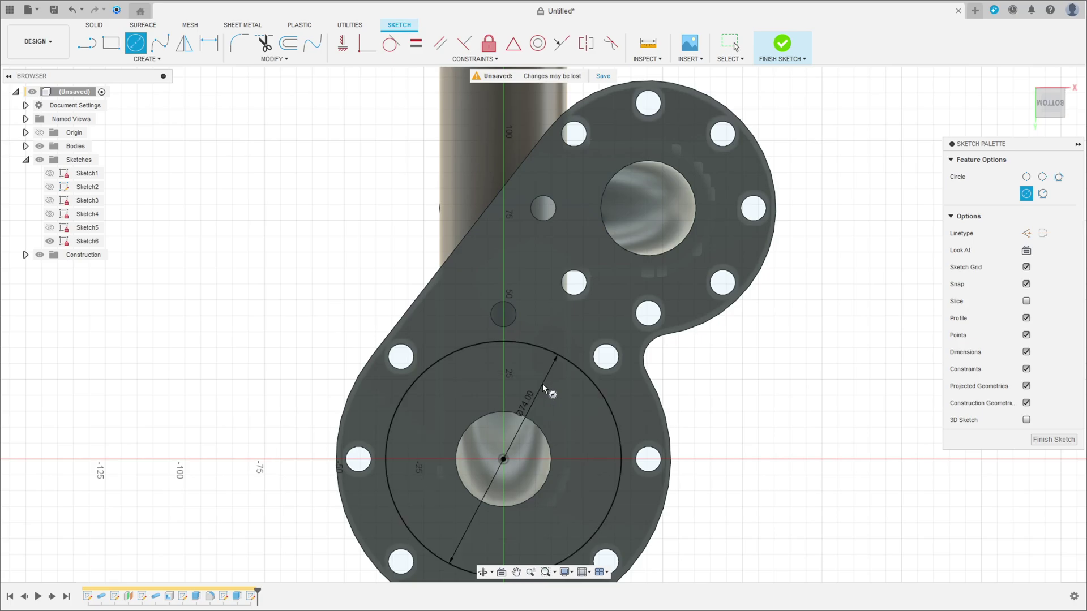
click(782, 44)
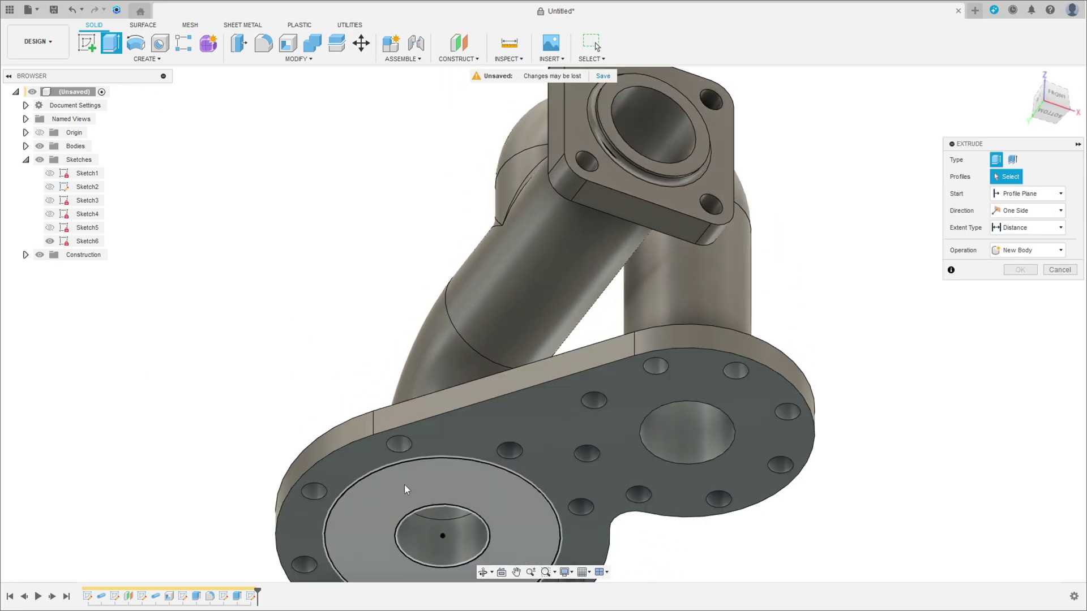
Step: Extrude the Ø74 ring profile -4 mm as a cut into the plate underside
click(418, 488)
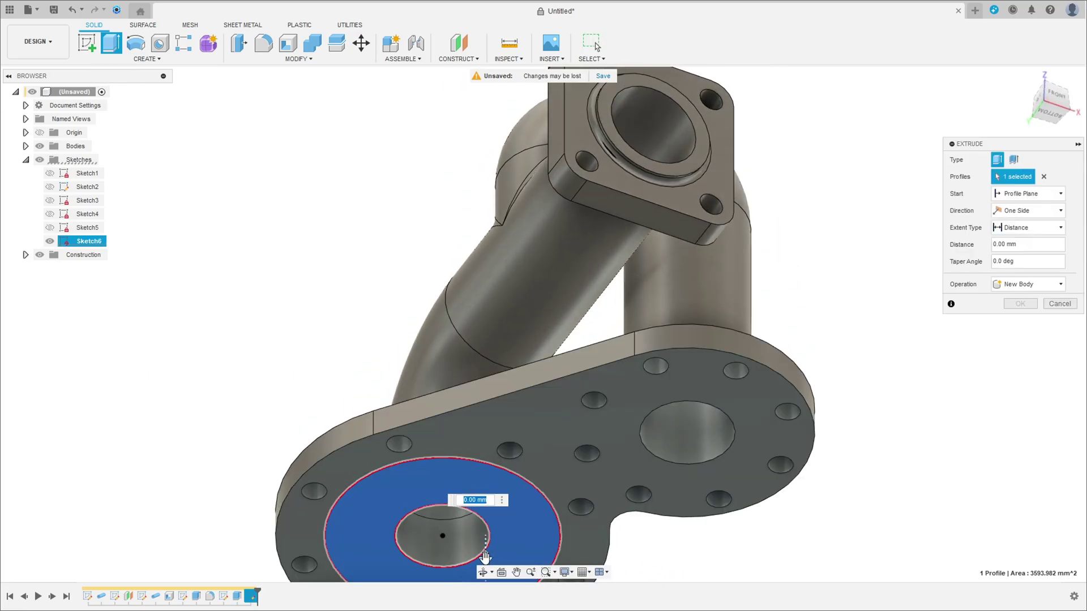
drag(485, 561, 483, 545)
text(-4)
key(Return)
middle_drag(674, 417, 748, 280)
click(1020, 321)
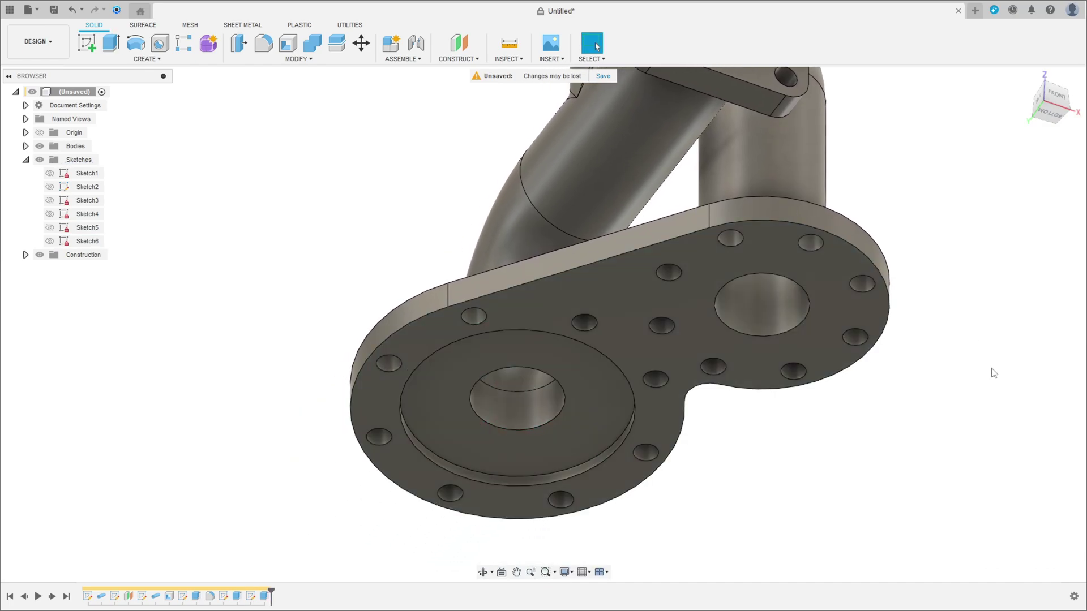
shift+middle_drag(803, 477, 797, 590)
shift+middle_drag(774, 555, 825, 590)
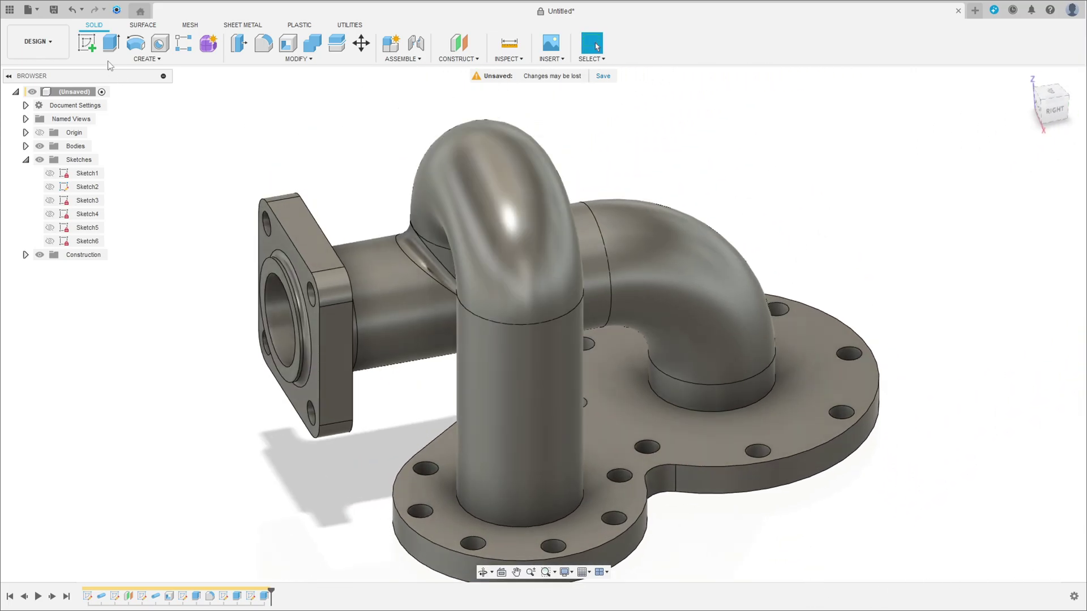
Step: Create a sketch on the origin plane through the pipe base, viewed from RIGHT
click(87, 43)
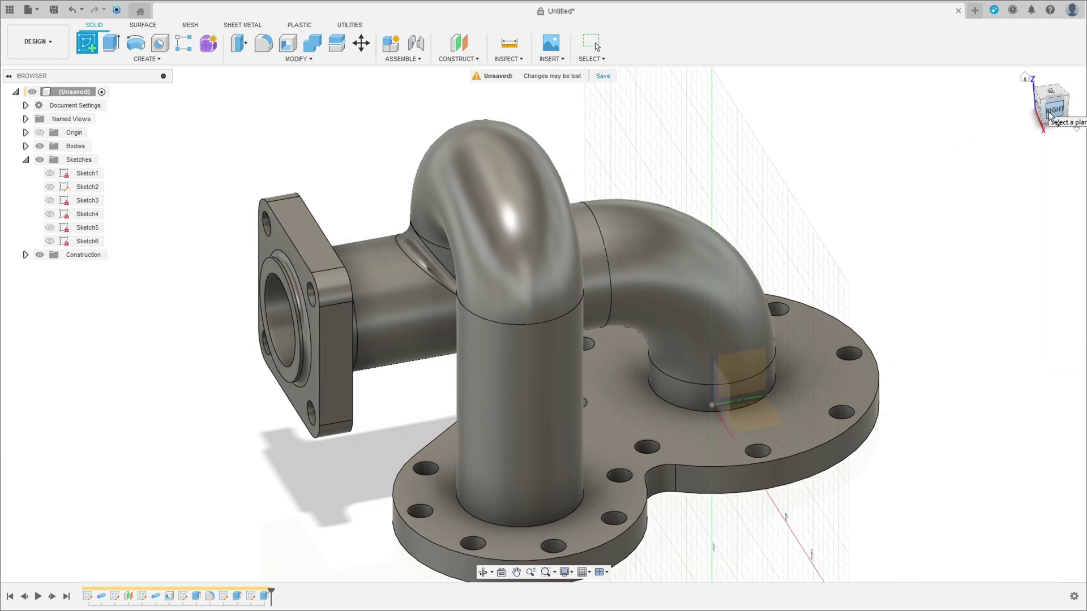
click(1052, 110)
scroll(509, 396, up, 5)
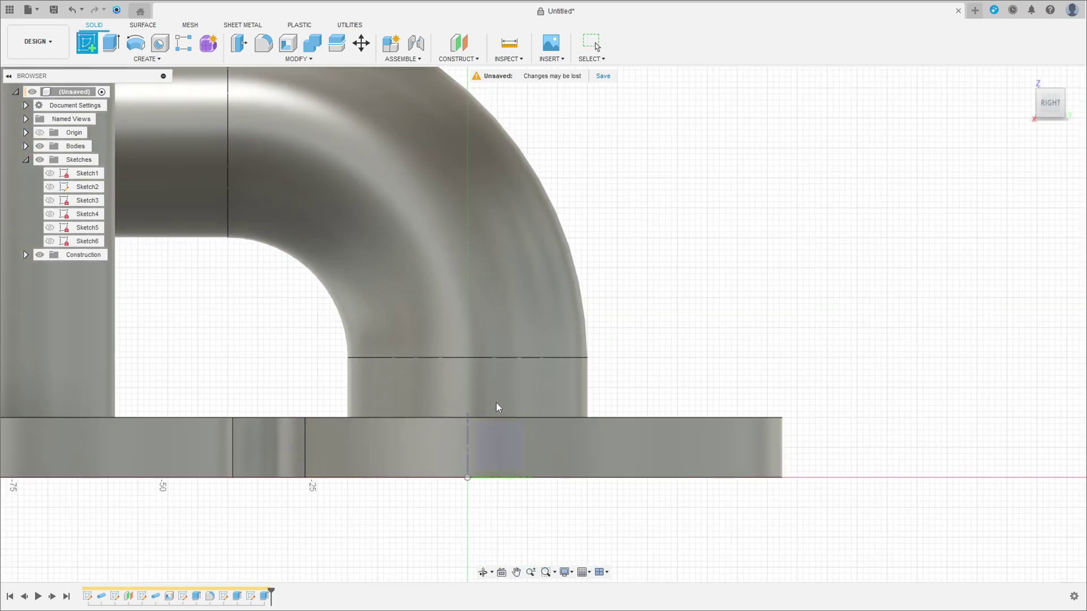
scroll(496, 402, up, 1)
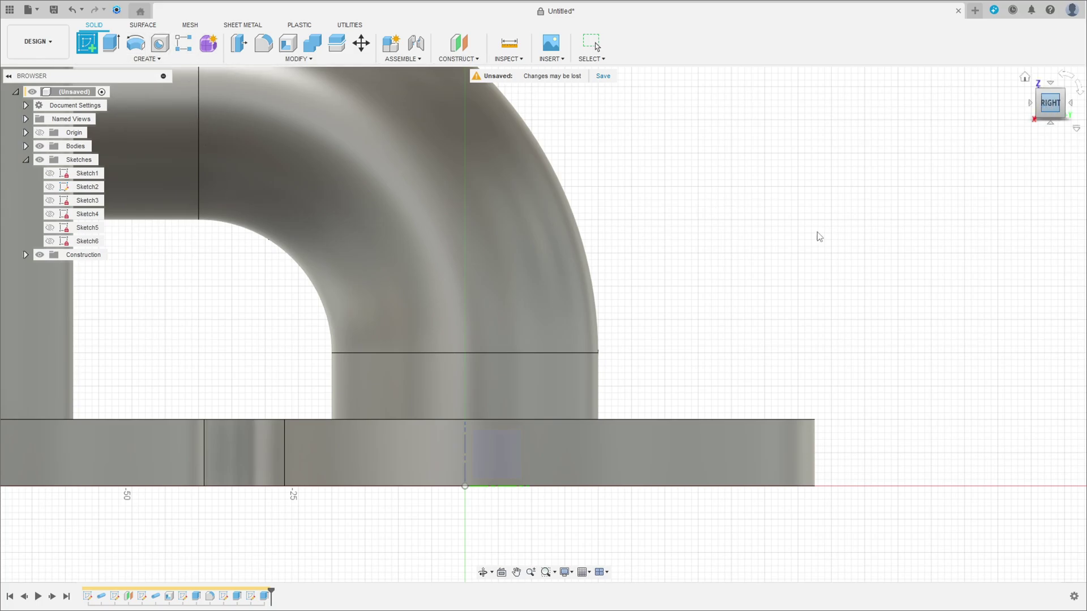
click(500, 452)
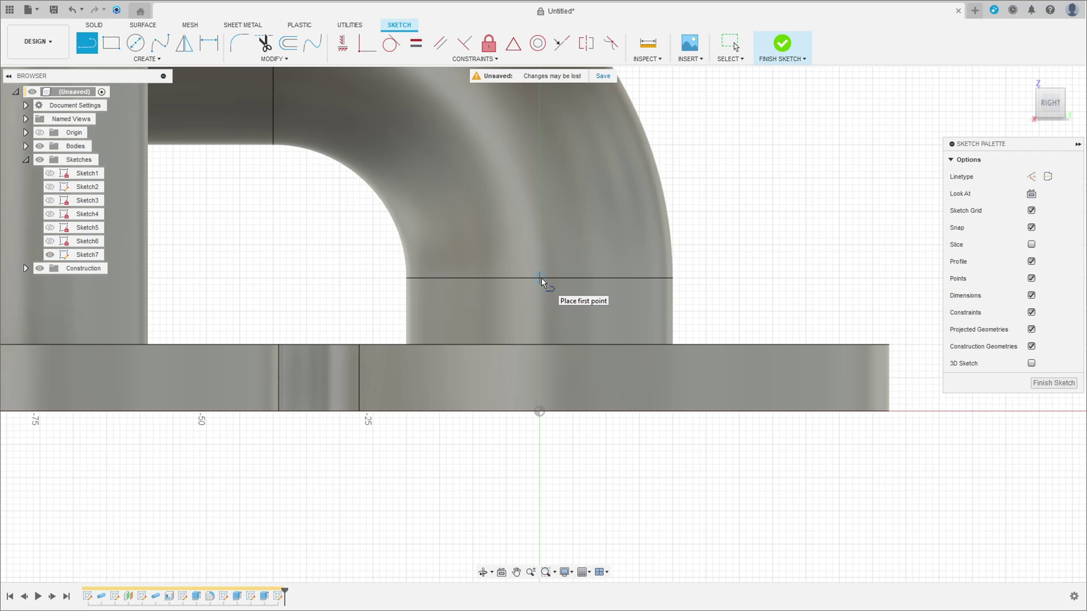
Step: Draw a vertical centre line down to the base origin and switch to wireframe display
click(540, 277)
click(541, 412)
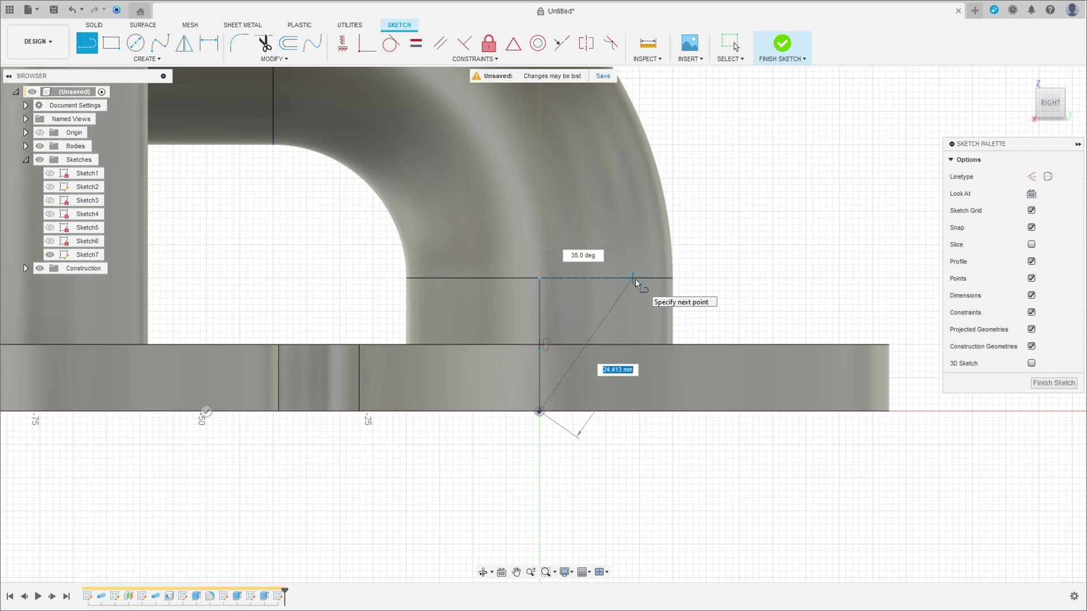
key(Escape)
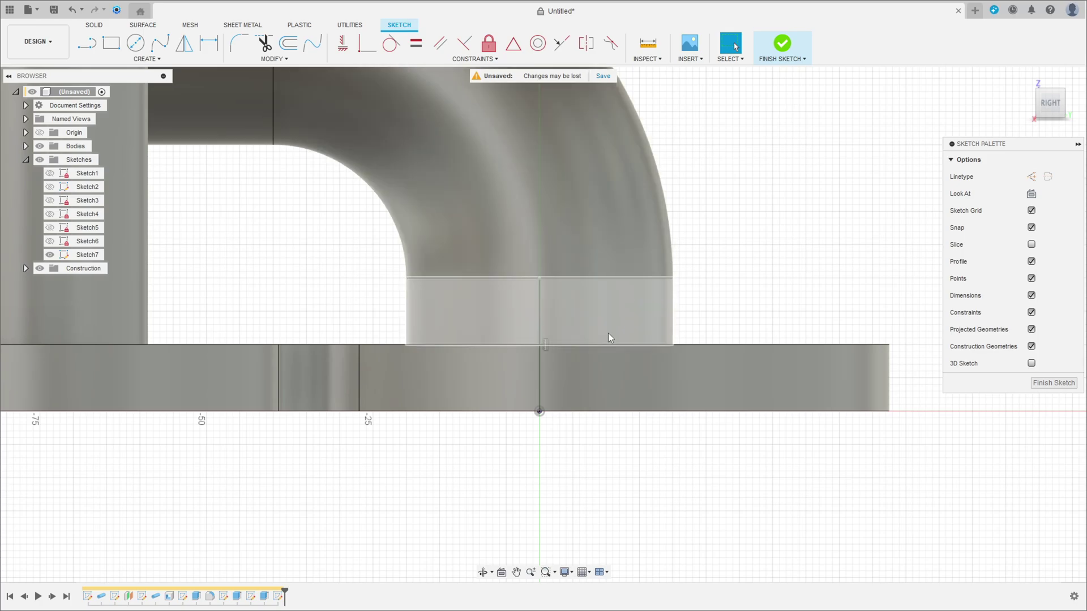
click(570, 576)
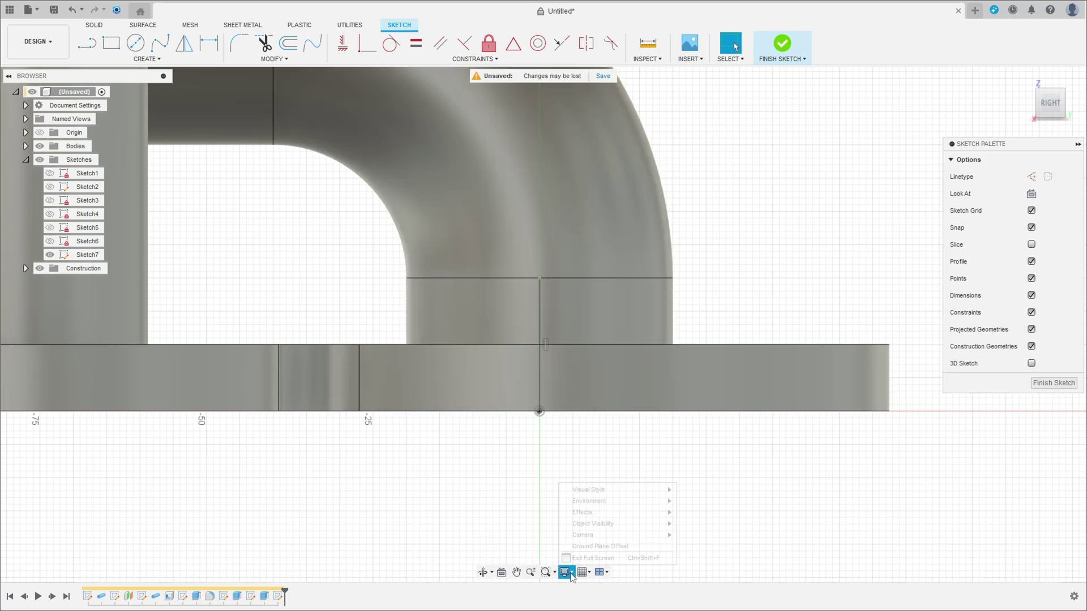
mouse_move(628, 492)
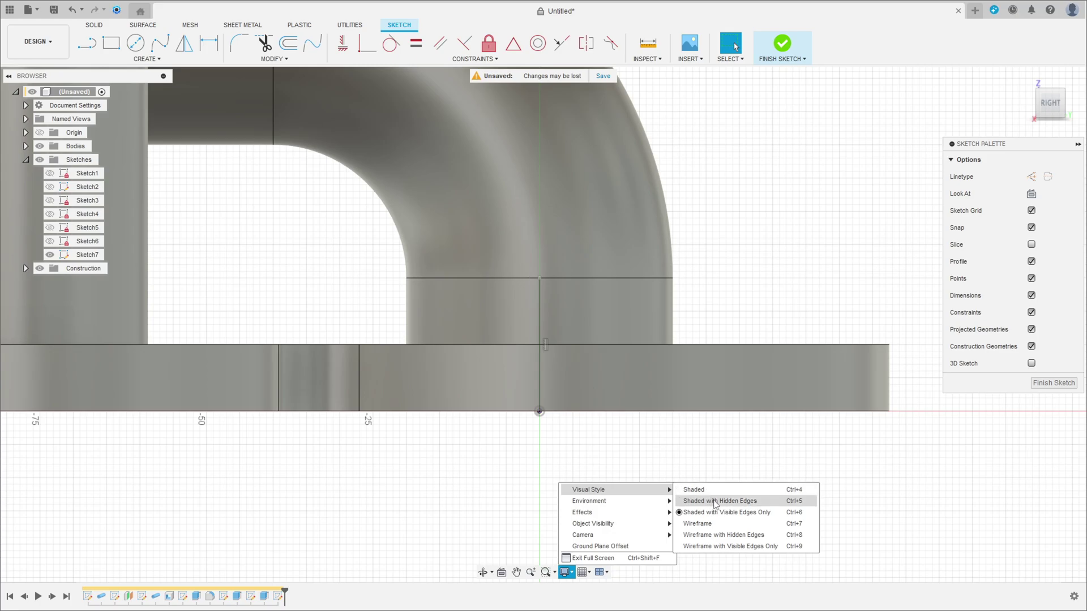
click(724, 524)
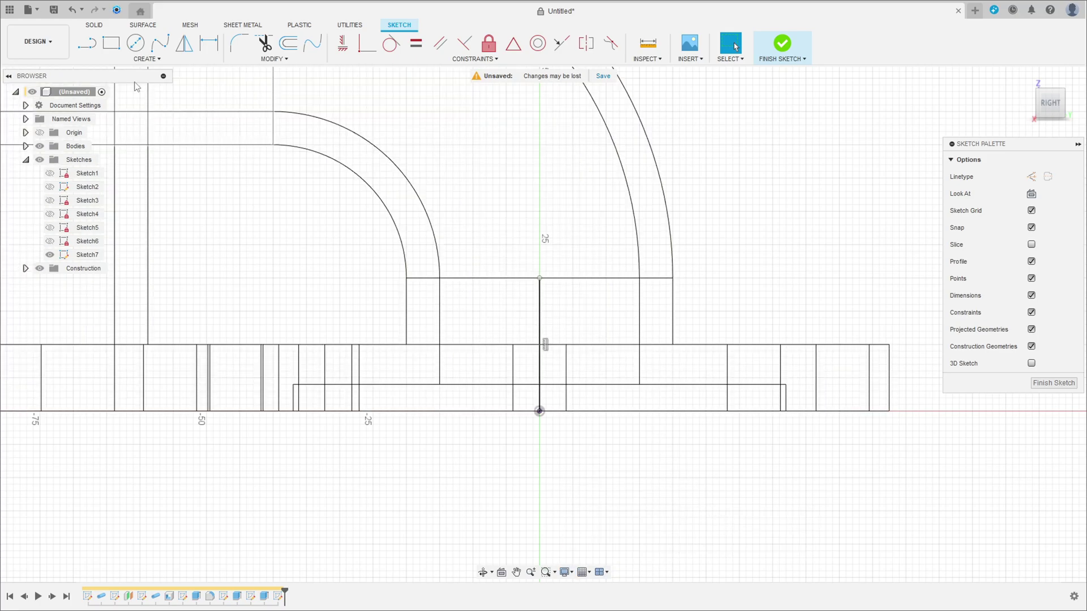
Step: Draw a diagonal from the pipe bend corner and dimension it 45° to the vertical line
key(l)
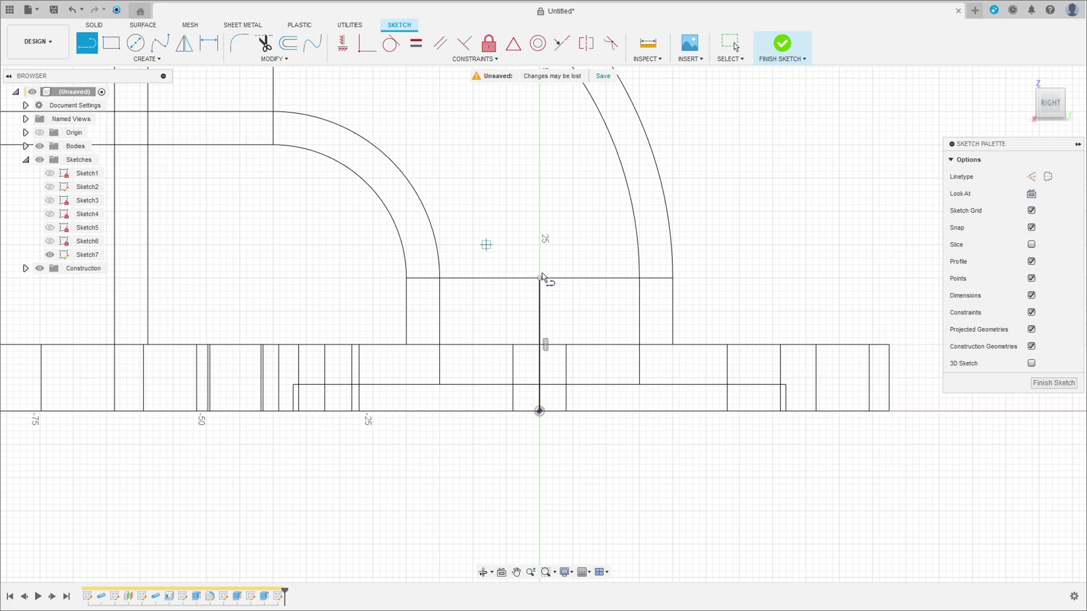
click(639, 278)
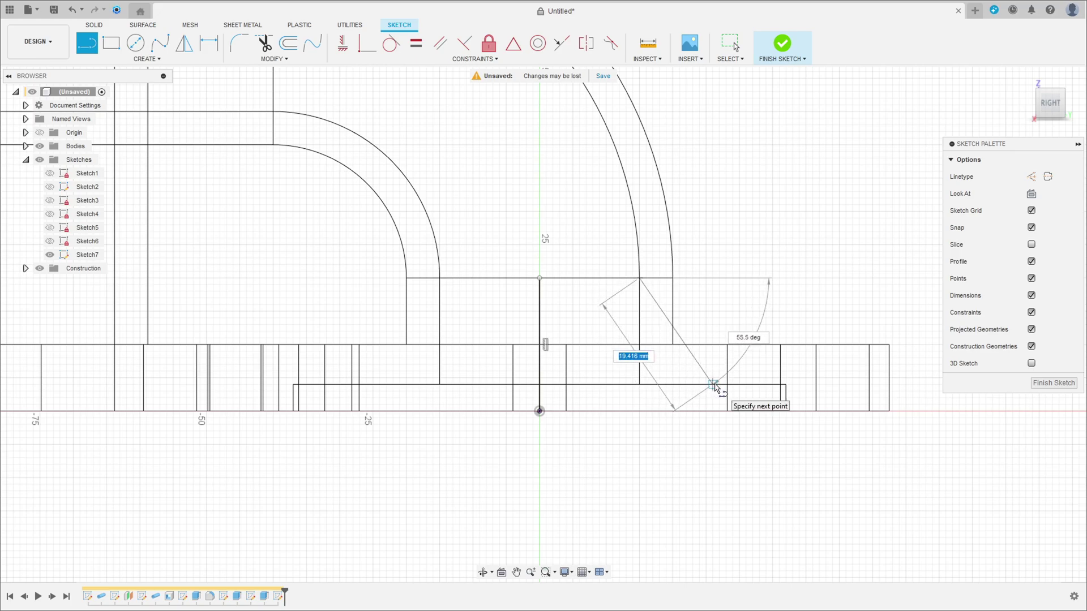
click(712, 384)
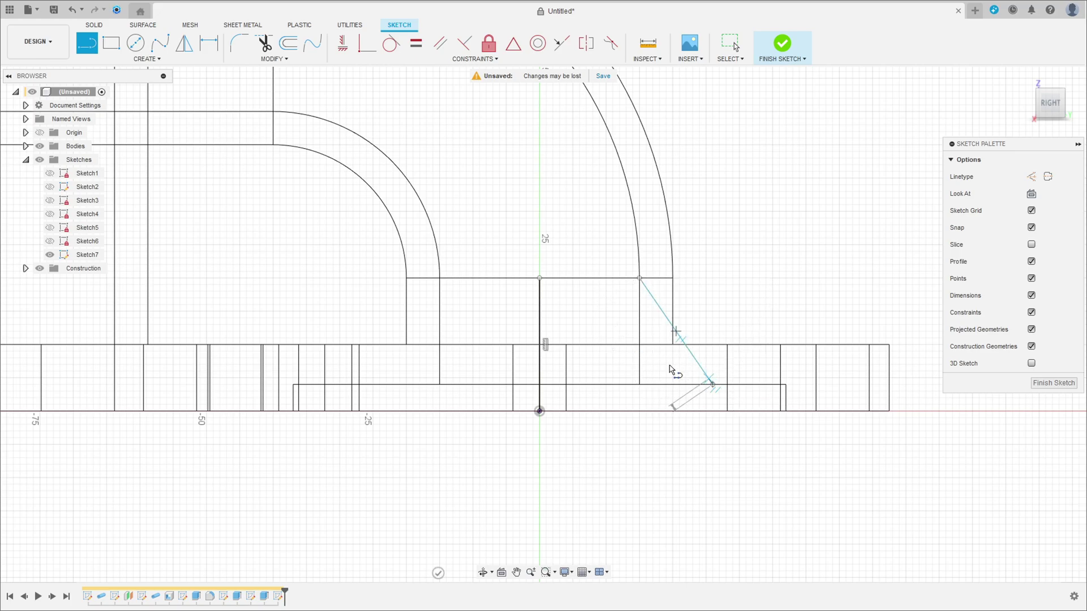
click(209, 42)
click(682, 343)
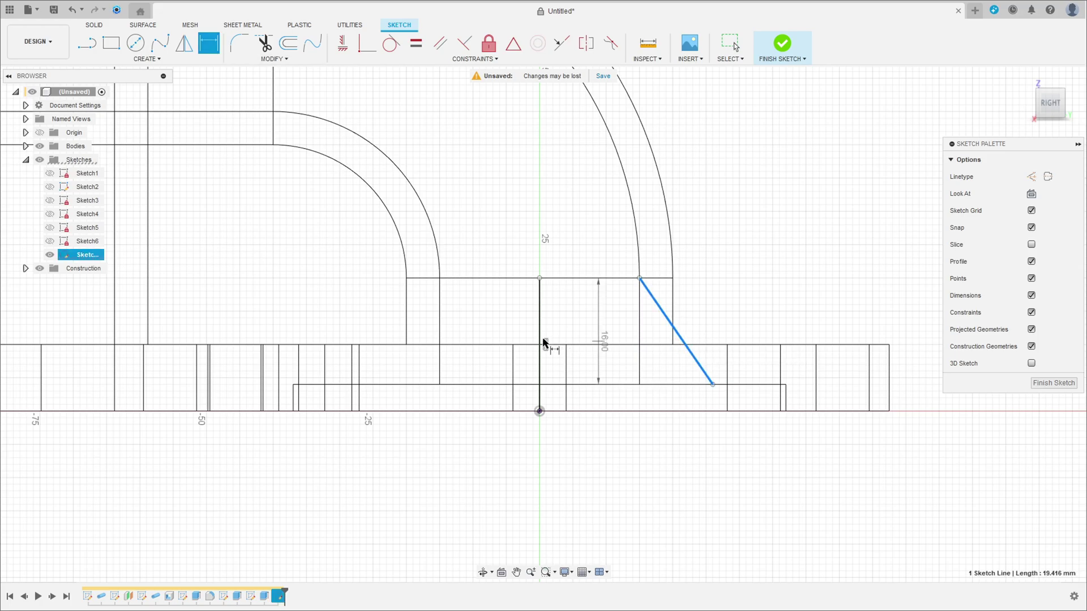
click(540, 341)
click(652, 468)
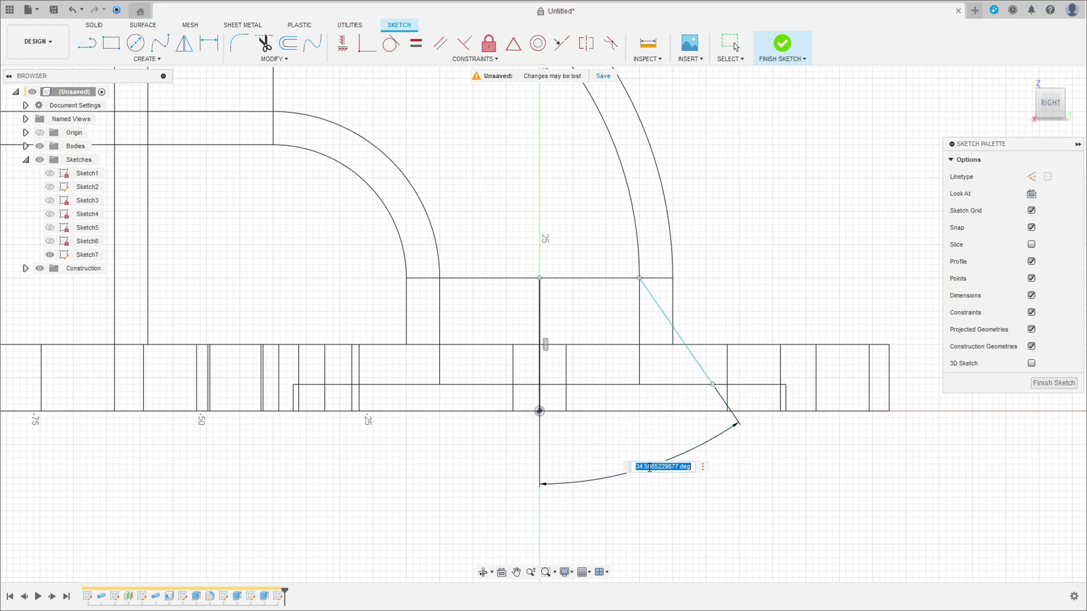
text(45)
key(Return)
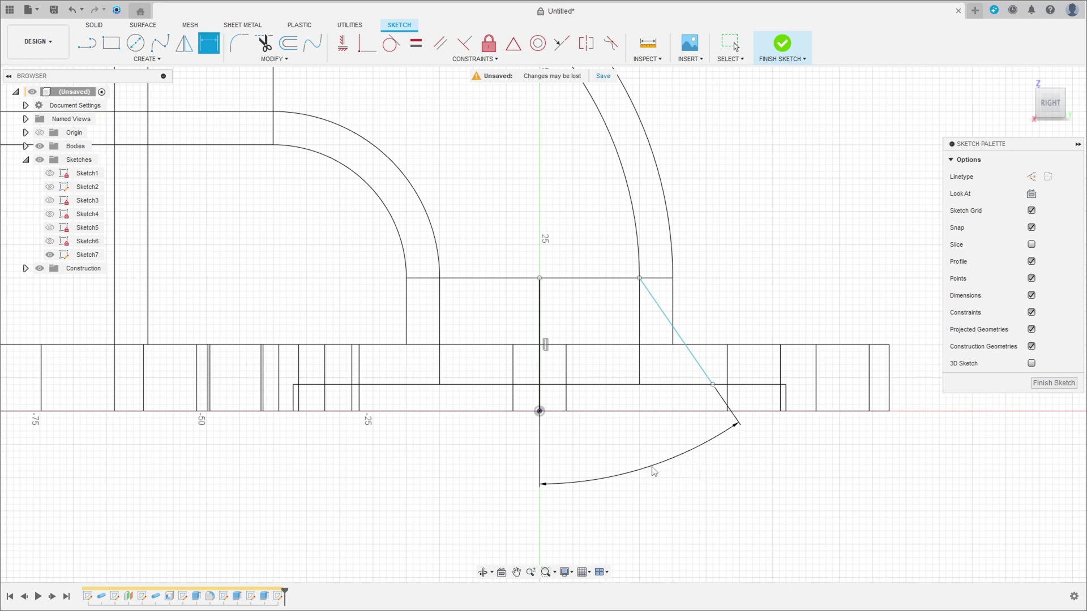
key(Escape)
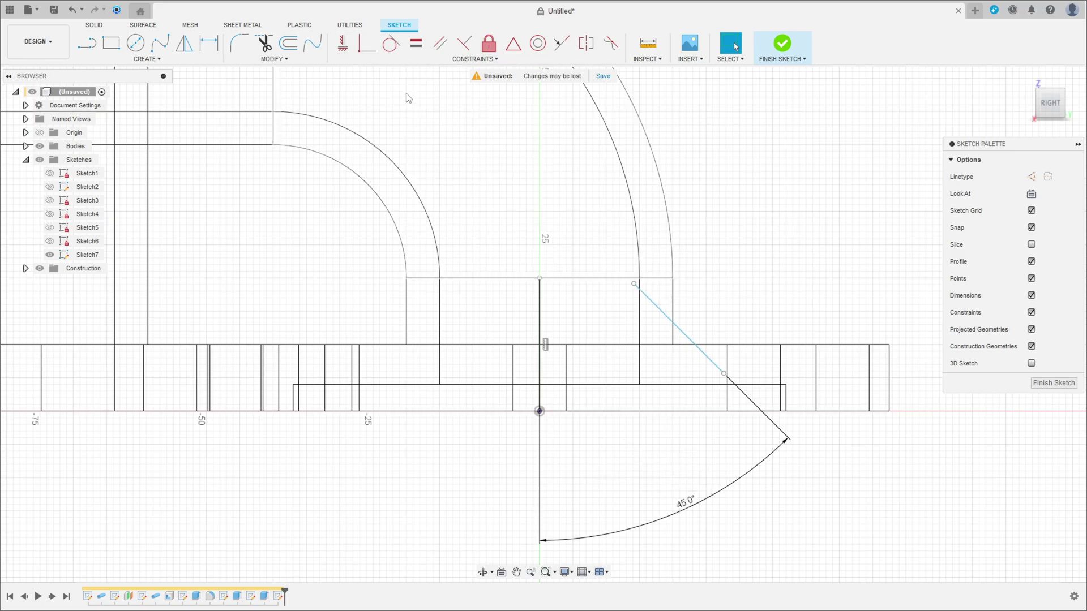
Step: Select the top horizontal edge for projecting
click(609, 279)
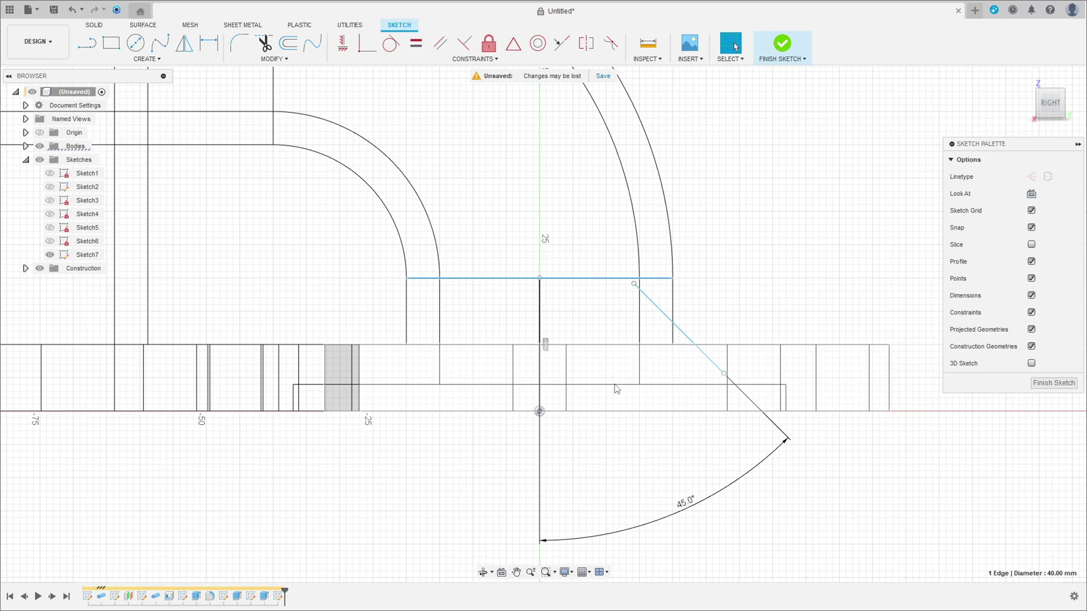
click(628, 394)
click(758, 267)
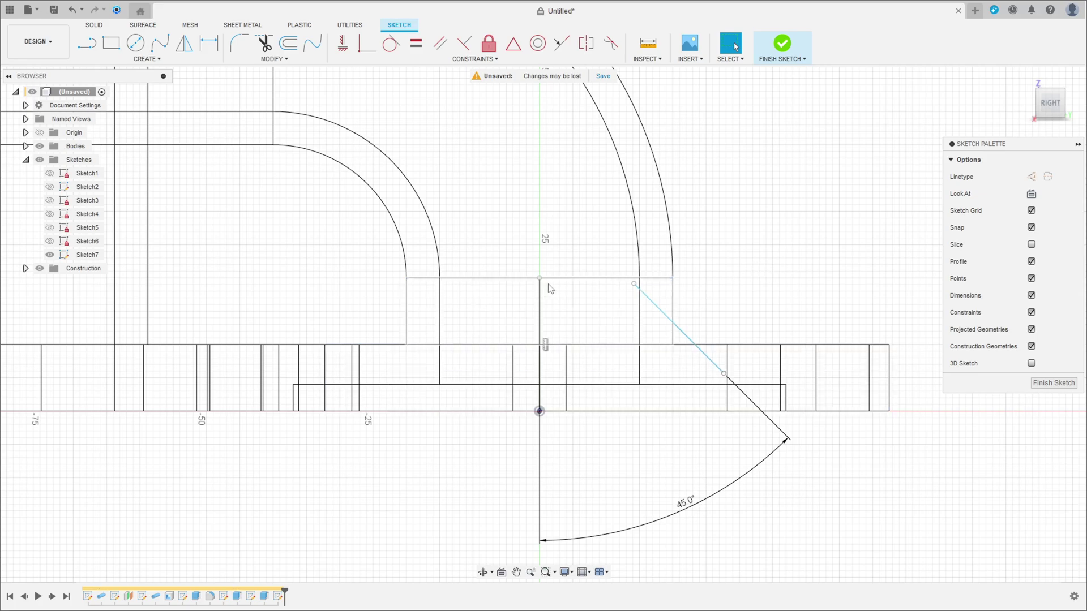
click(569, 278)
Step: Project the pipe-base edge and the flange edge into the sketch
click(158, 61)
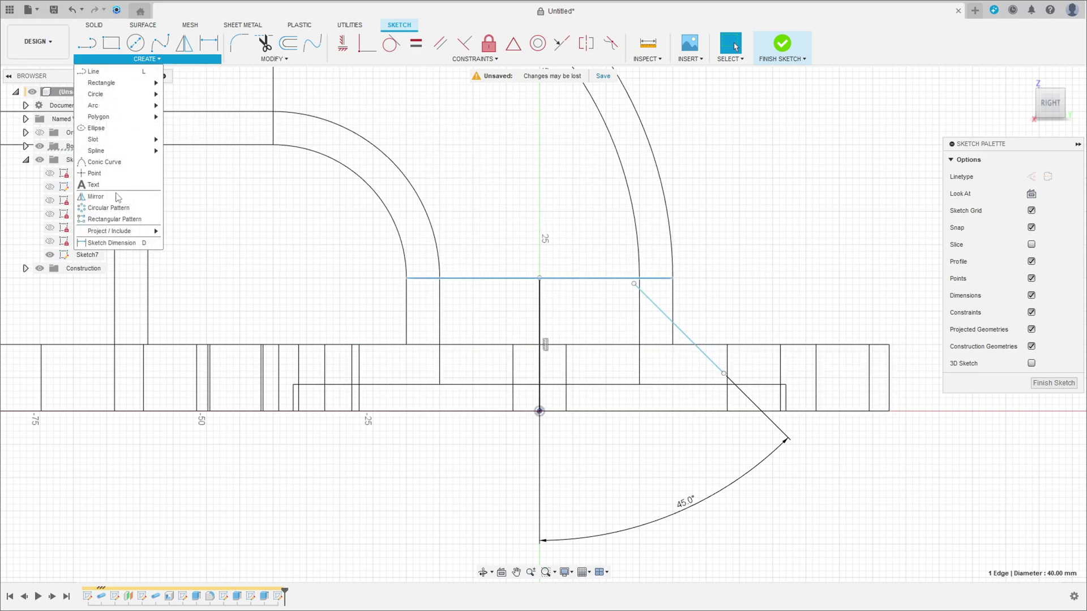
mouse_move(129, 232)
click(224, 232)
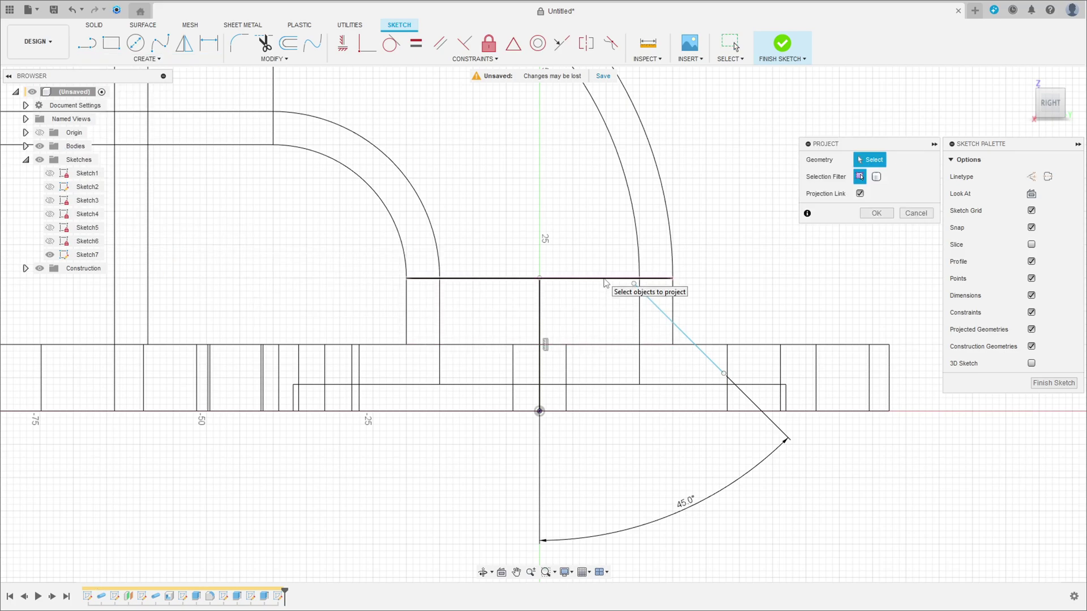
shift+middle_drag(667, 389, 666, 526)
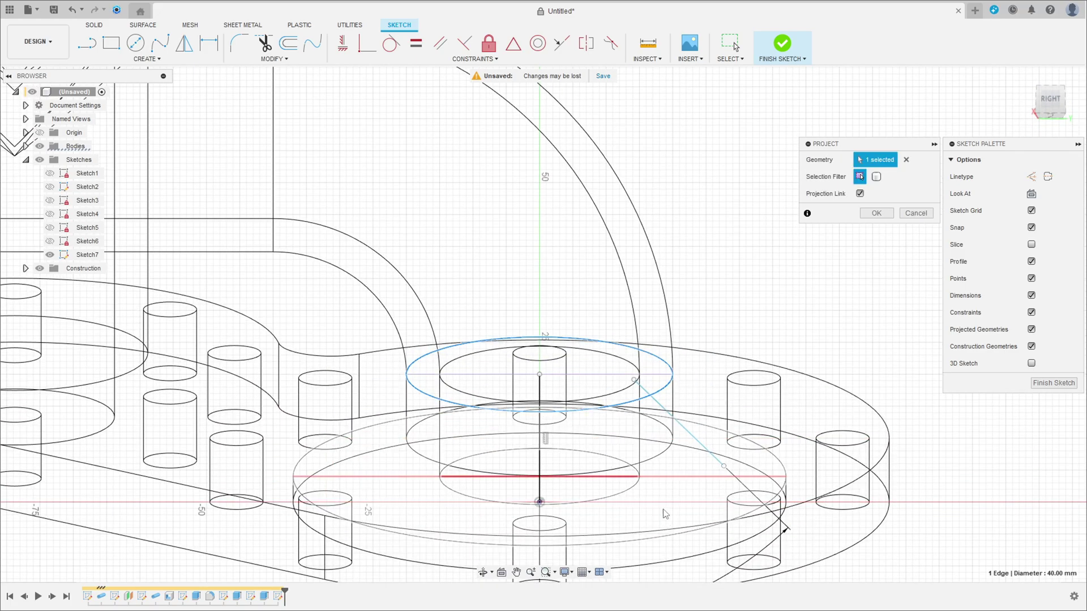
click(667, 468)
mouse_move(667, 467)
shift+middle_down()
mouse_move(741, 335)
mouse_move(753, 280)
shift+middle_up()
click(880, 216)
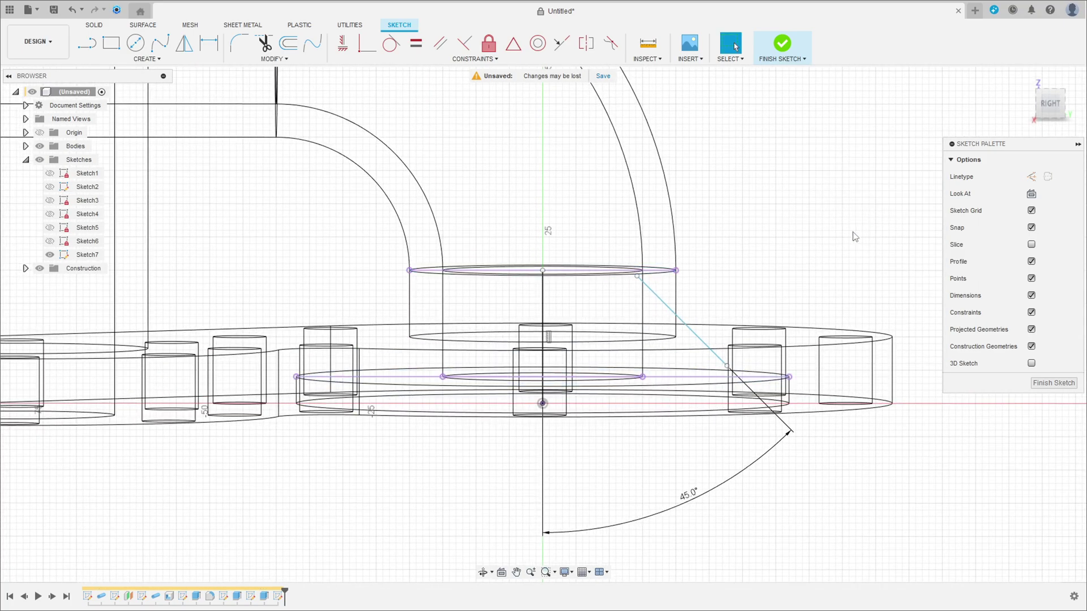
click(1052, 104)
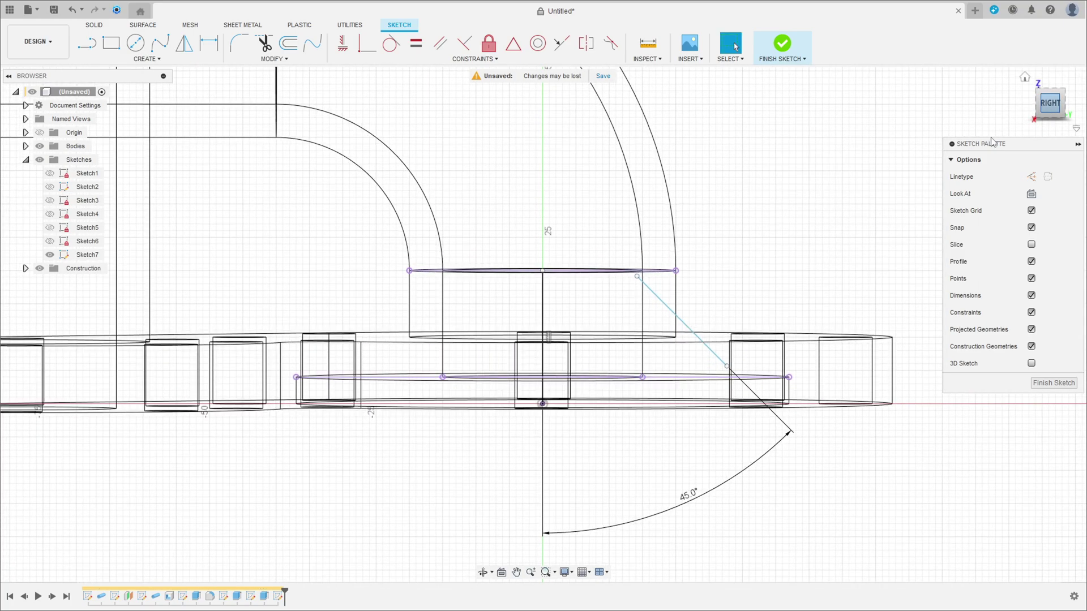
scroll(706, 337, up, 2)
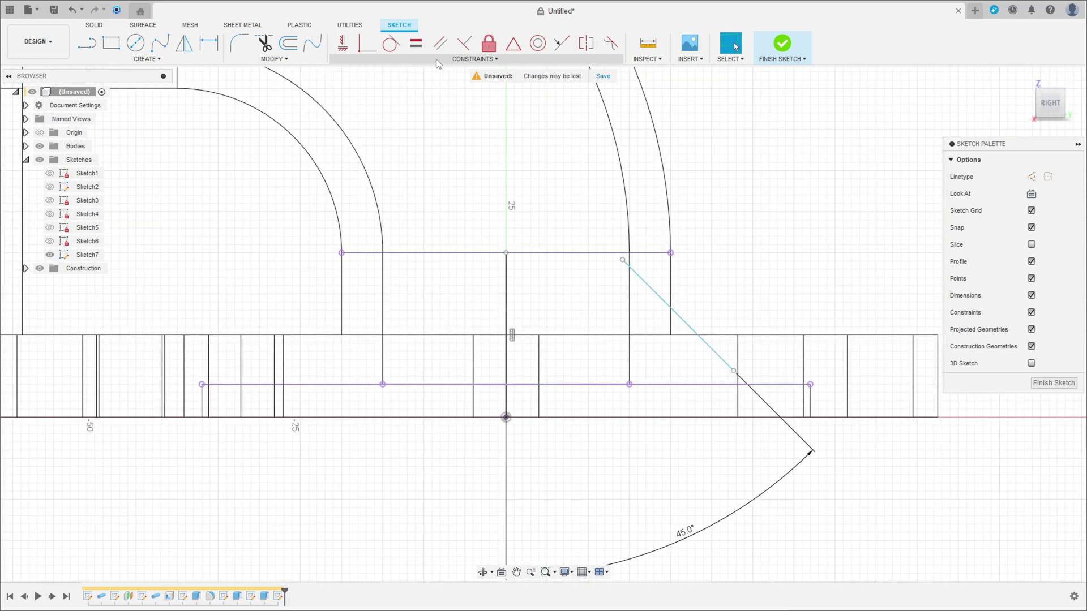
Step: Make the diagonal's lower end coincident with the flange line and its upper end with the pipe-base line
click(393, 50)
click(623, 263)
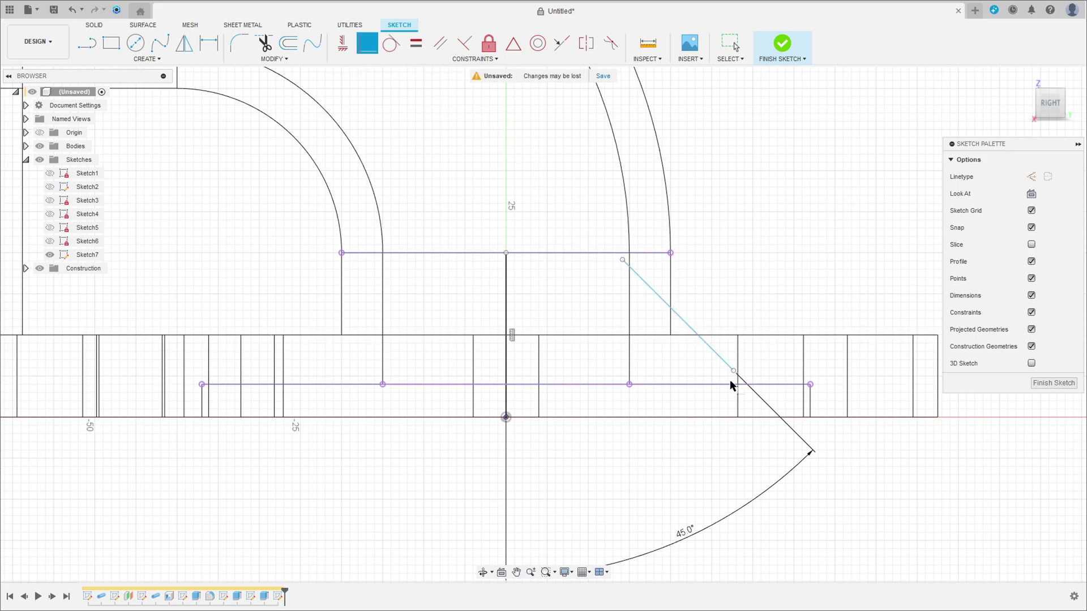
drag(733, 371, 734, 385)
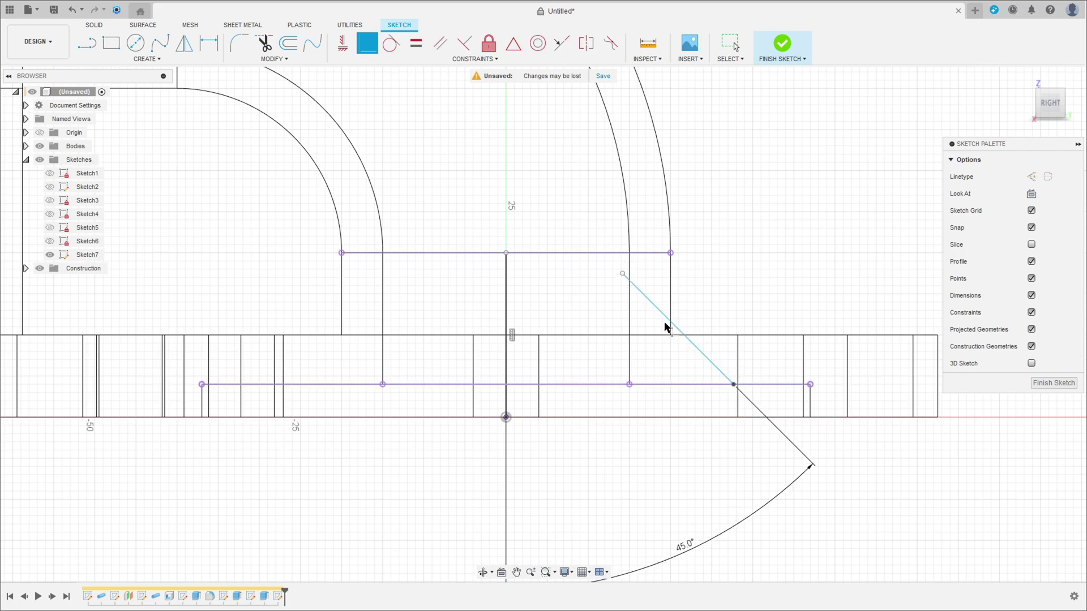
drag(622, 274, 626, 255)
key(Escape)
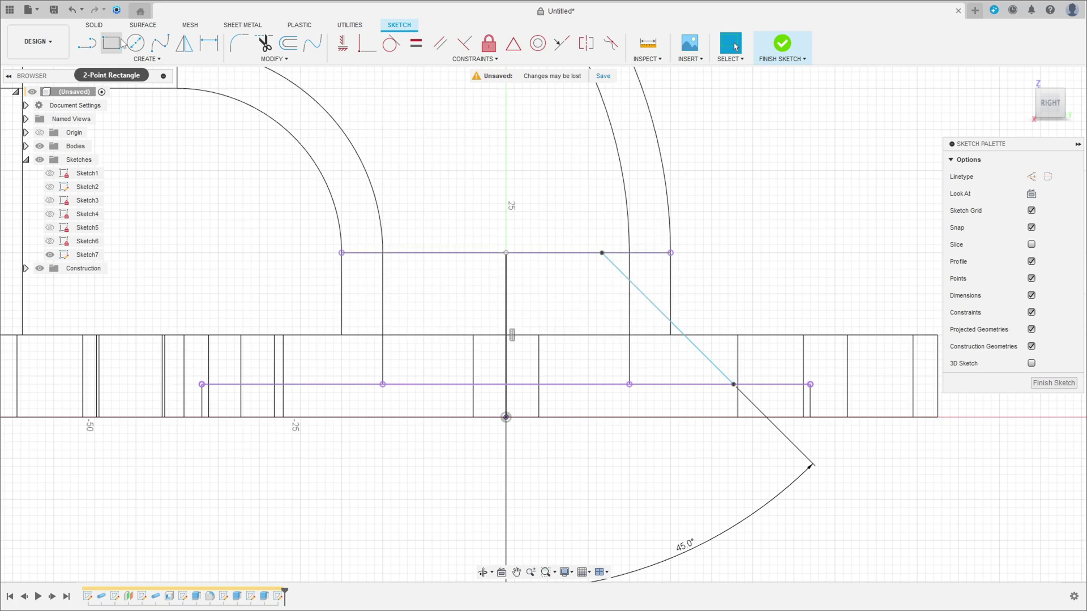
Step: Draw a second line from the pipe-base outer corner, parallel to the diagonal
click(86, 42)
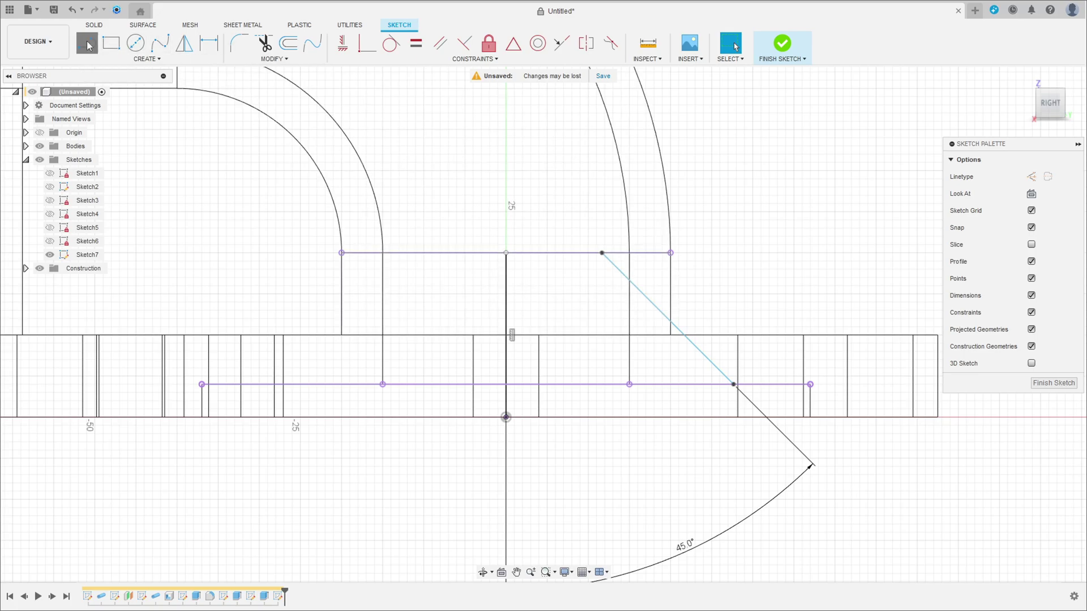
click(670, 253)
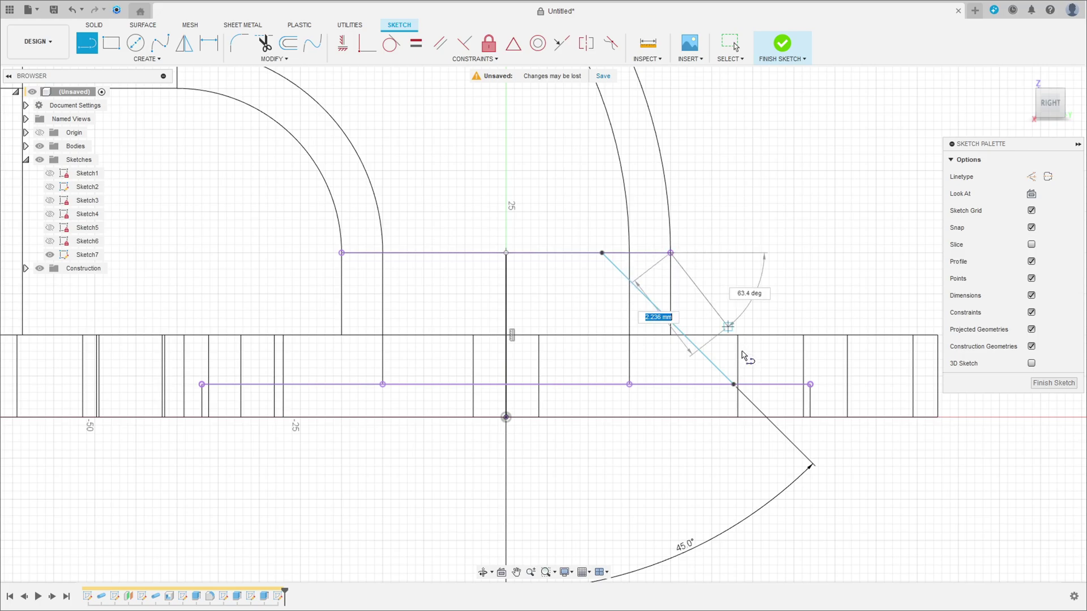
click(792, 385)
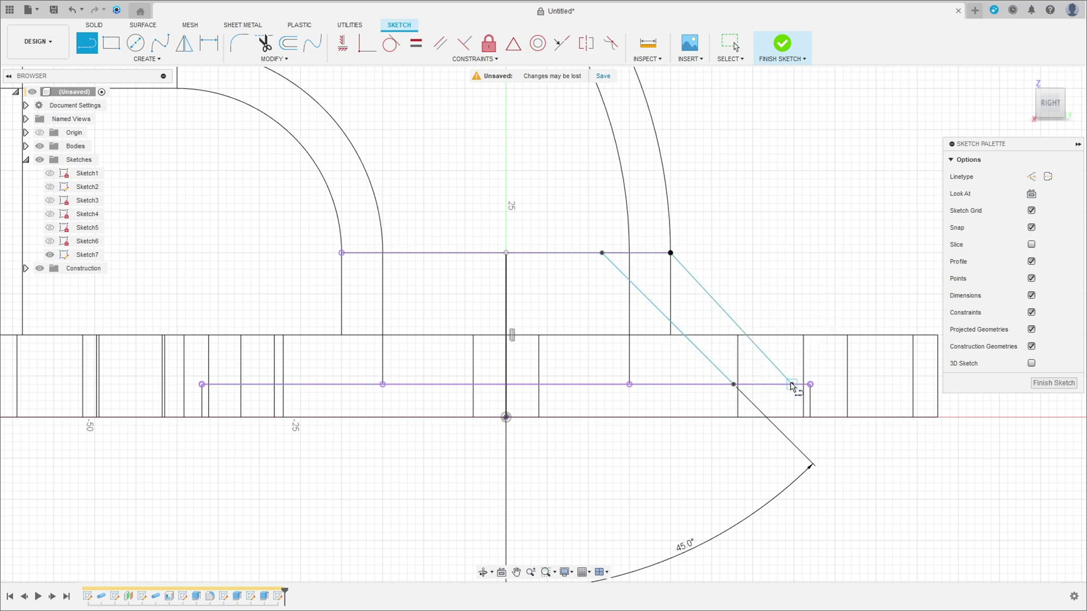
click(442, 50)
click(668, 318)
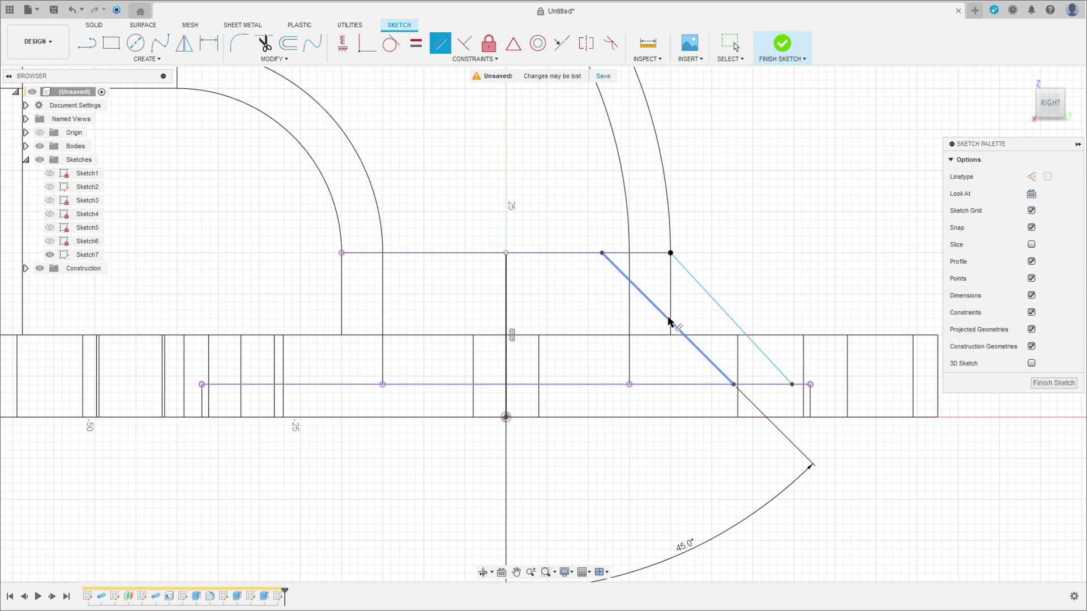
click(714, 301)
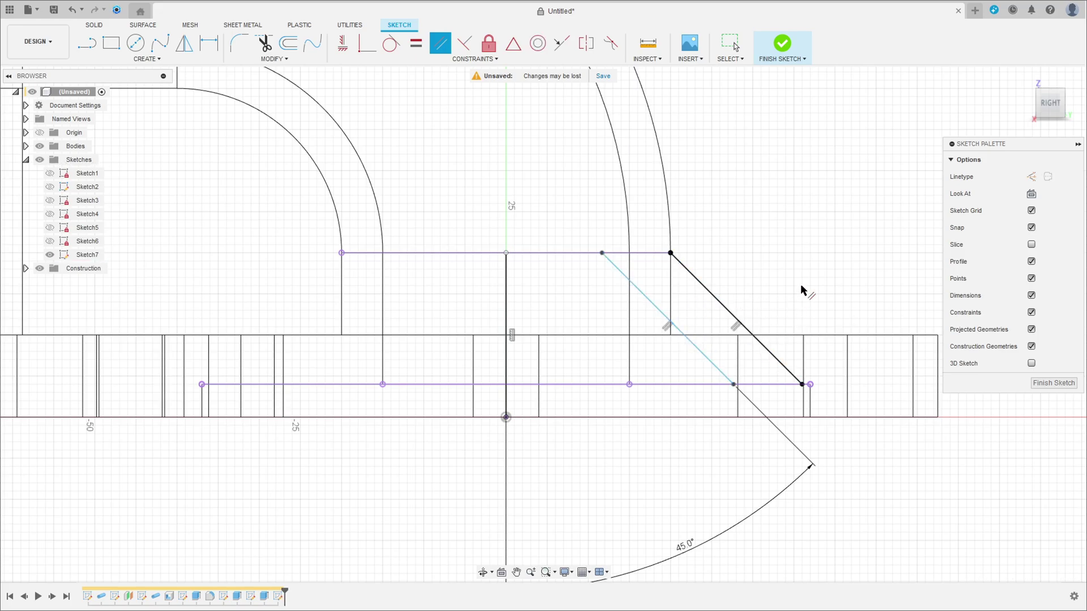
scroll(695, 264, up, 1)
Step: Dimension the gap between the two diagonals' top endpoints as 5 mm
click(209, 43)
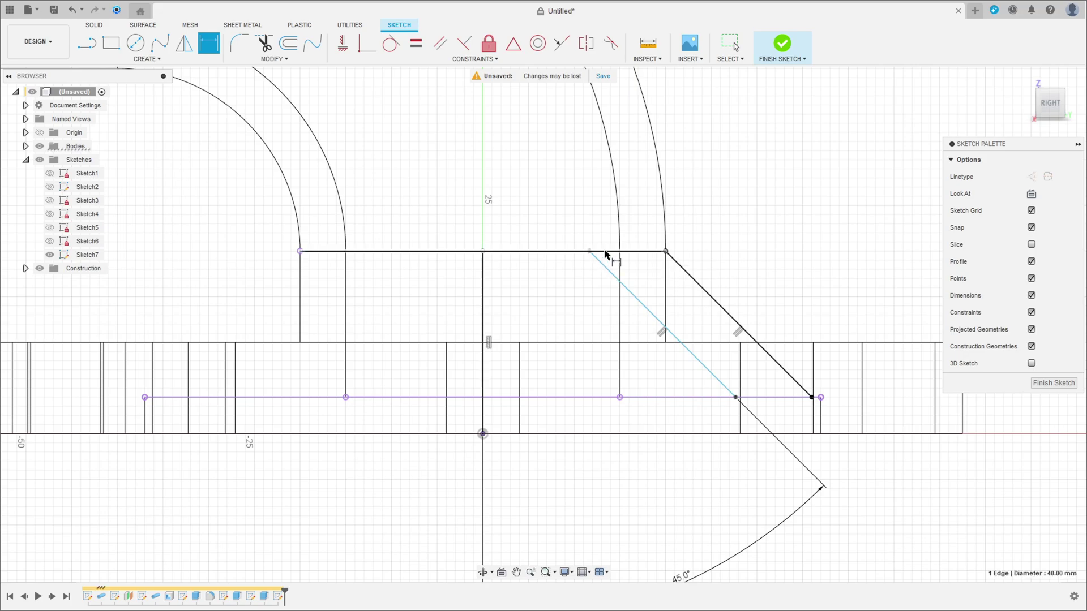
click(667, 253)
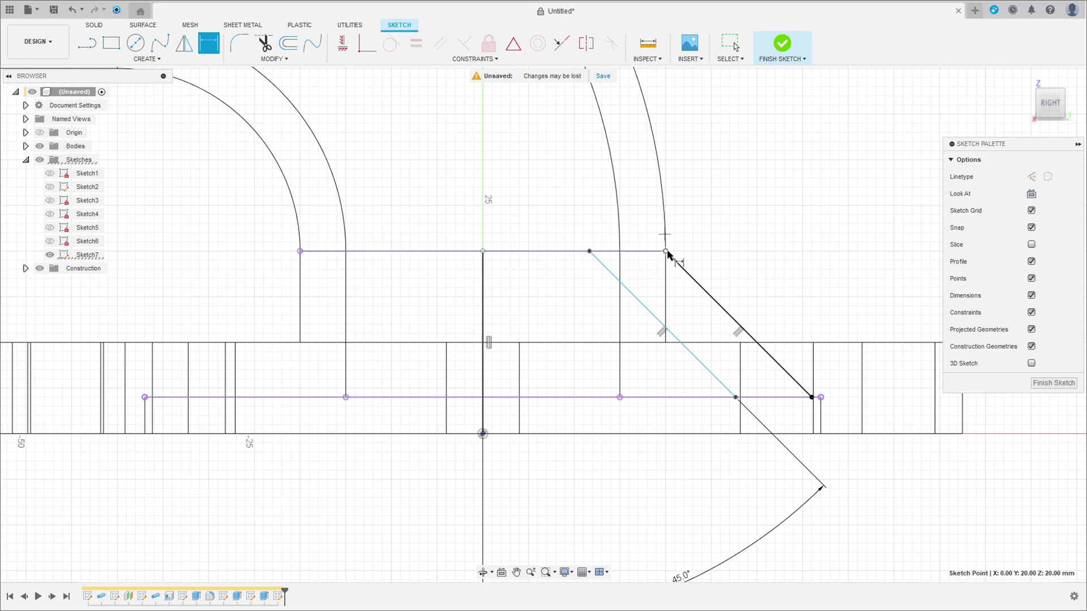
click(589, 252)
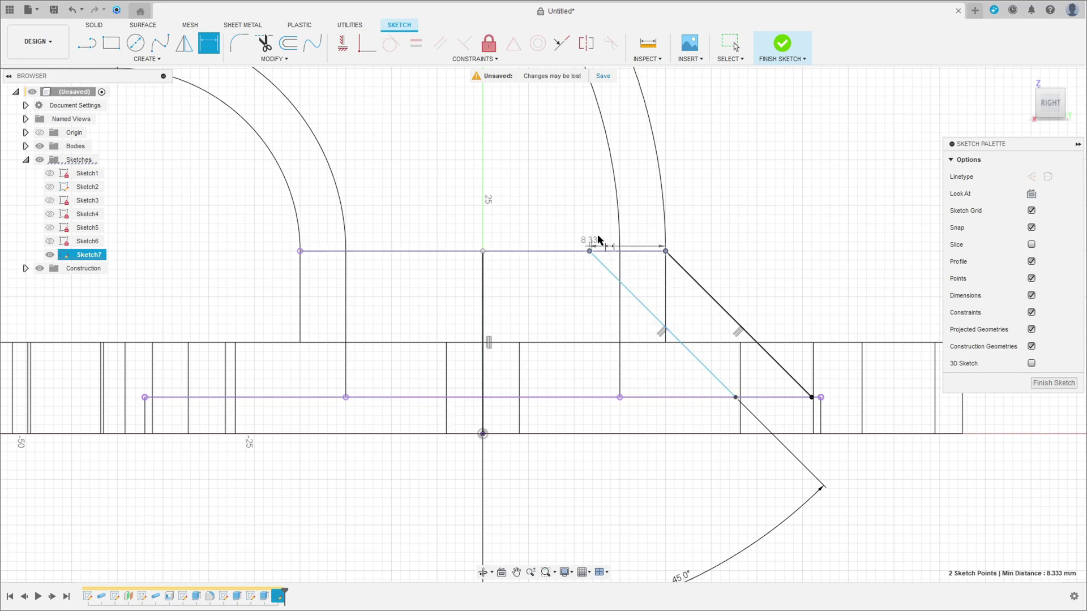
click(649, 205)
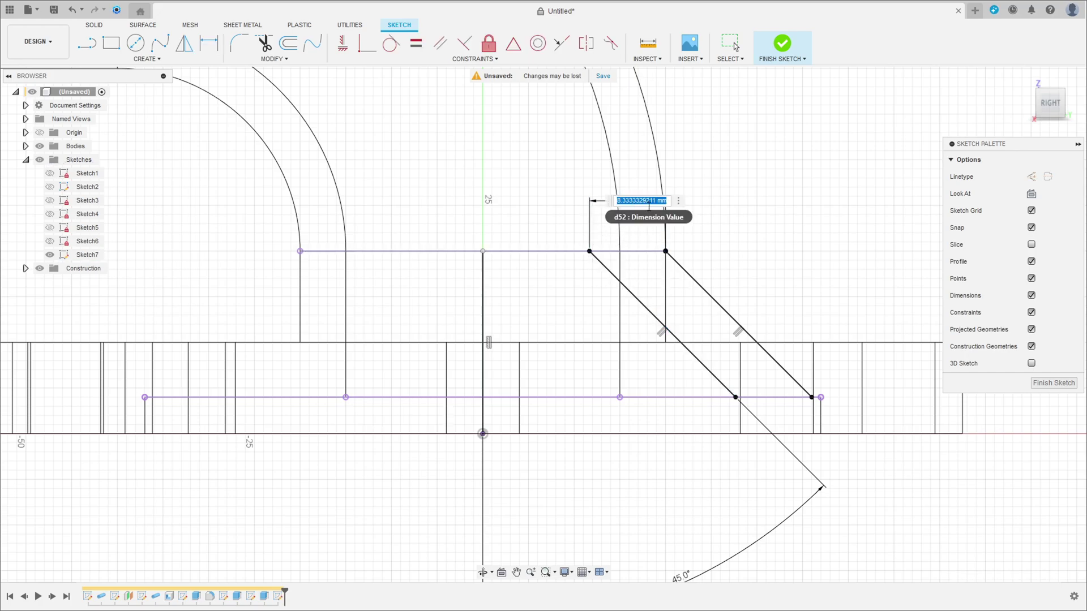
key(Return)
key(Escape)
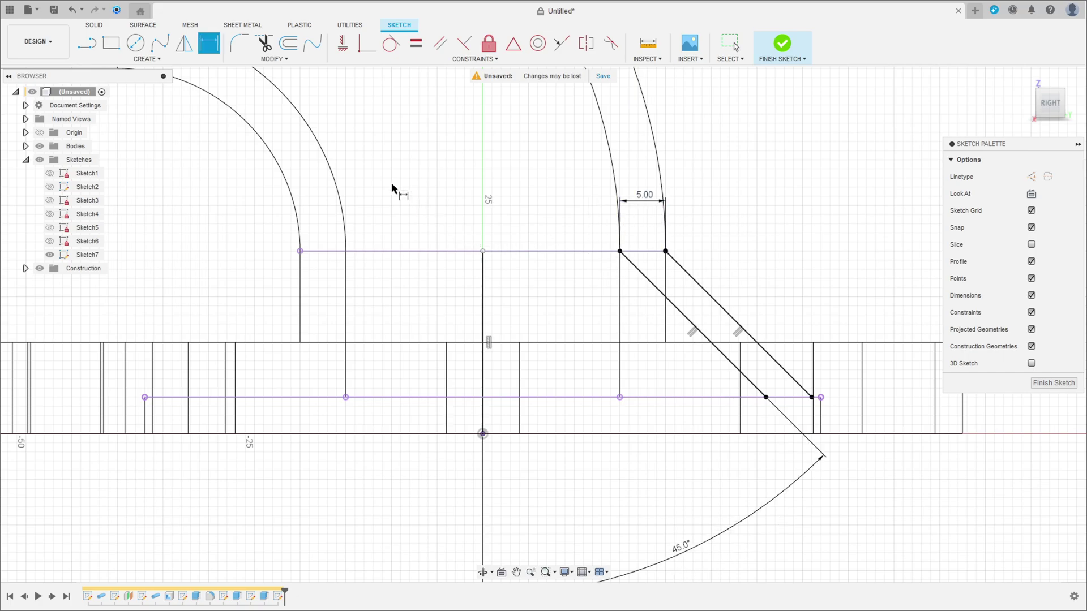
Step: Draw the base line from the centre axis to the outer diagonal, hide the bodies, and finish the sketch
key(l)
click(482, 252)
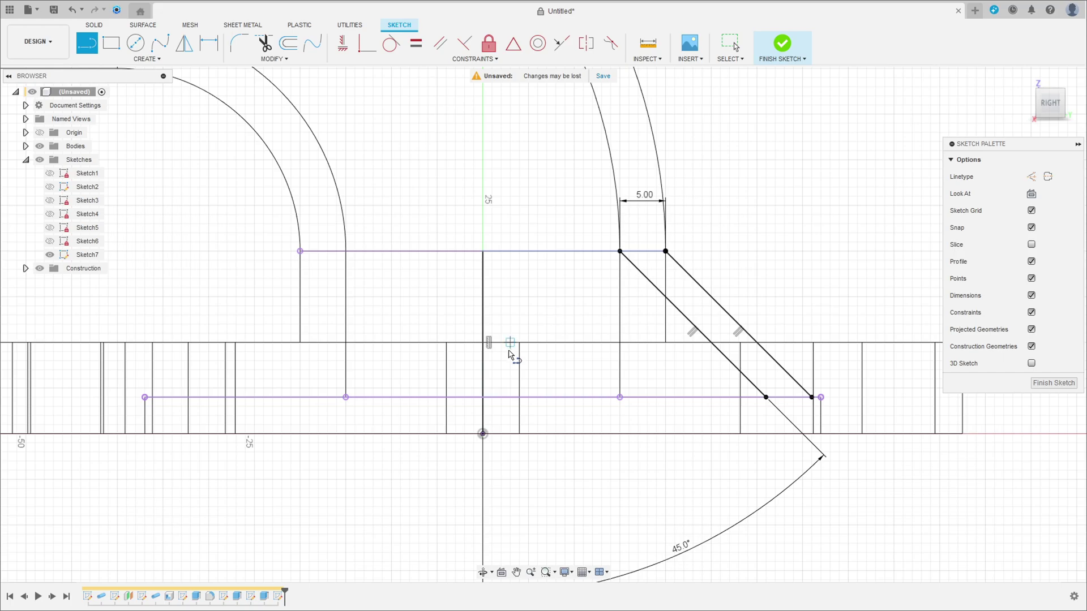
click(482, 398)
click(813, 398)
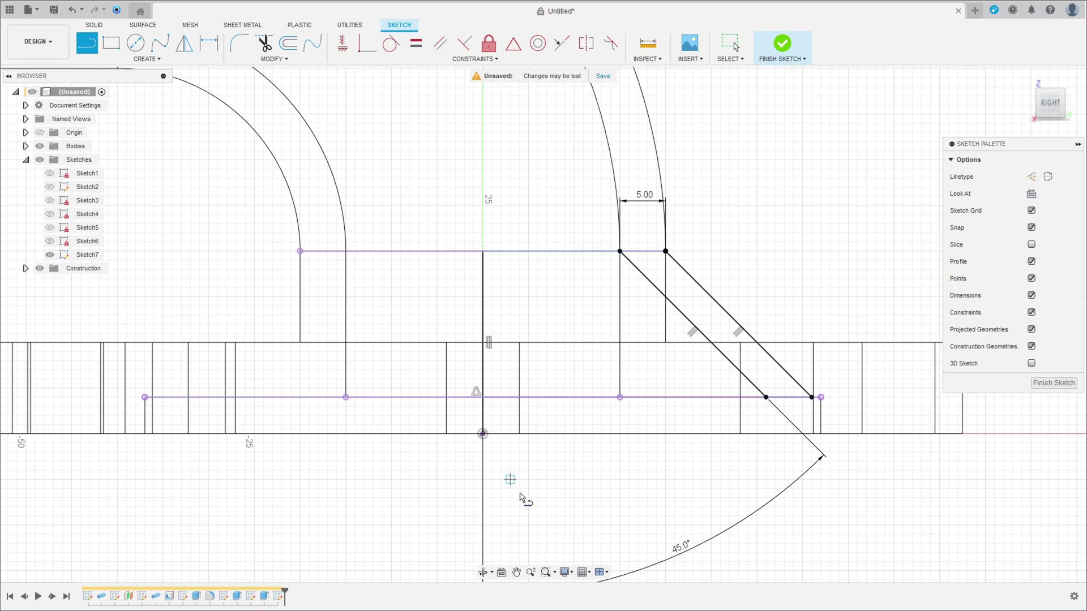
click(40, 147)
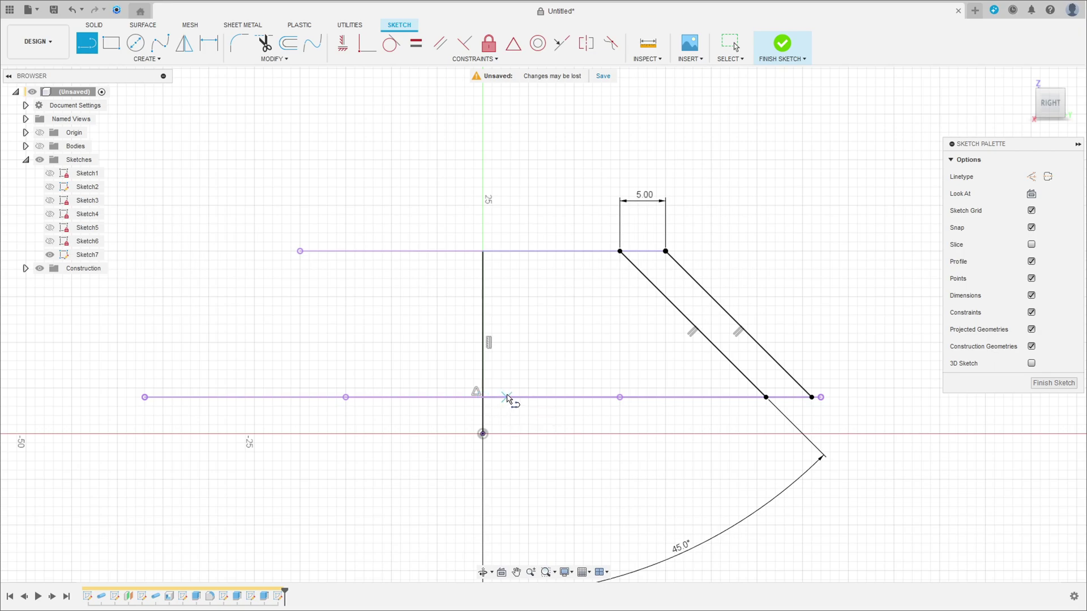
click(782, 43)
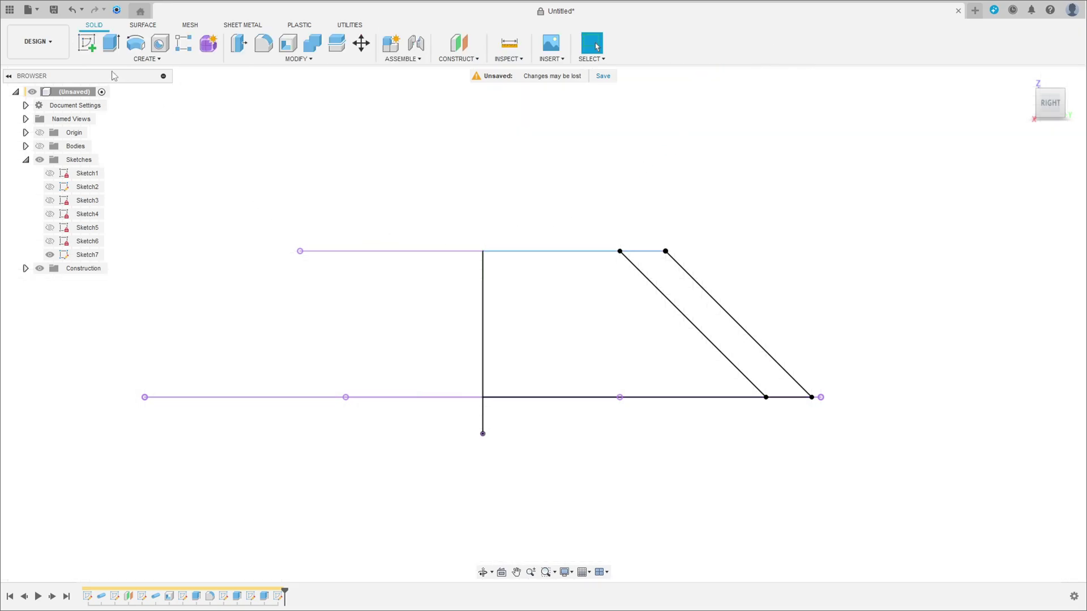
Step: Show the bodies and set the visual style to Shaded with Hidden Edges
click(135, 43)
click(40, 146)
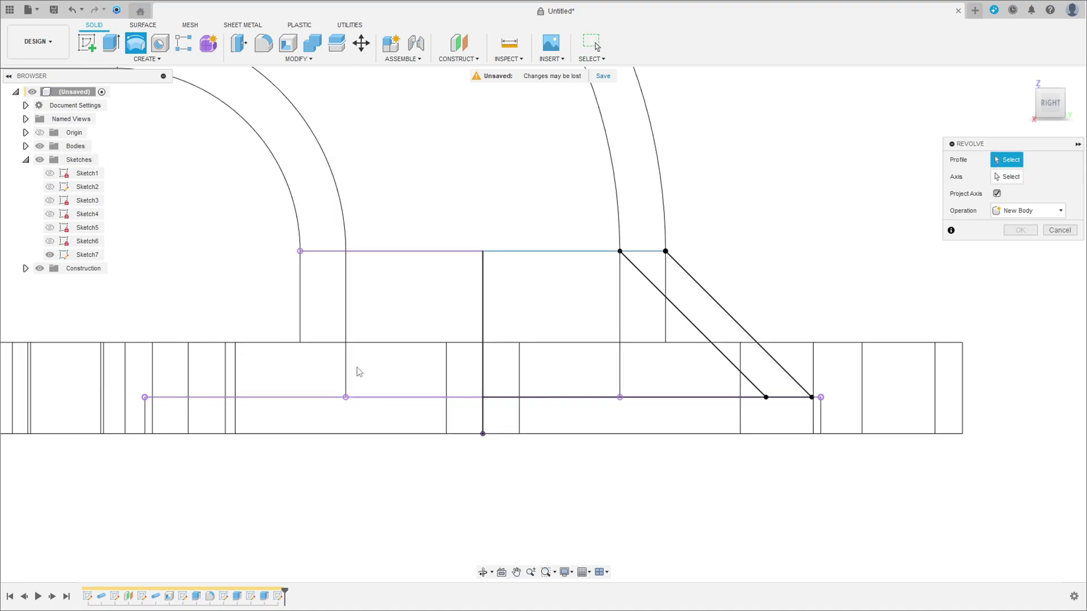
click(573, 573)
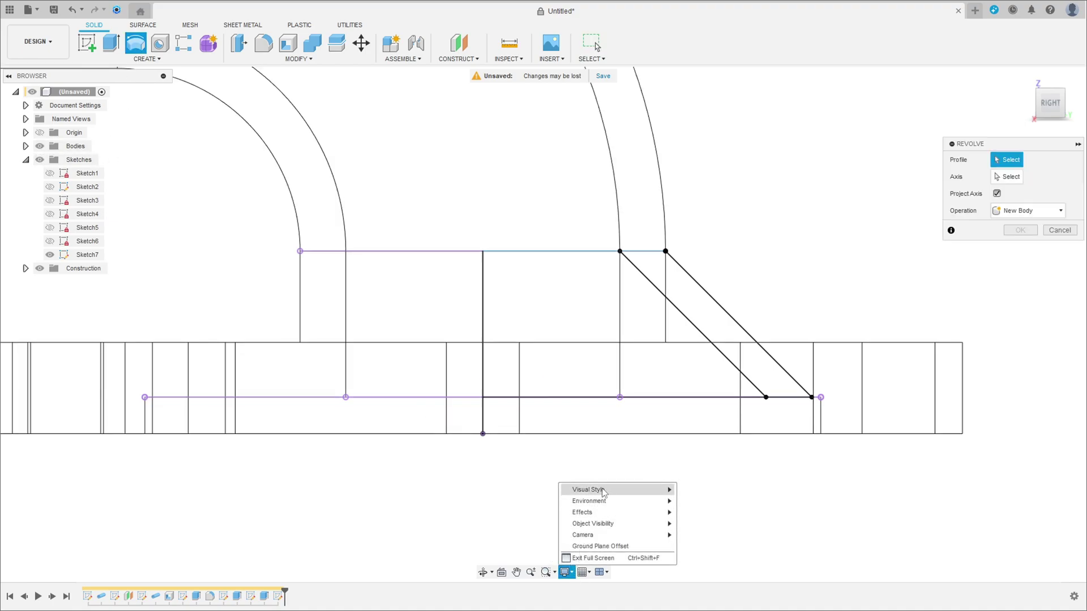
mouse_move(601, 491)
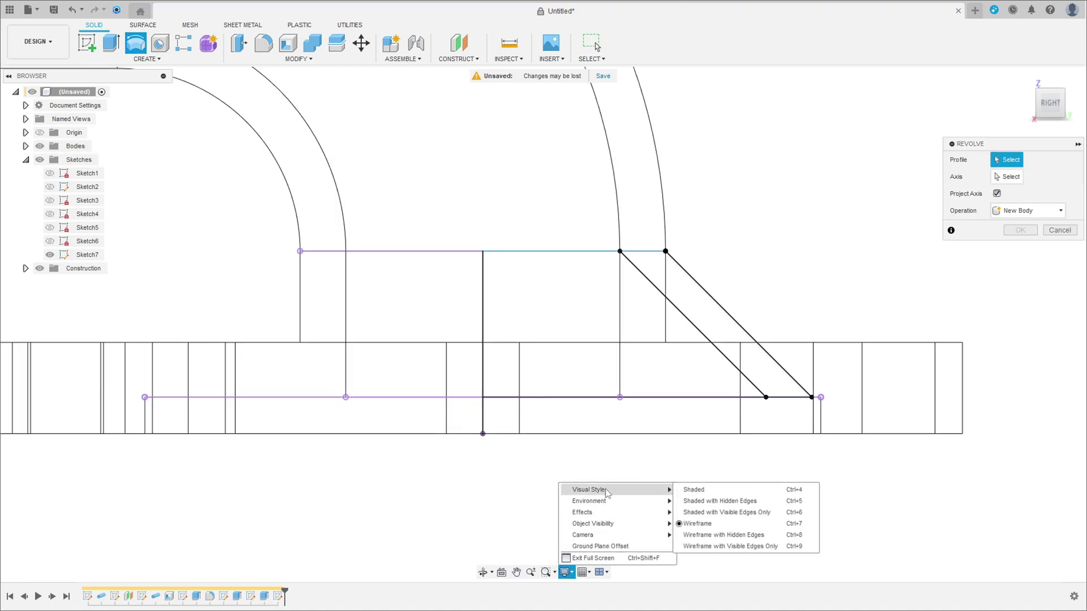
click(728, 503)
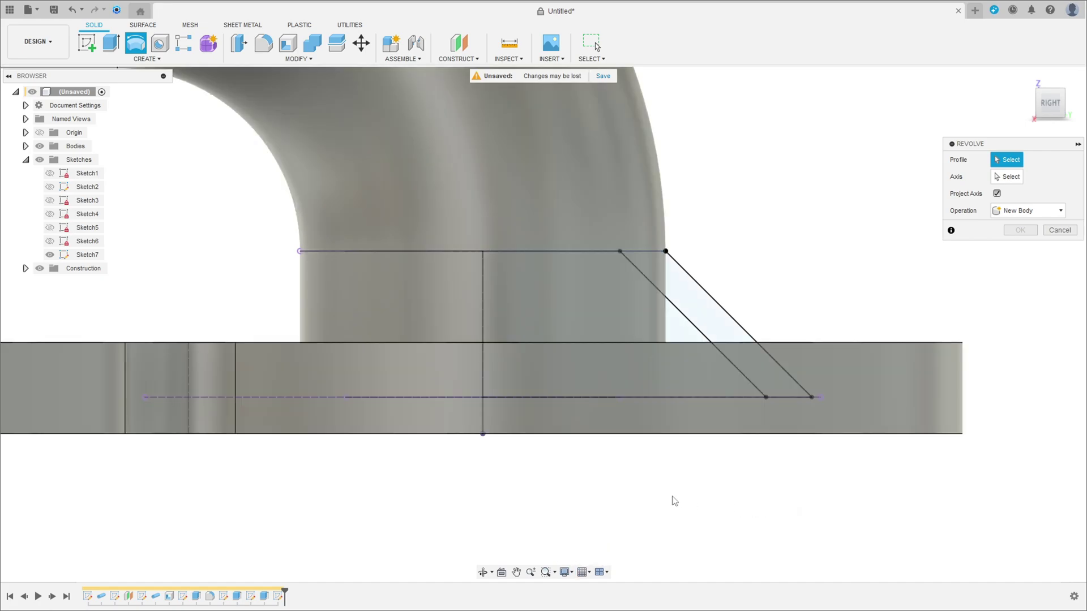
Step: Revolve the parallelogram and trapezoid profiles around the vertical line, joined to the body
click(704, 316)
click(674, 333)
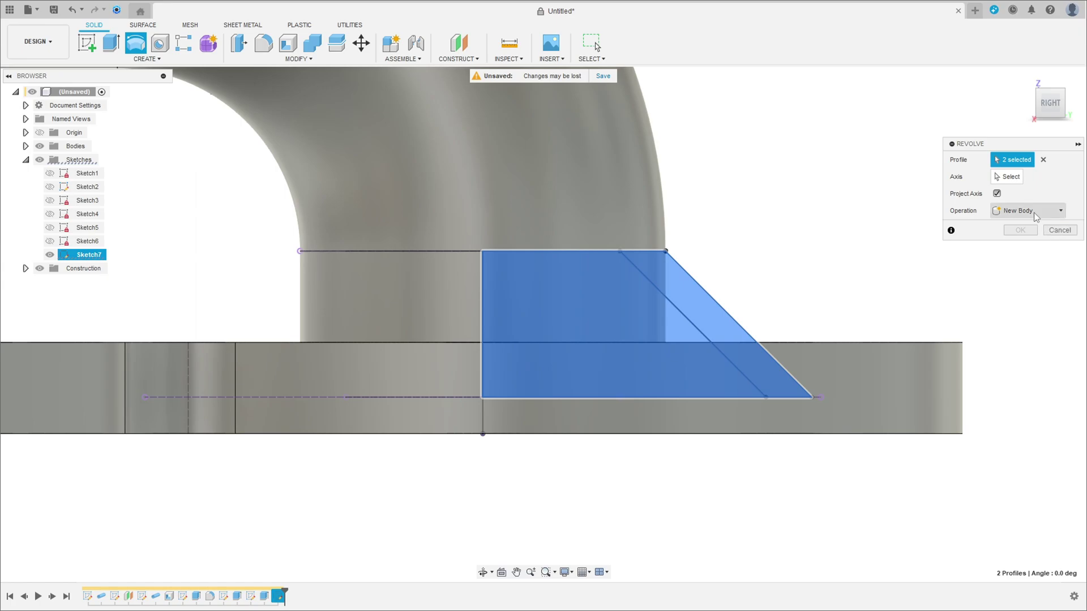
click(1008, 177)
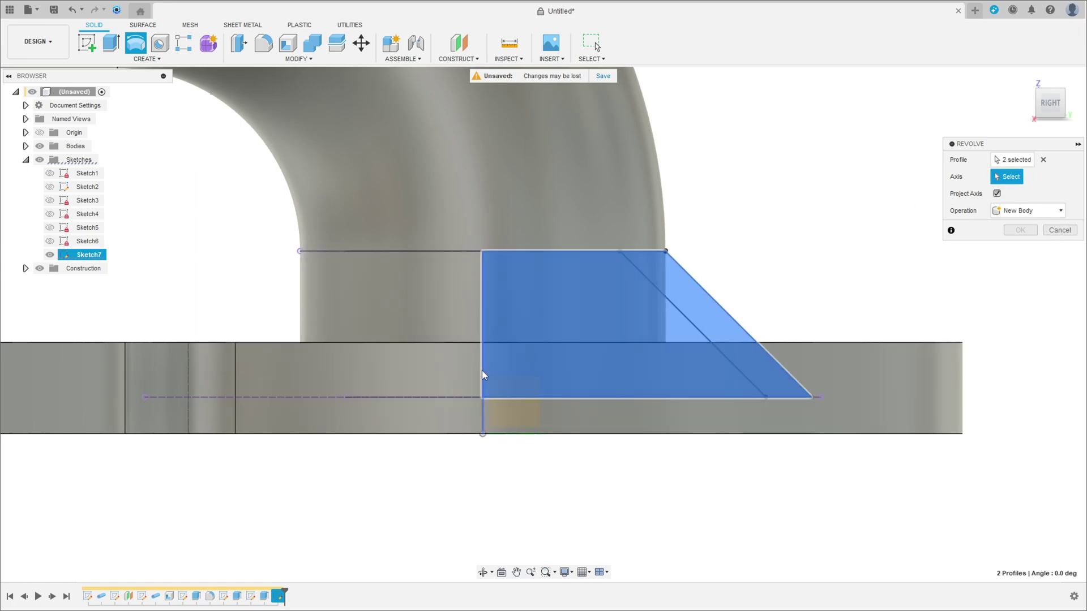
click(483, 428)
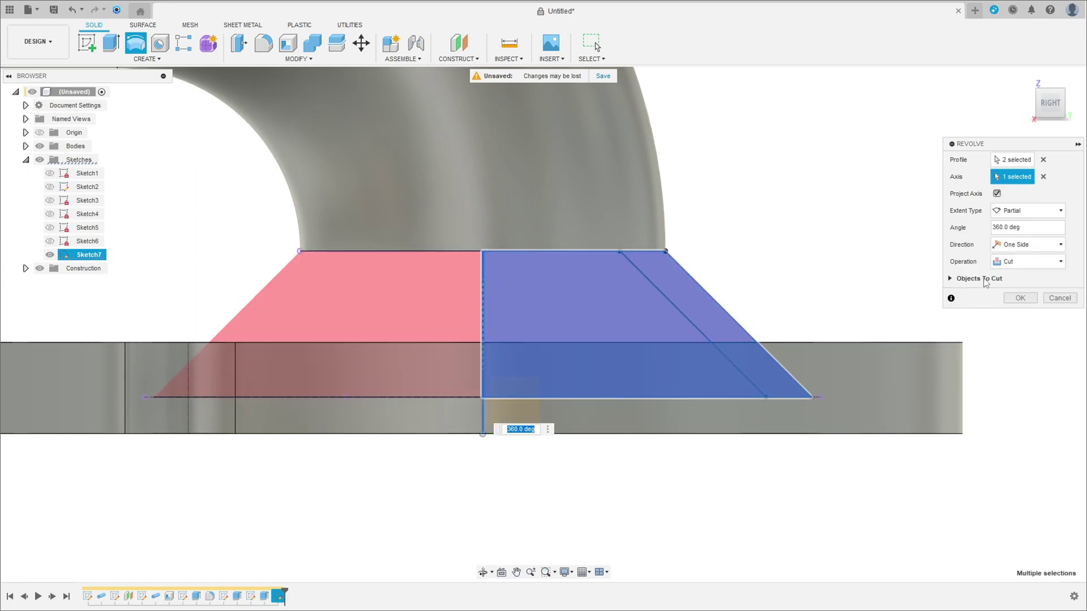
click(1019, 262)
click(1013, 276)
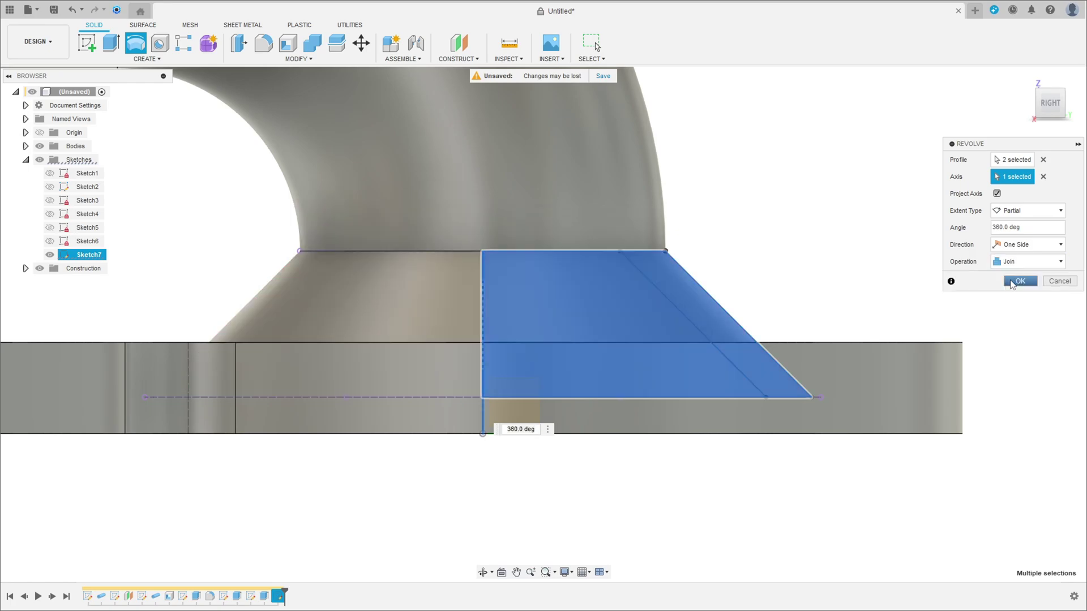
click(1021, 282)
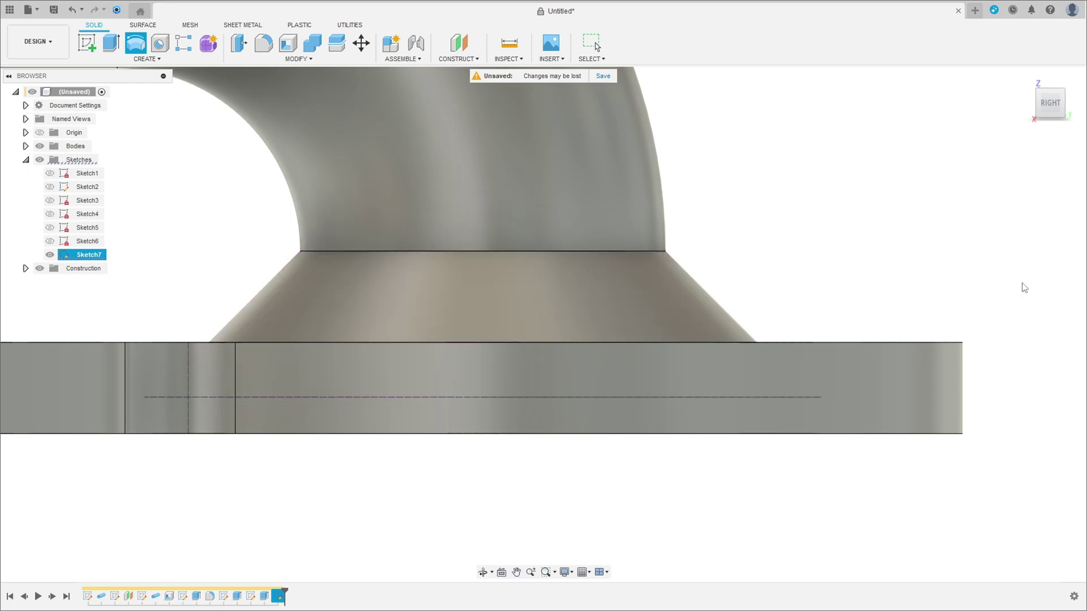
Step: Show Sketch7 and revolve the trapezoid around the vertical line as a cut
click(51, 256)
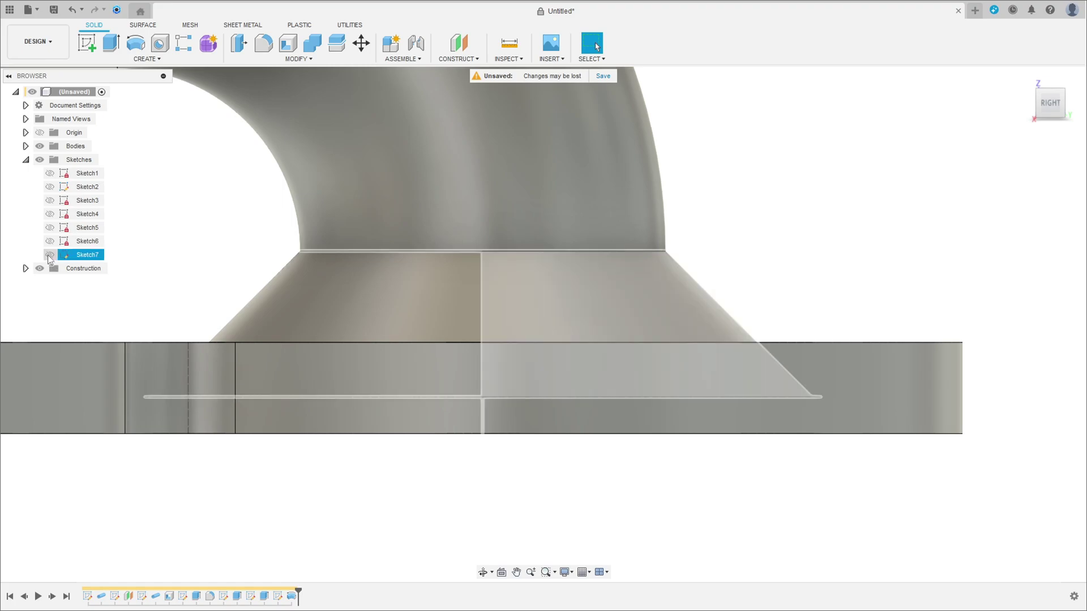
click(141, 50)
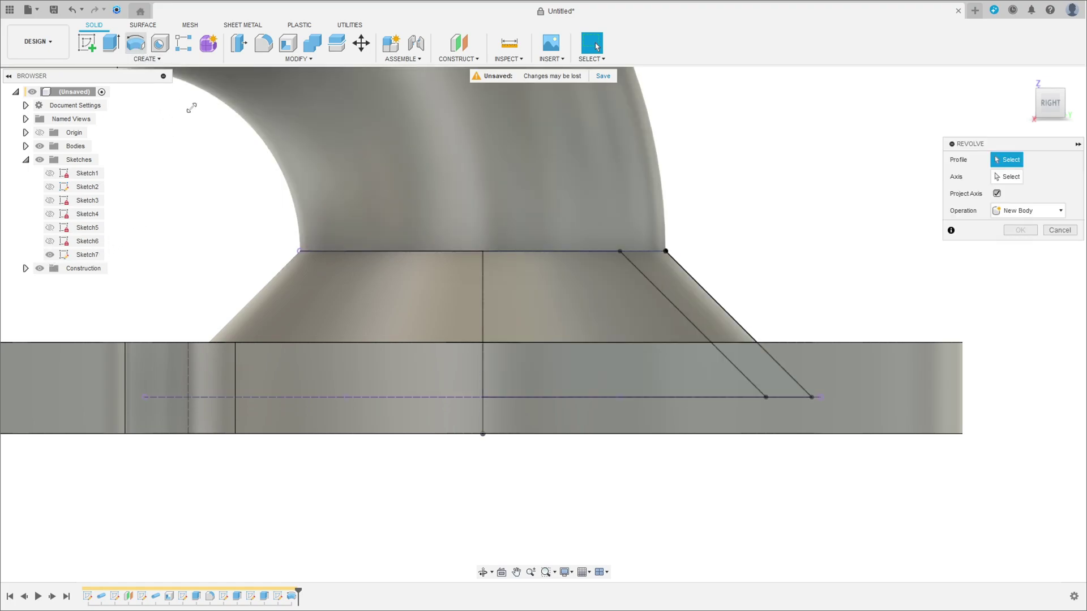
click(606, 309)
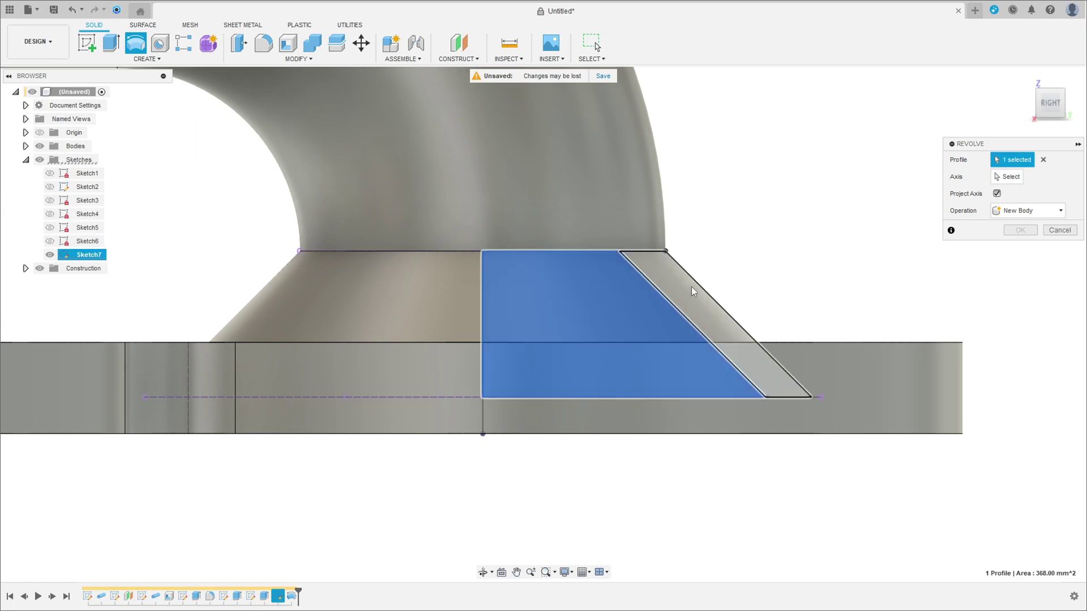
click(1006, 176)
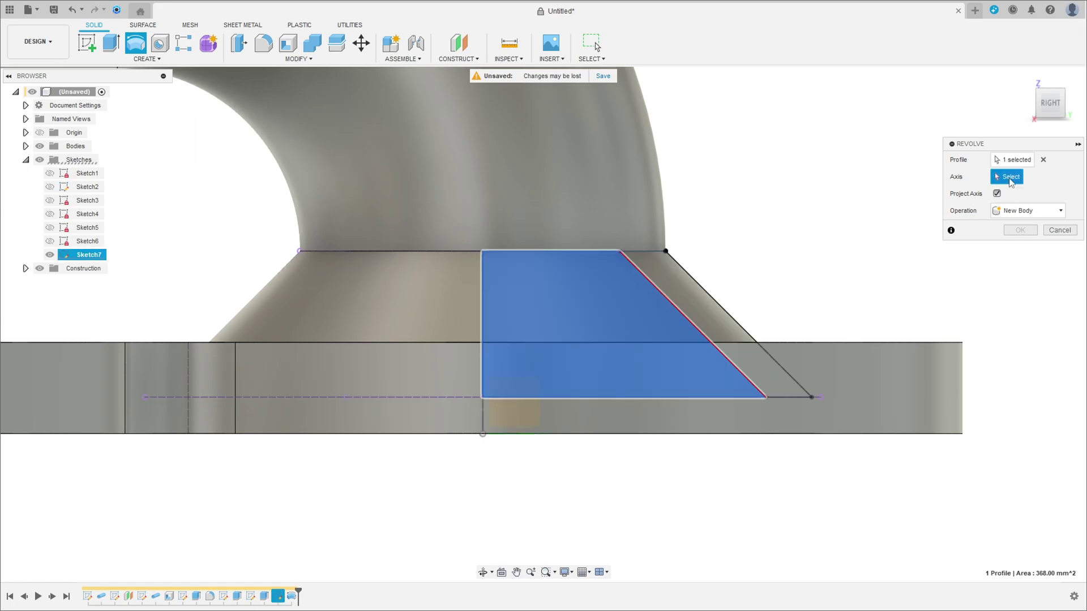
click(482, 415)
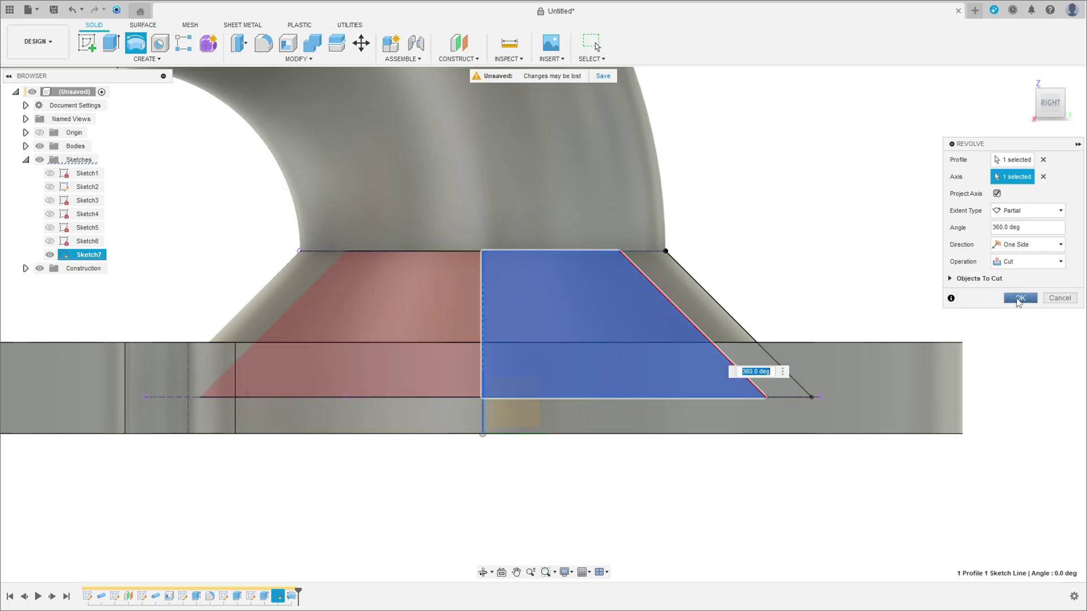
click(1019, 298)
shift+middle_drag(643, 502, 663, 393)
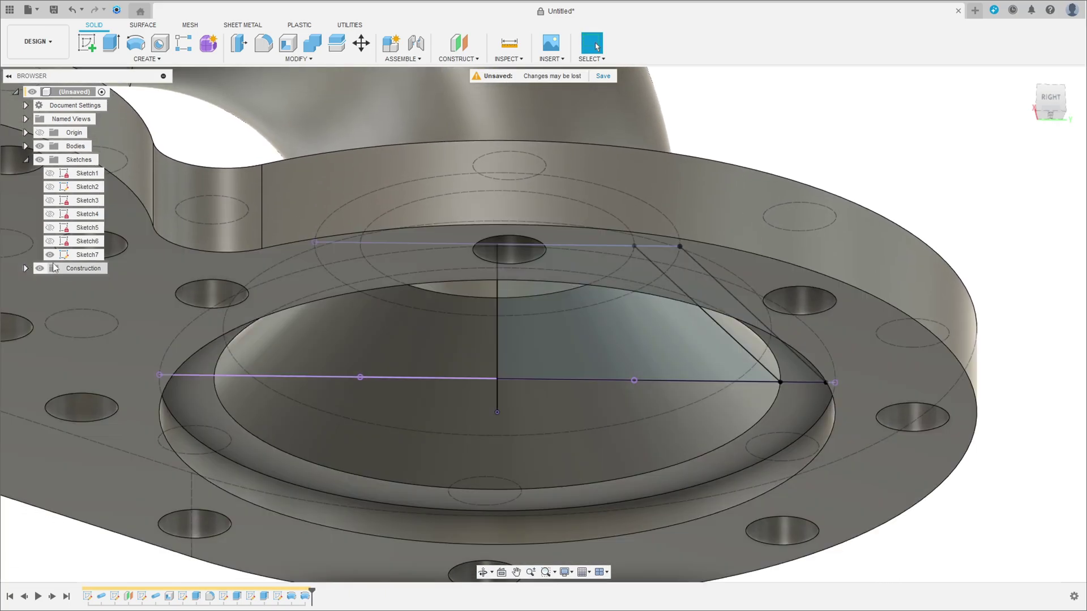
Step: Hide Sketch7 and switch the visual style to plain Shaded, viewing the flange's underside
click(49, 254)
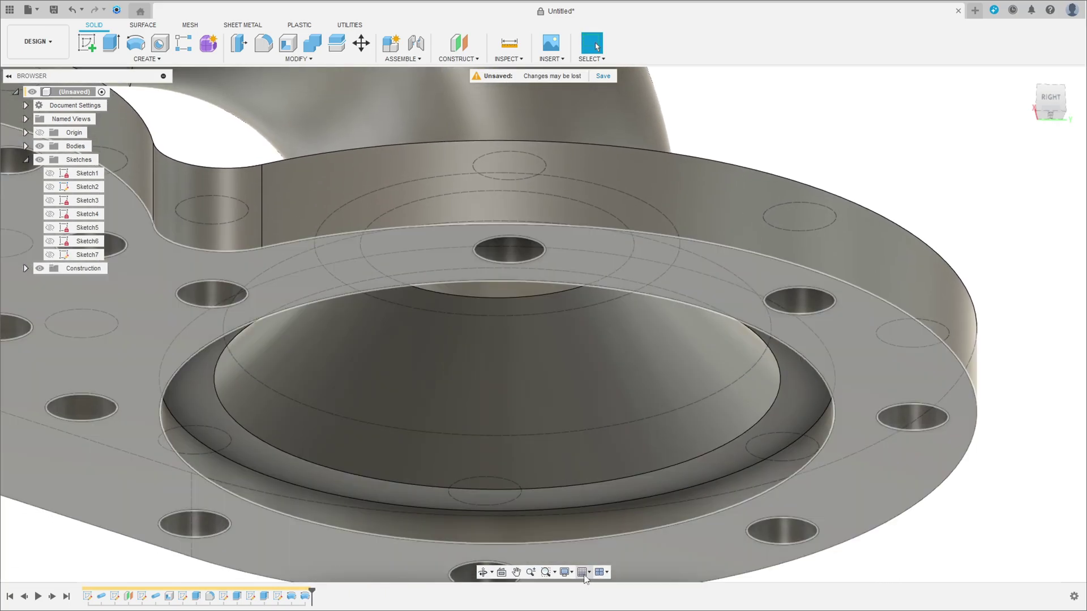
click(564, 572)
mouse_move(620, 491)
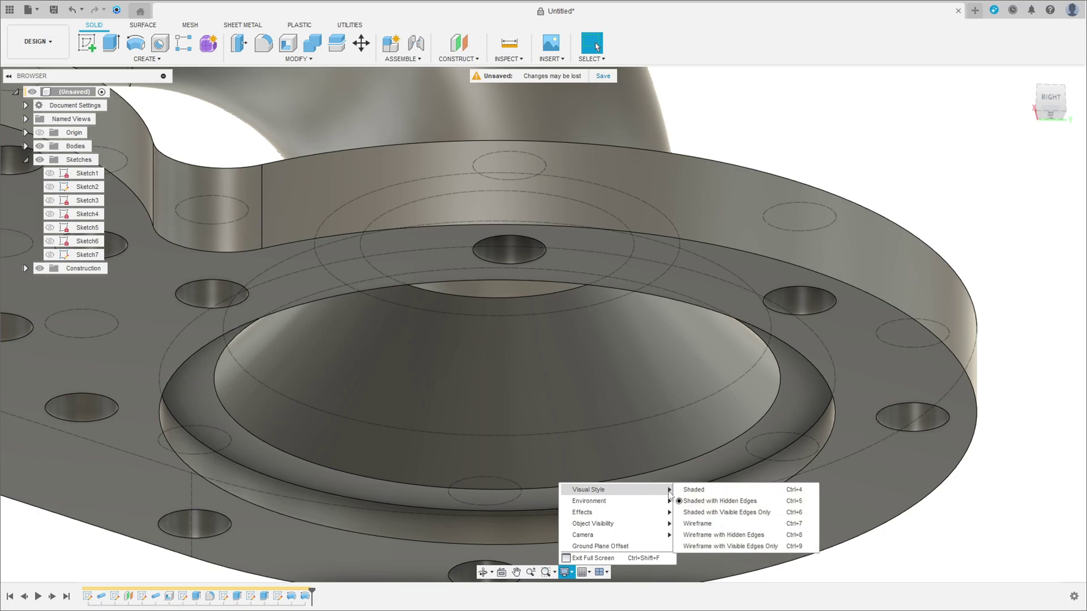
click(702, 490)
shift+middle_drag(844, 247, 694, 494)
scroll(653, 368, down, 5)
key(Escape)
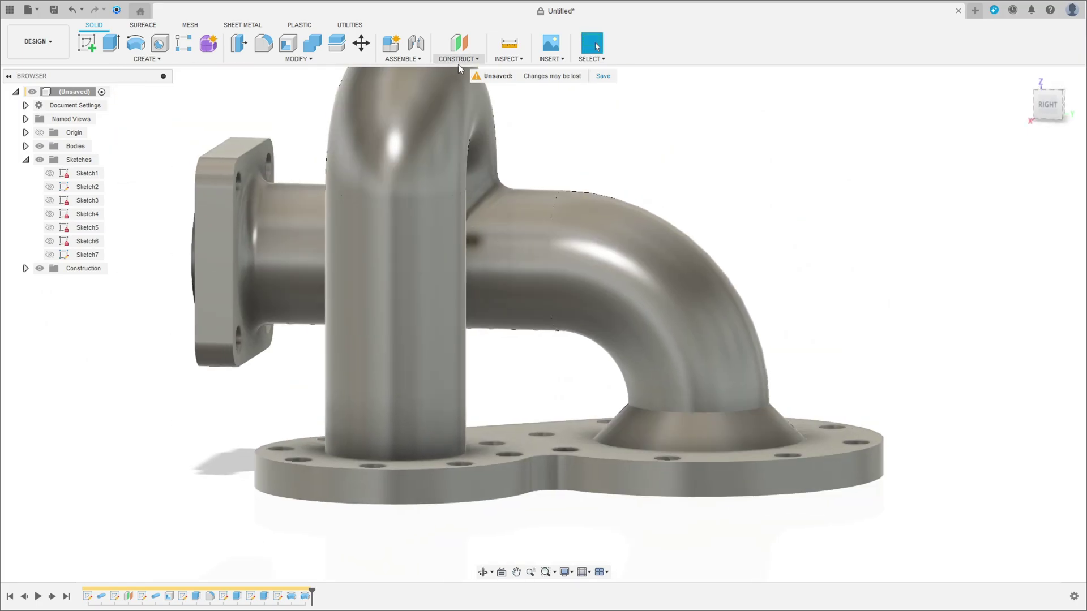
Step: Check the hollow interior with a YZ-plane Section Analysis, then close it
click(512, 59)
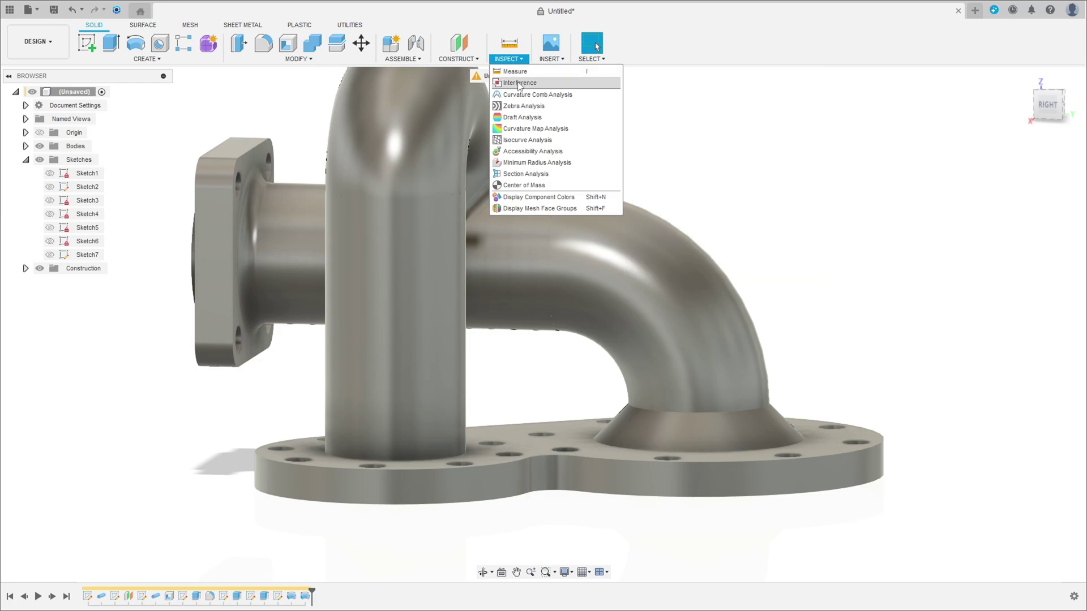
click(530, 174)
click(739, 429)
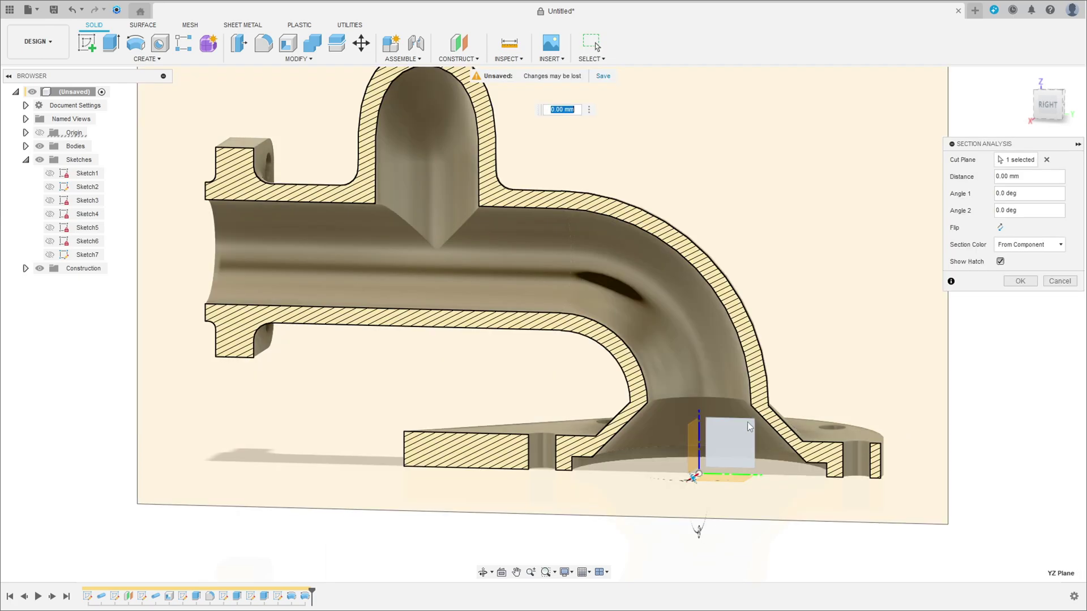
shift+middle_drag(688, 342, 657, 351)
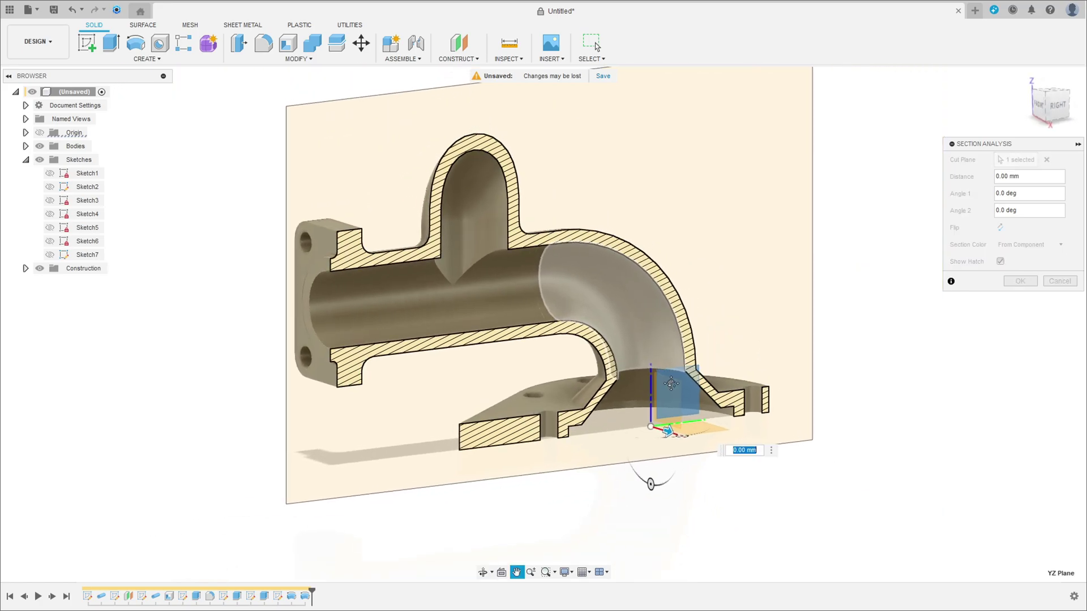
middle_drag(651, 477, 666, 510)
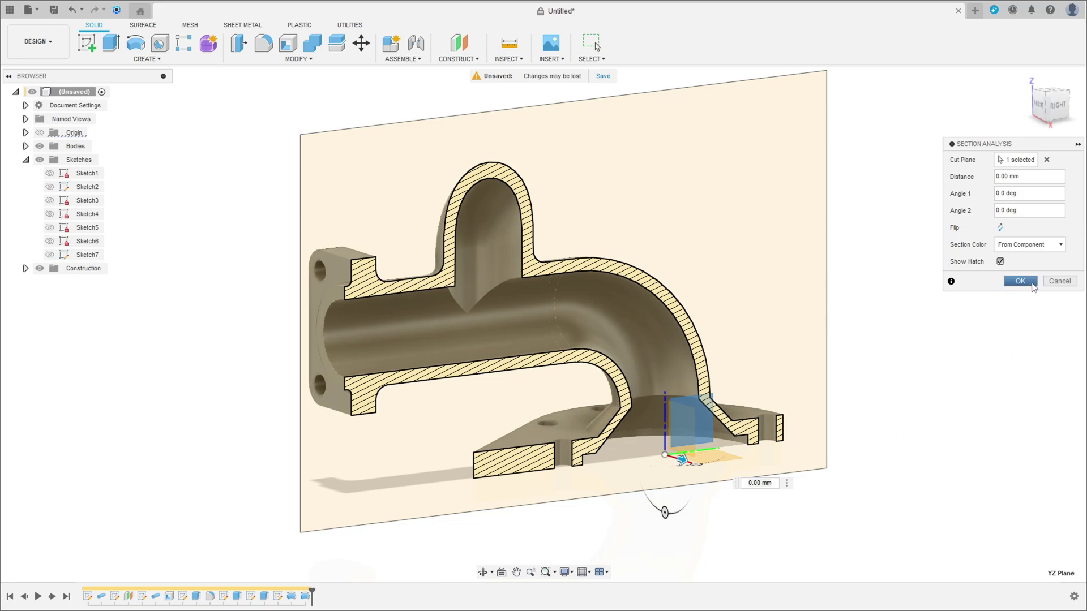
click(1029, 283)
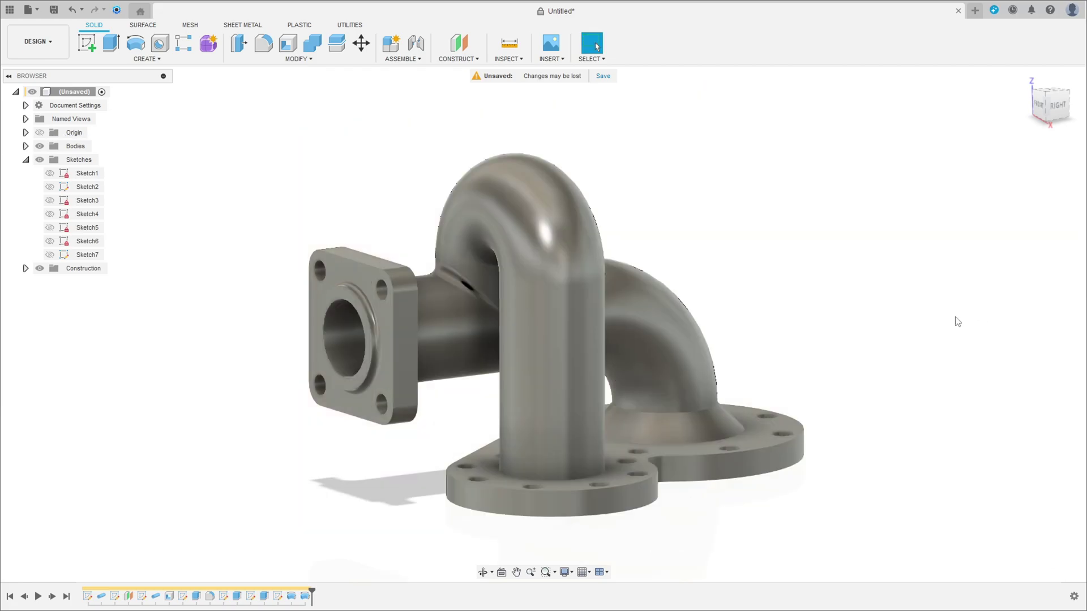
Step: Fillet the flange's outer top edge, the transition's circular edge and the pipe-base edges at 4 mm
click(267, 44)
shift+middle_drag(753, 306, 753, 341)
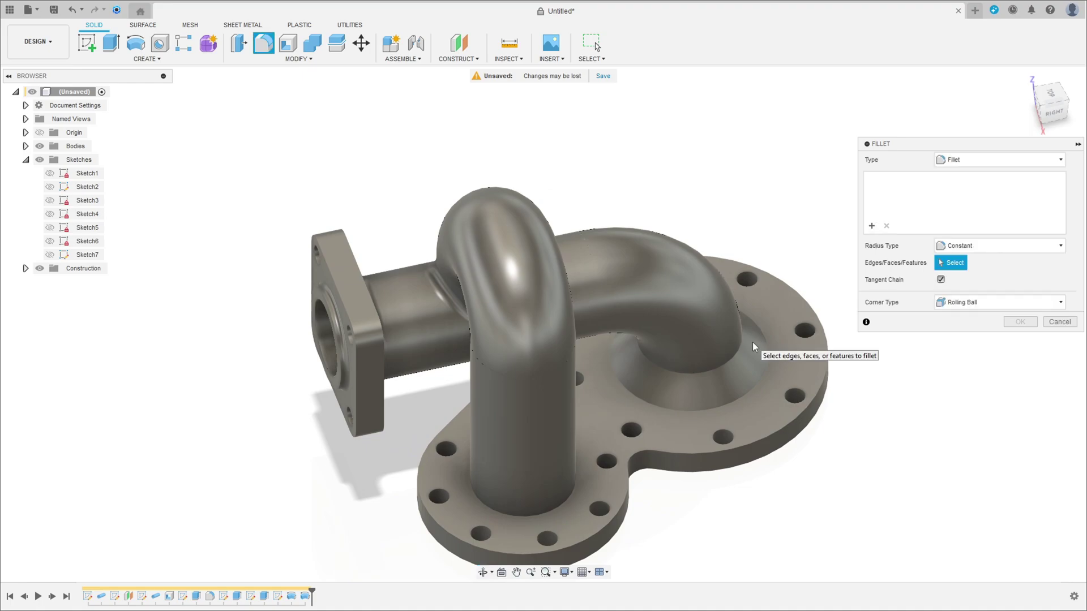
click(757, 442)
click(738, 399)
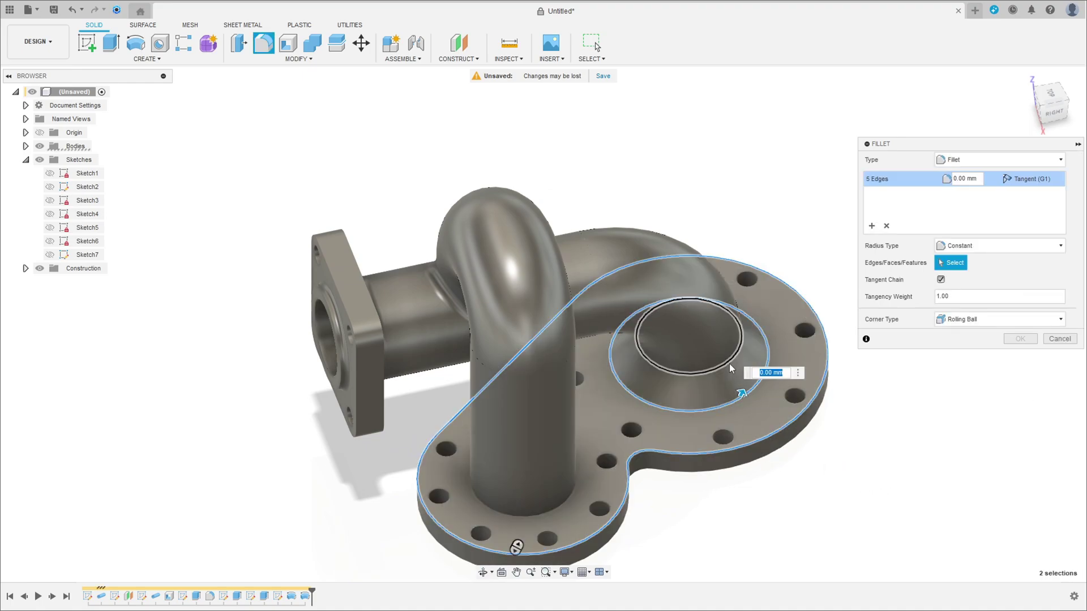
click(561, 505)
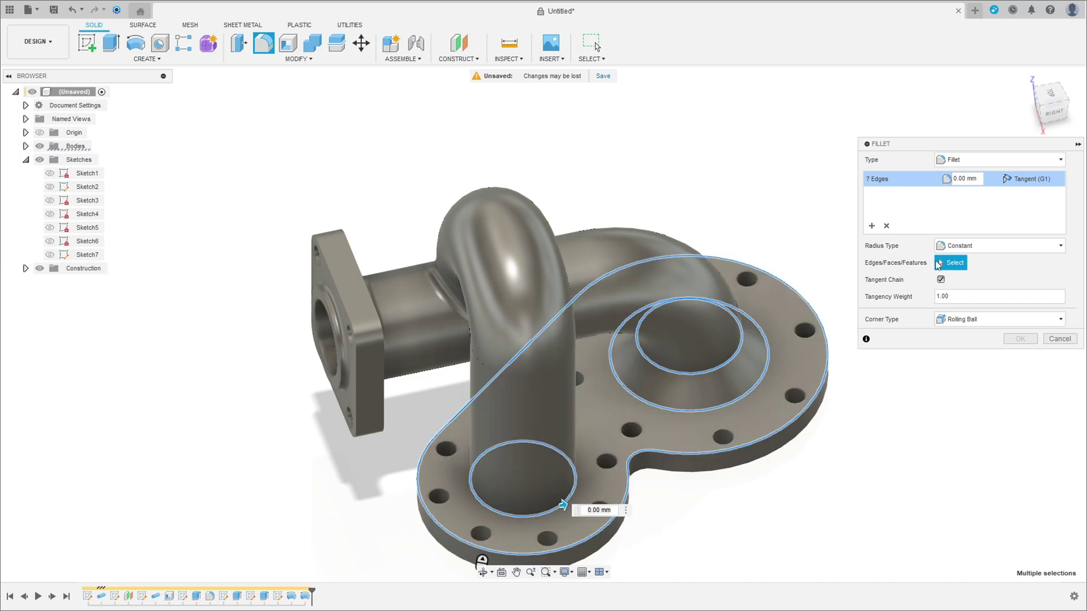
click(961, 179)
text(4)
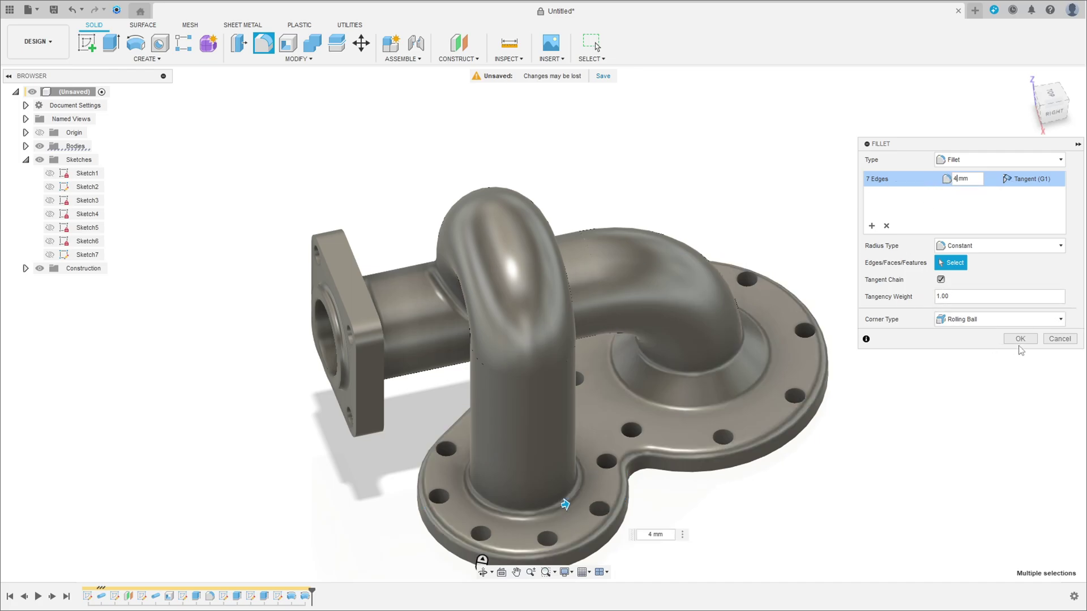